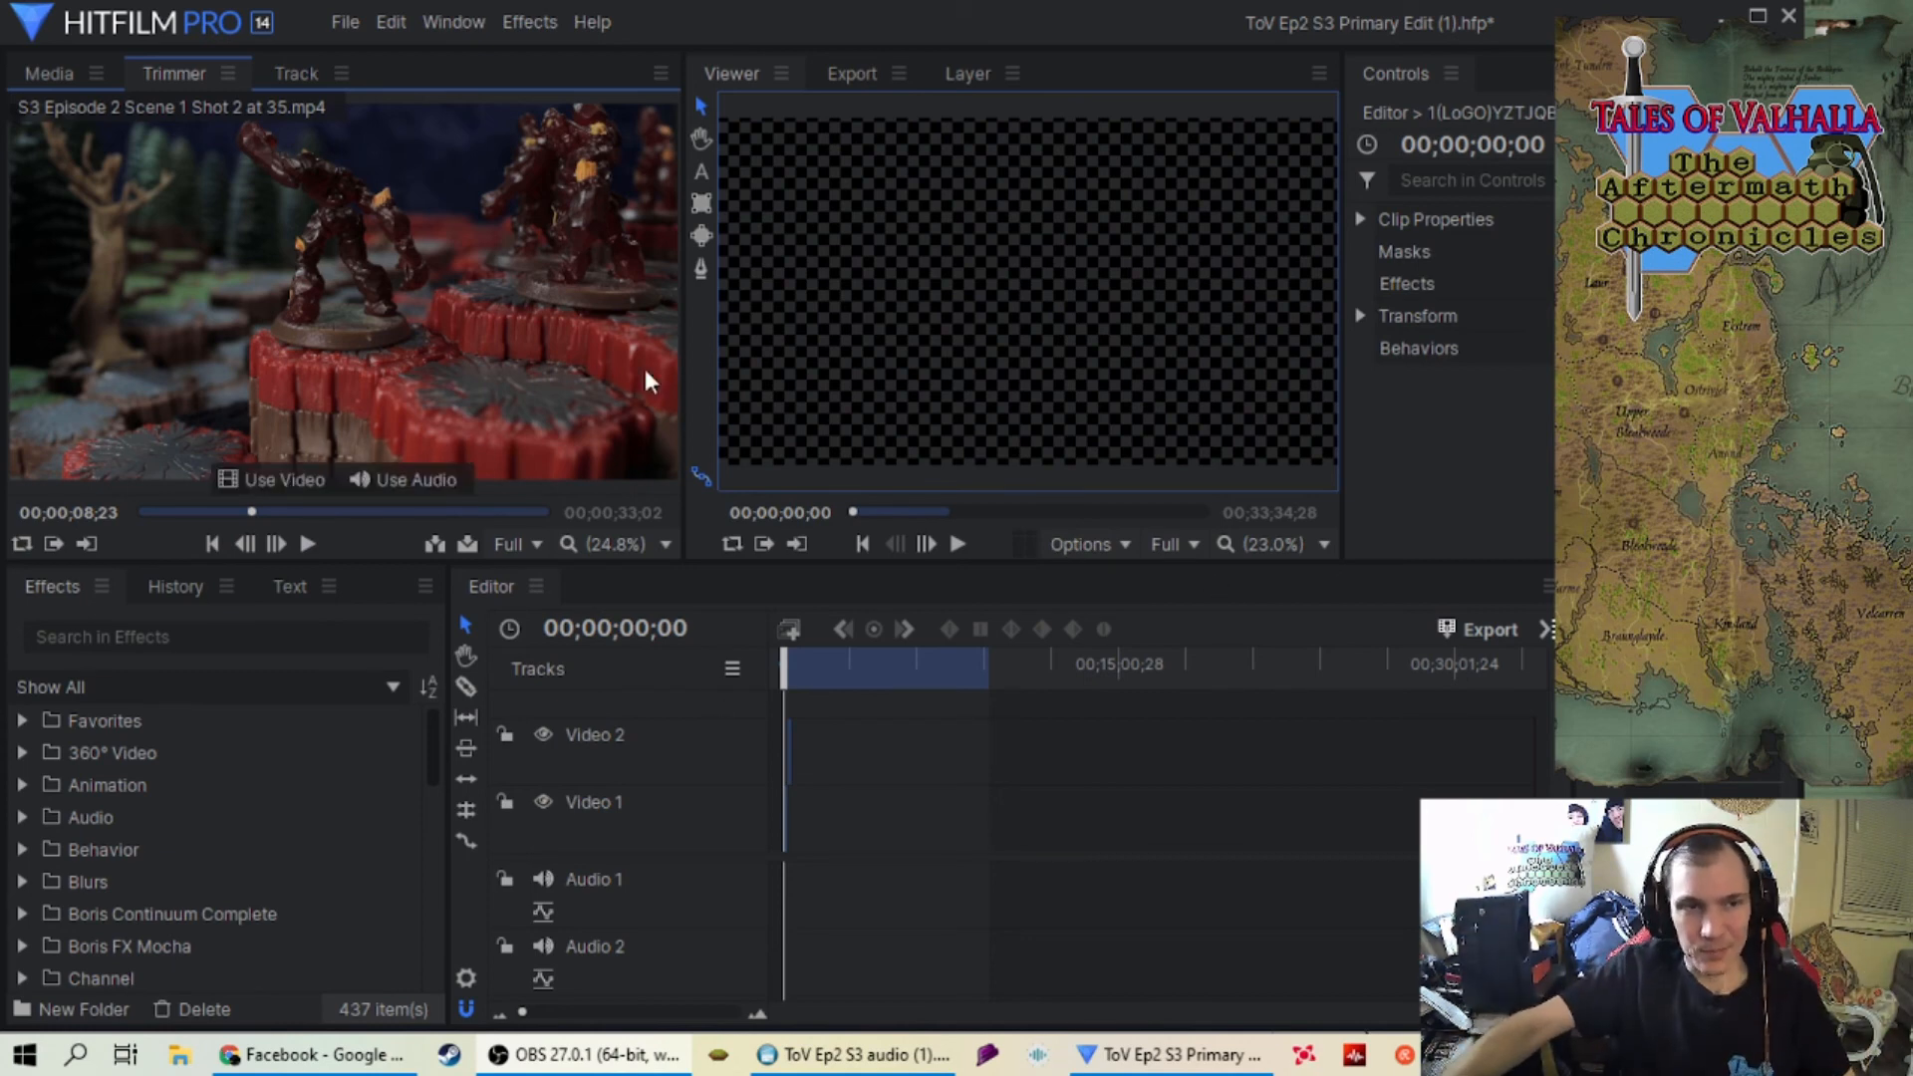
Switch to the ToV Ep2 S3 audio project in Vegas Movie Studio
mouse_move(525, 393)
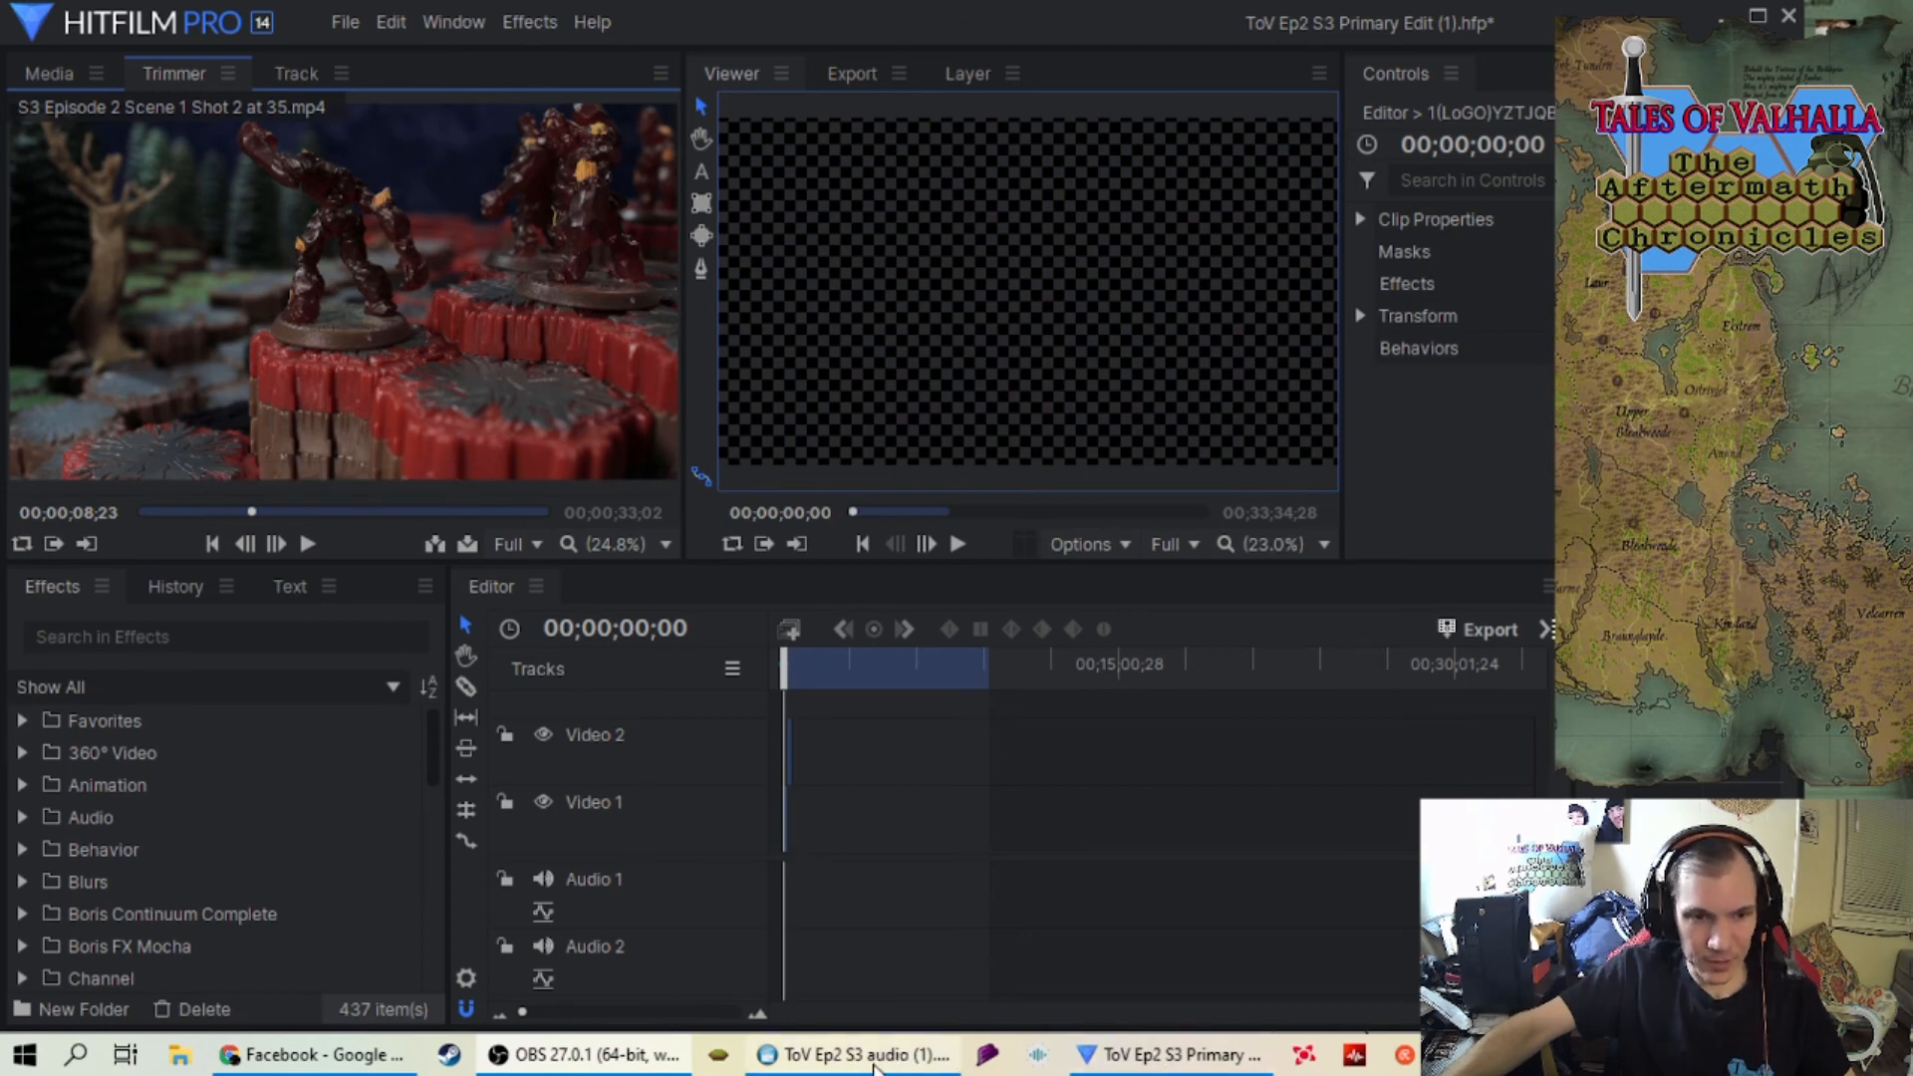
mouse_move(878, 1063)
click(867, 972)
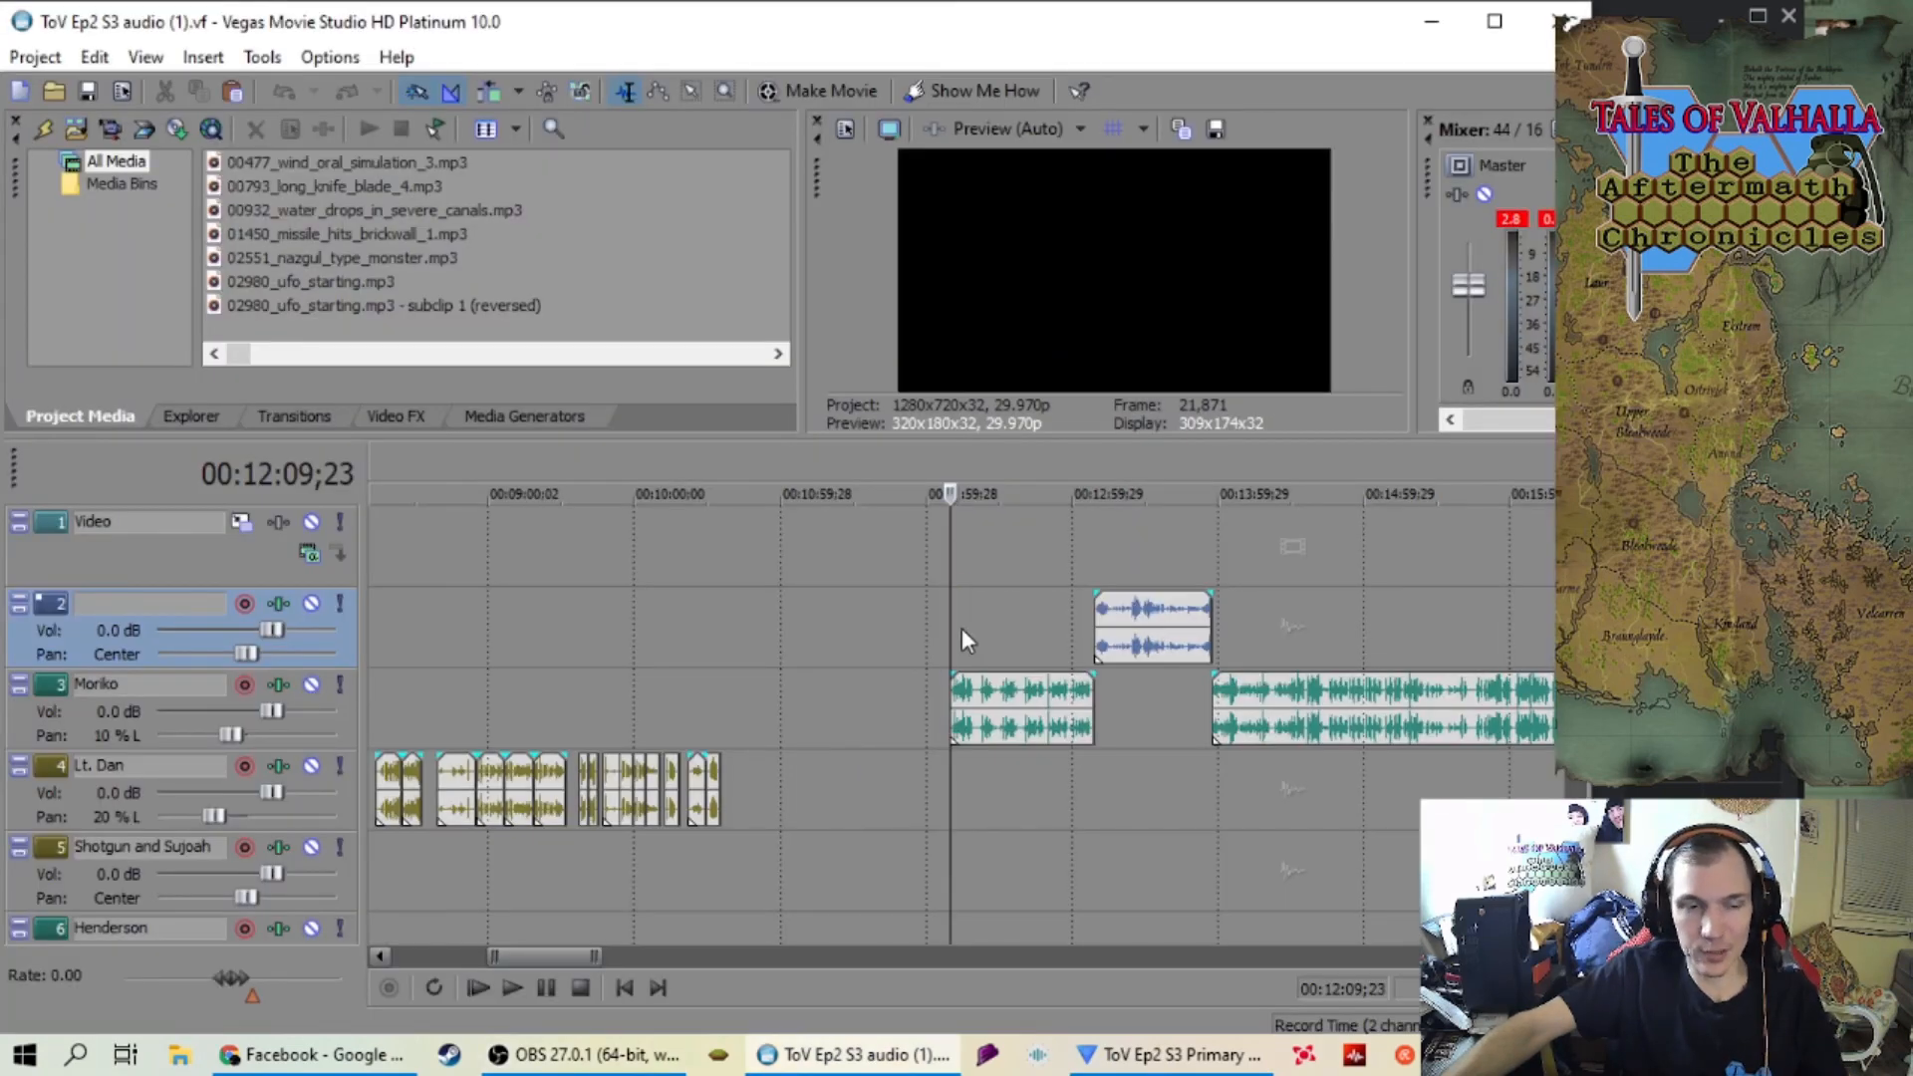
Play the Moriko clip starting at 00:12:09;23 and split it after the first spoken line, at 00:12:19;24
scroll(960, 628, down, 6)
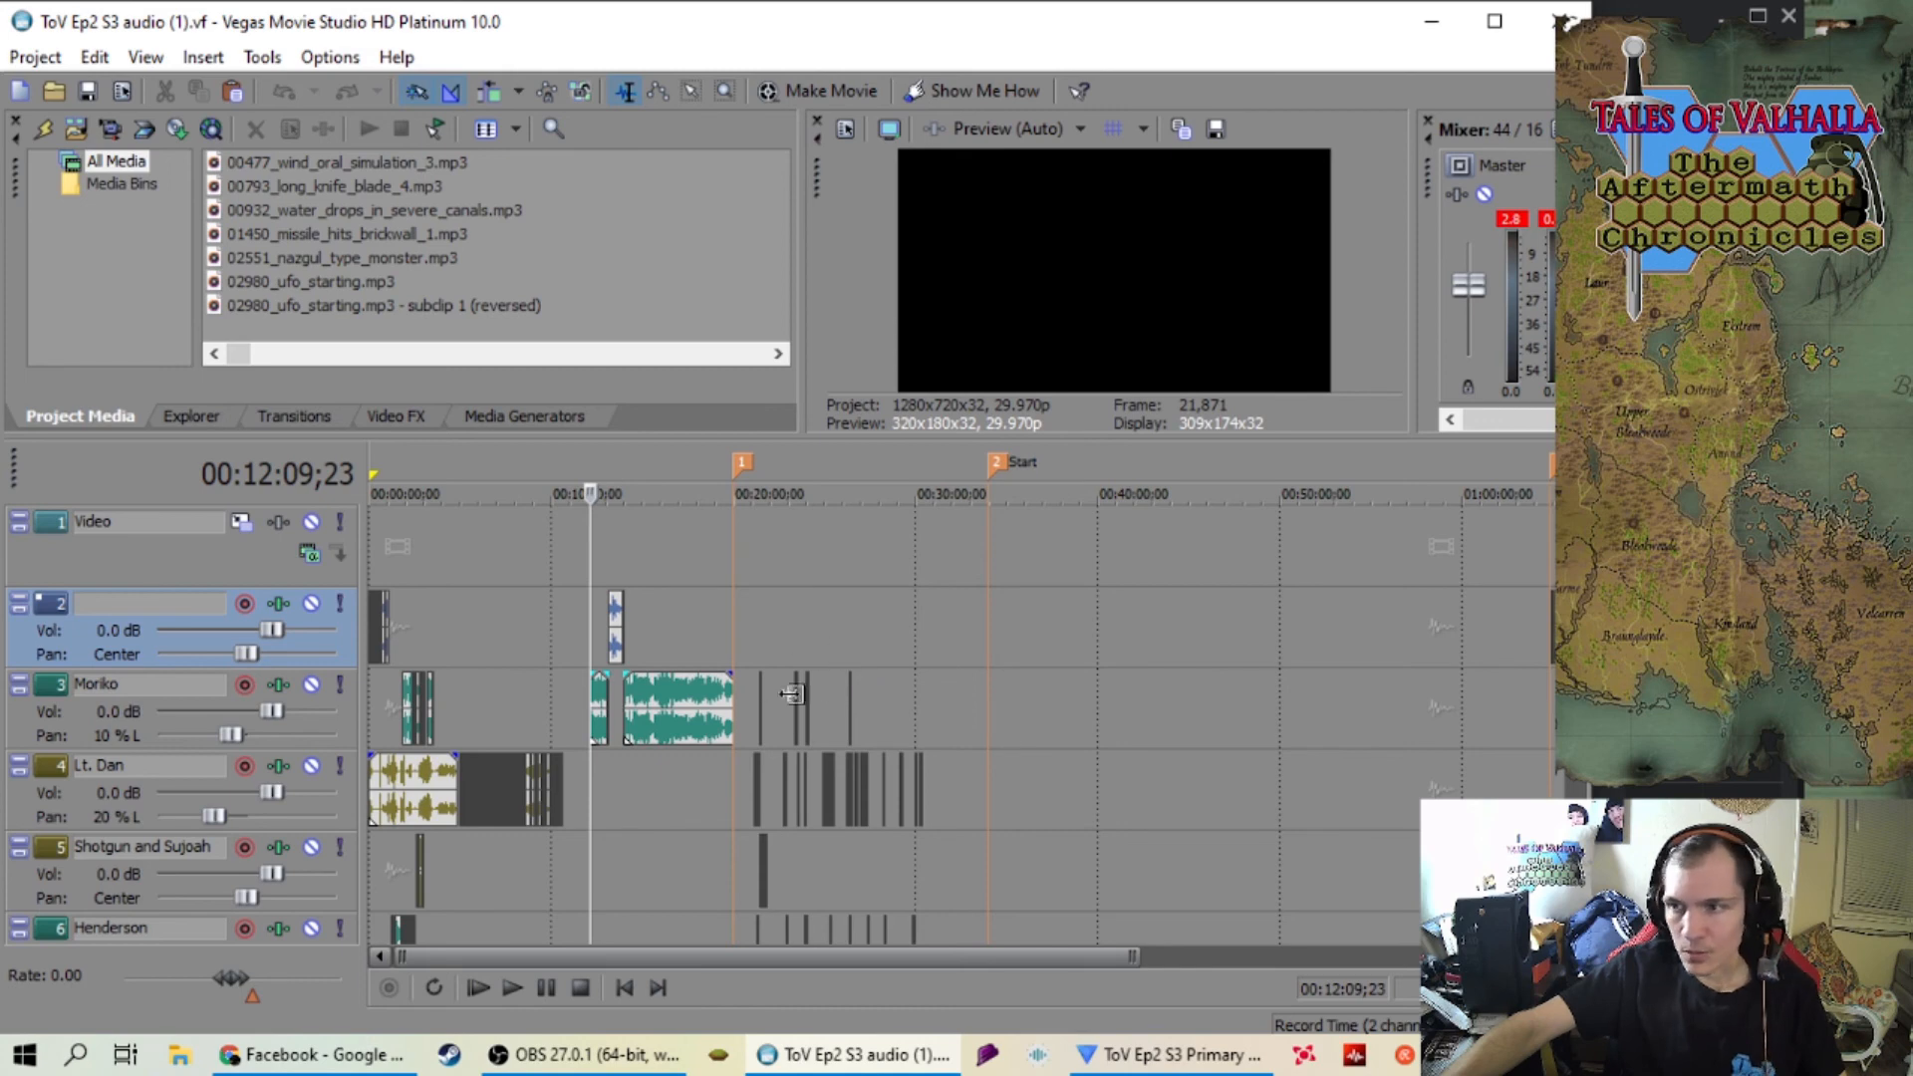
scroll(776, 588, up, 4)
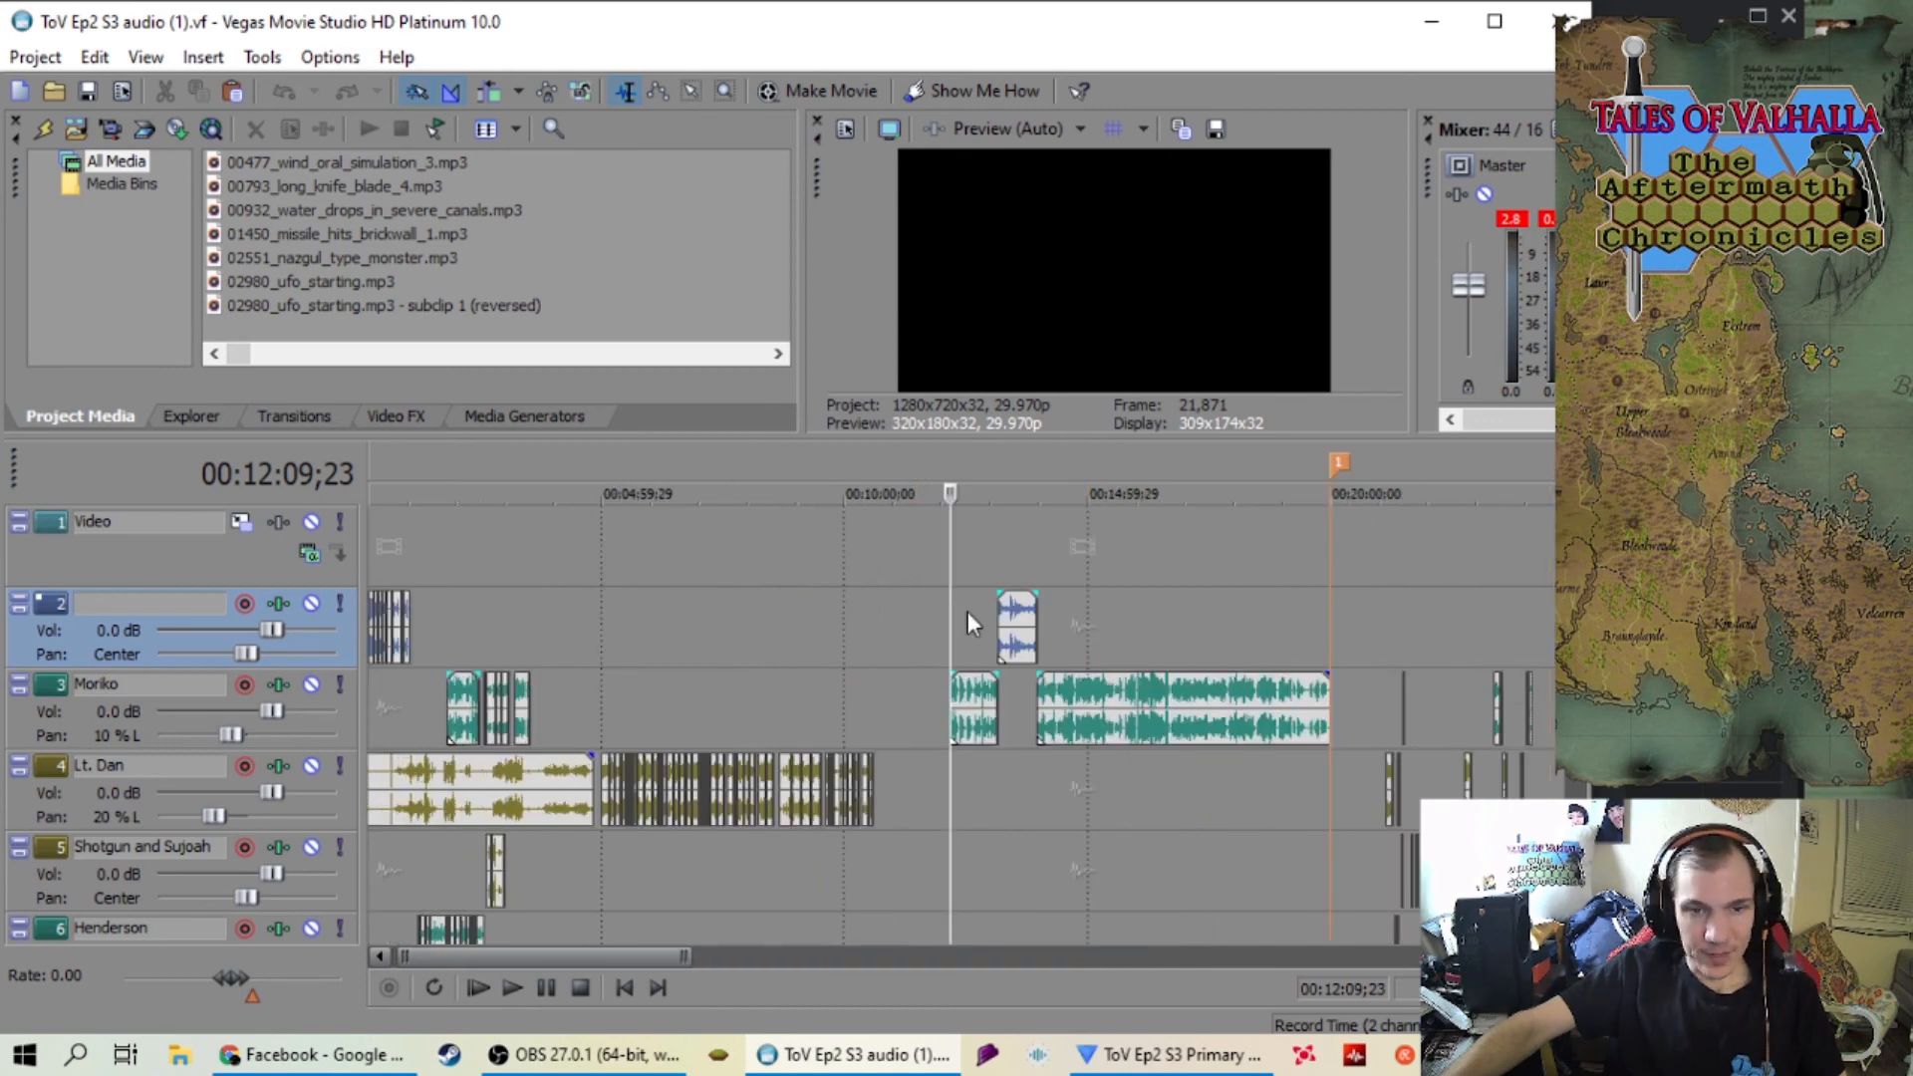
scroll(963, 613, down, 2)
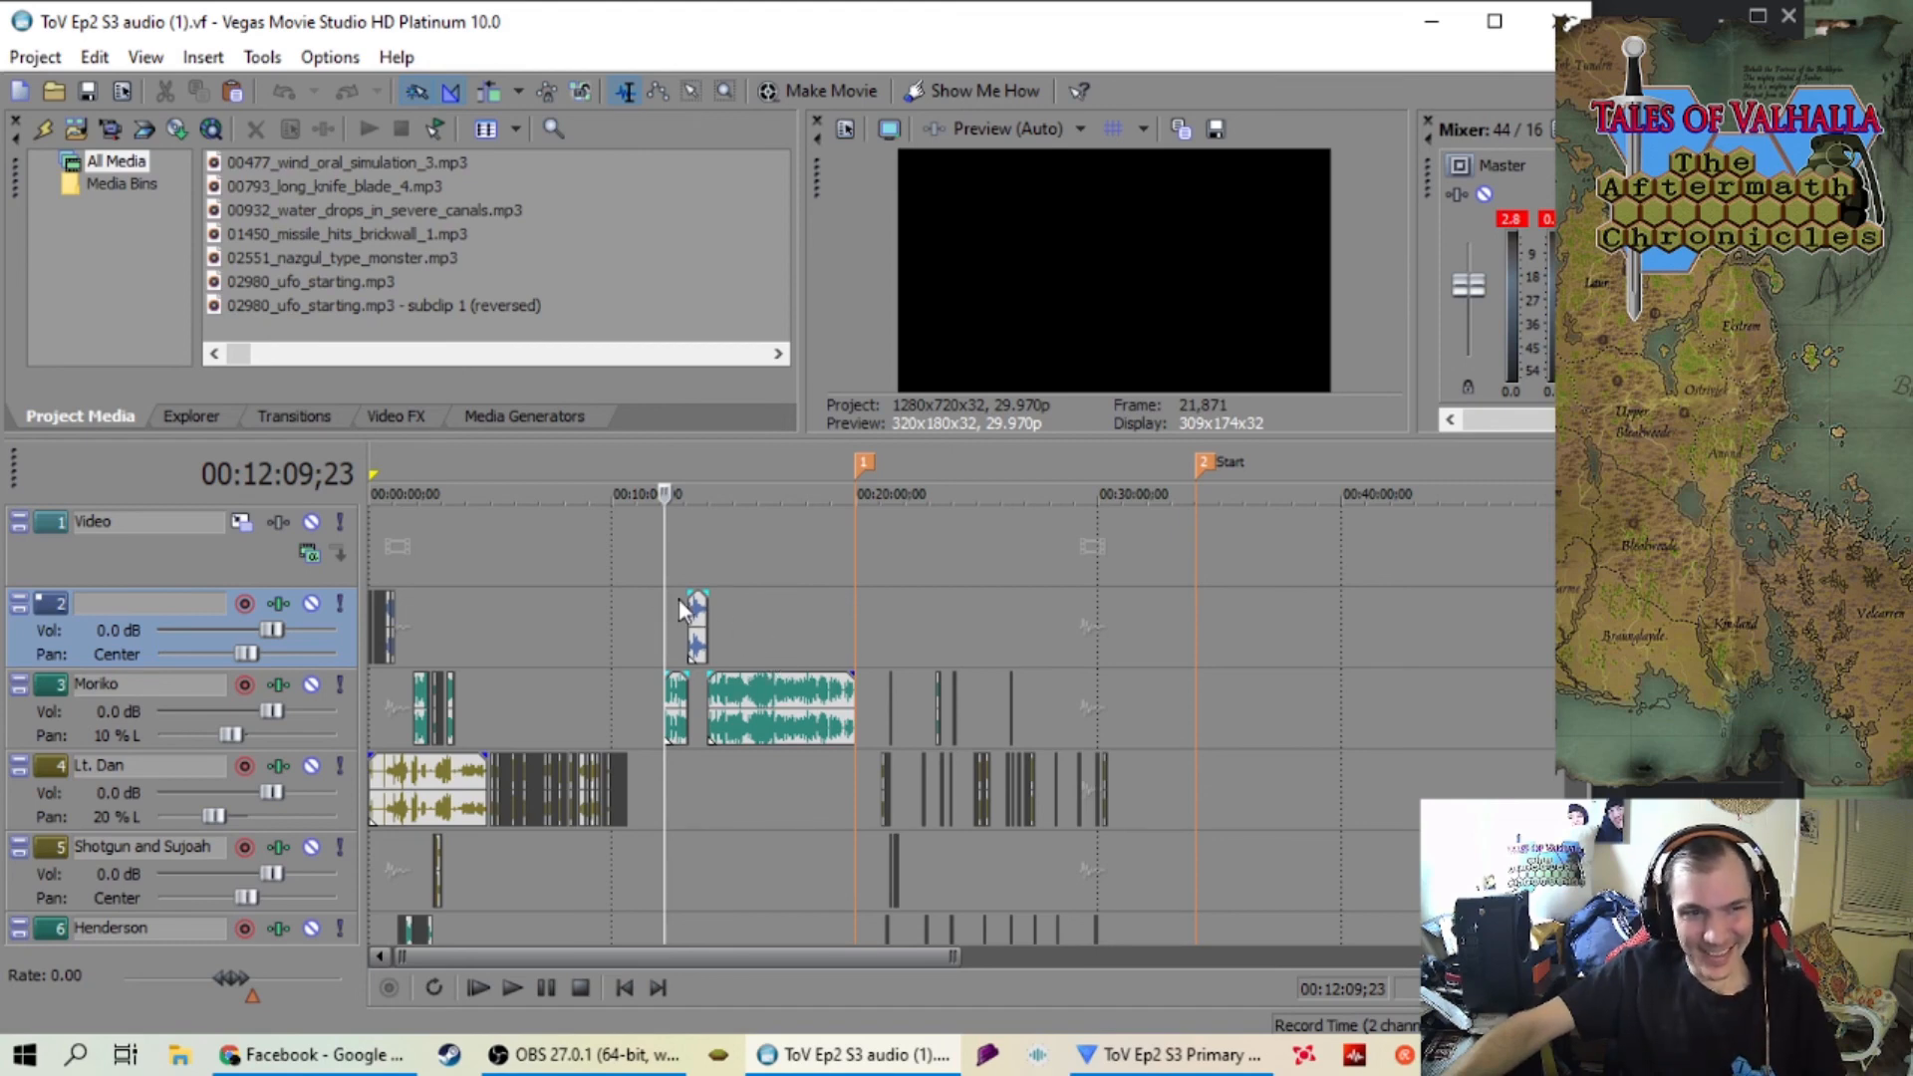
scroll(678, 618, up, 5)
key(space)
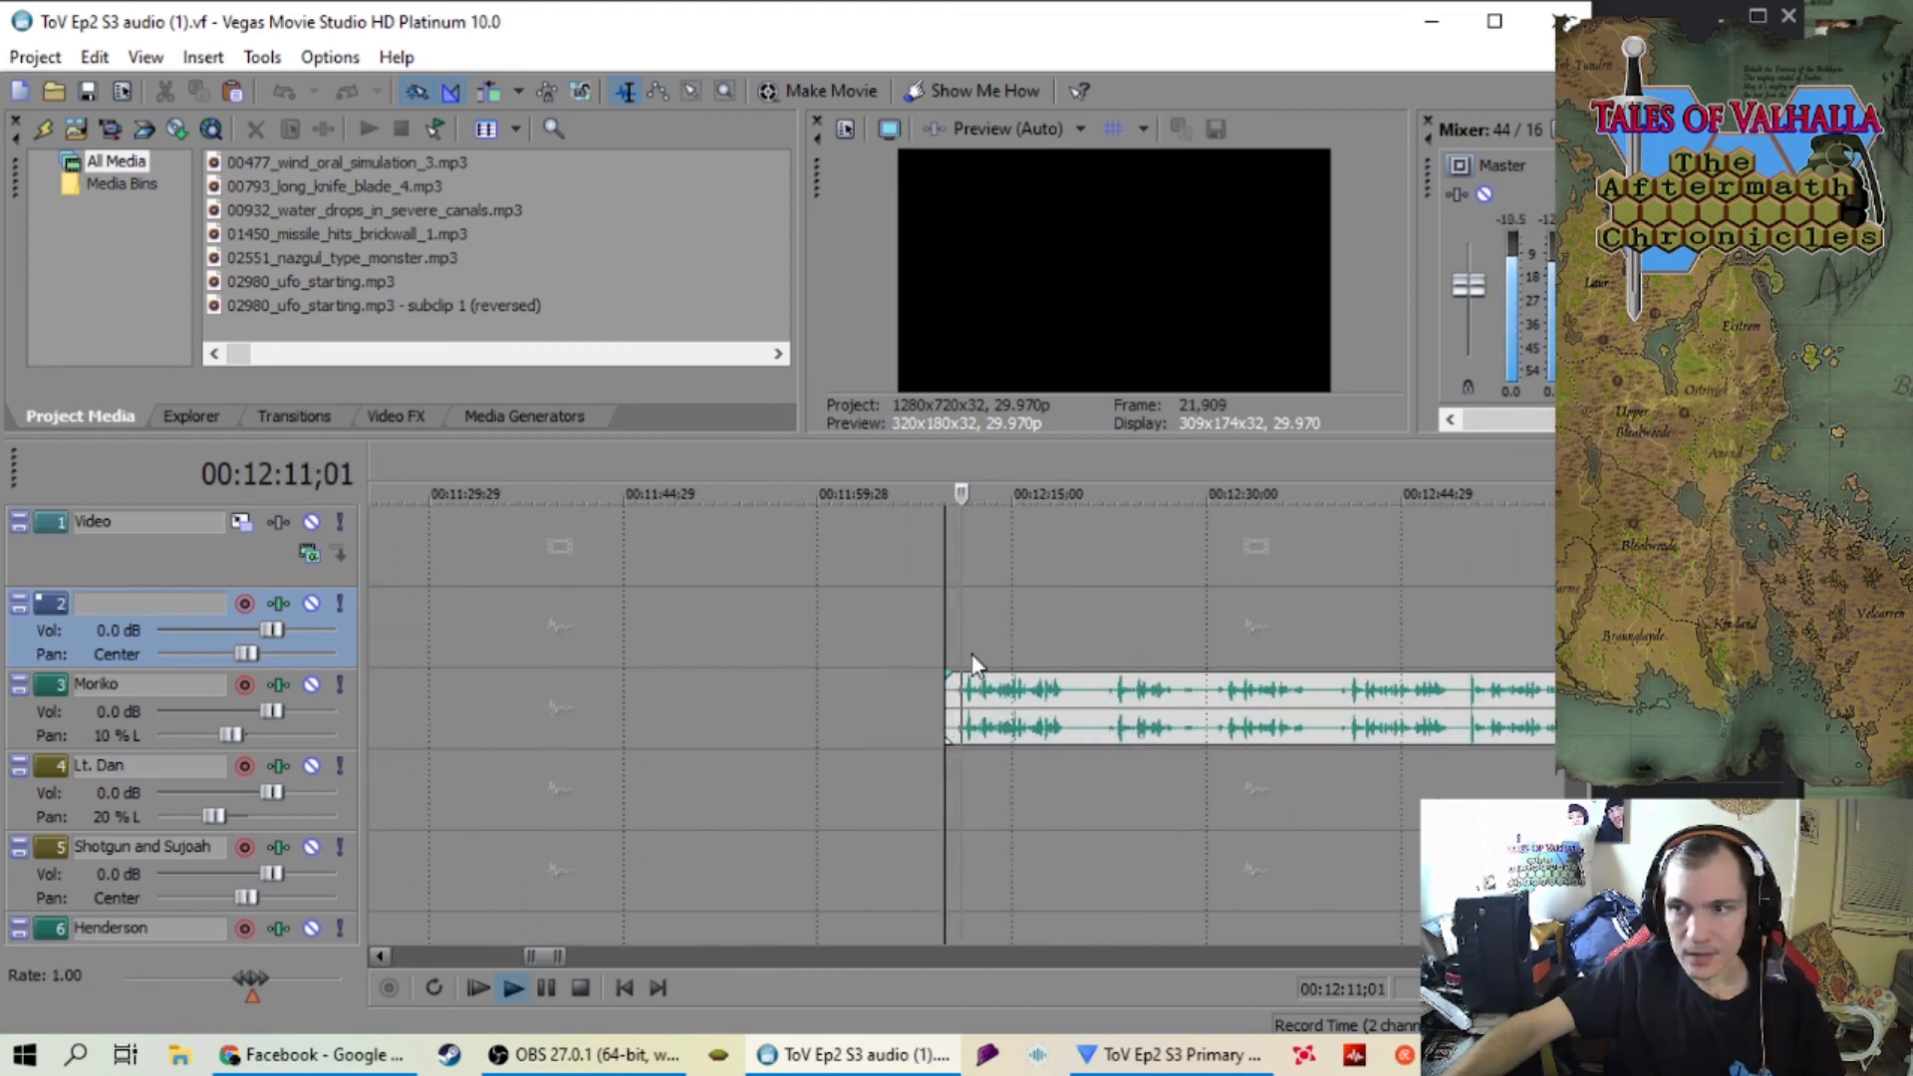
scroll(1093, 657, up, 2)
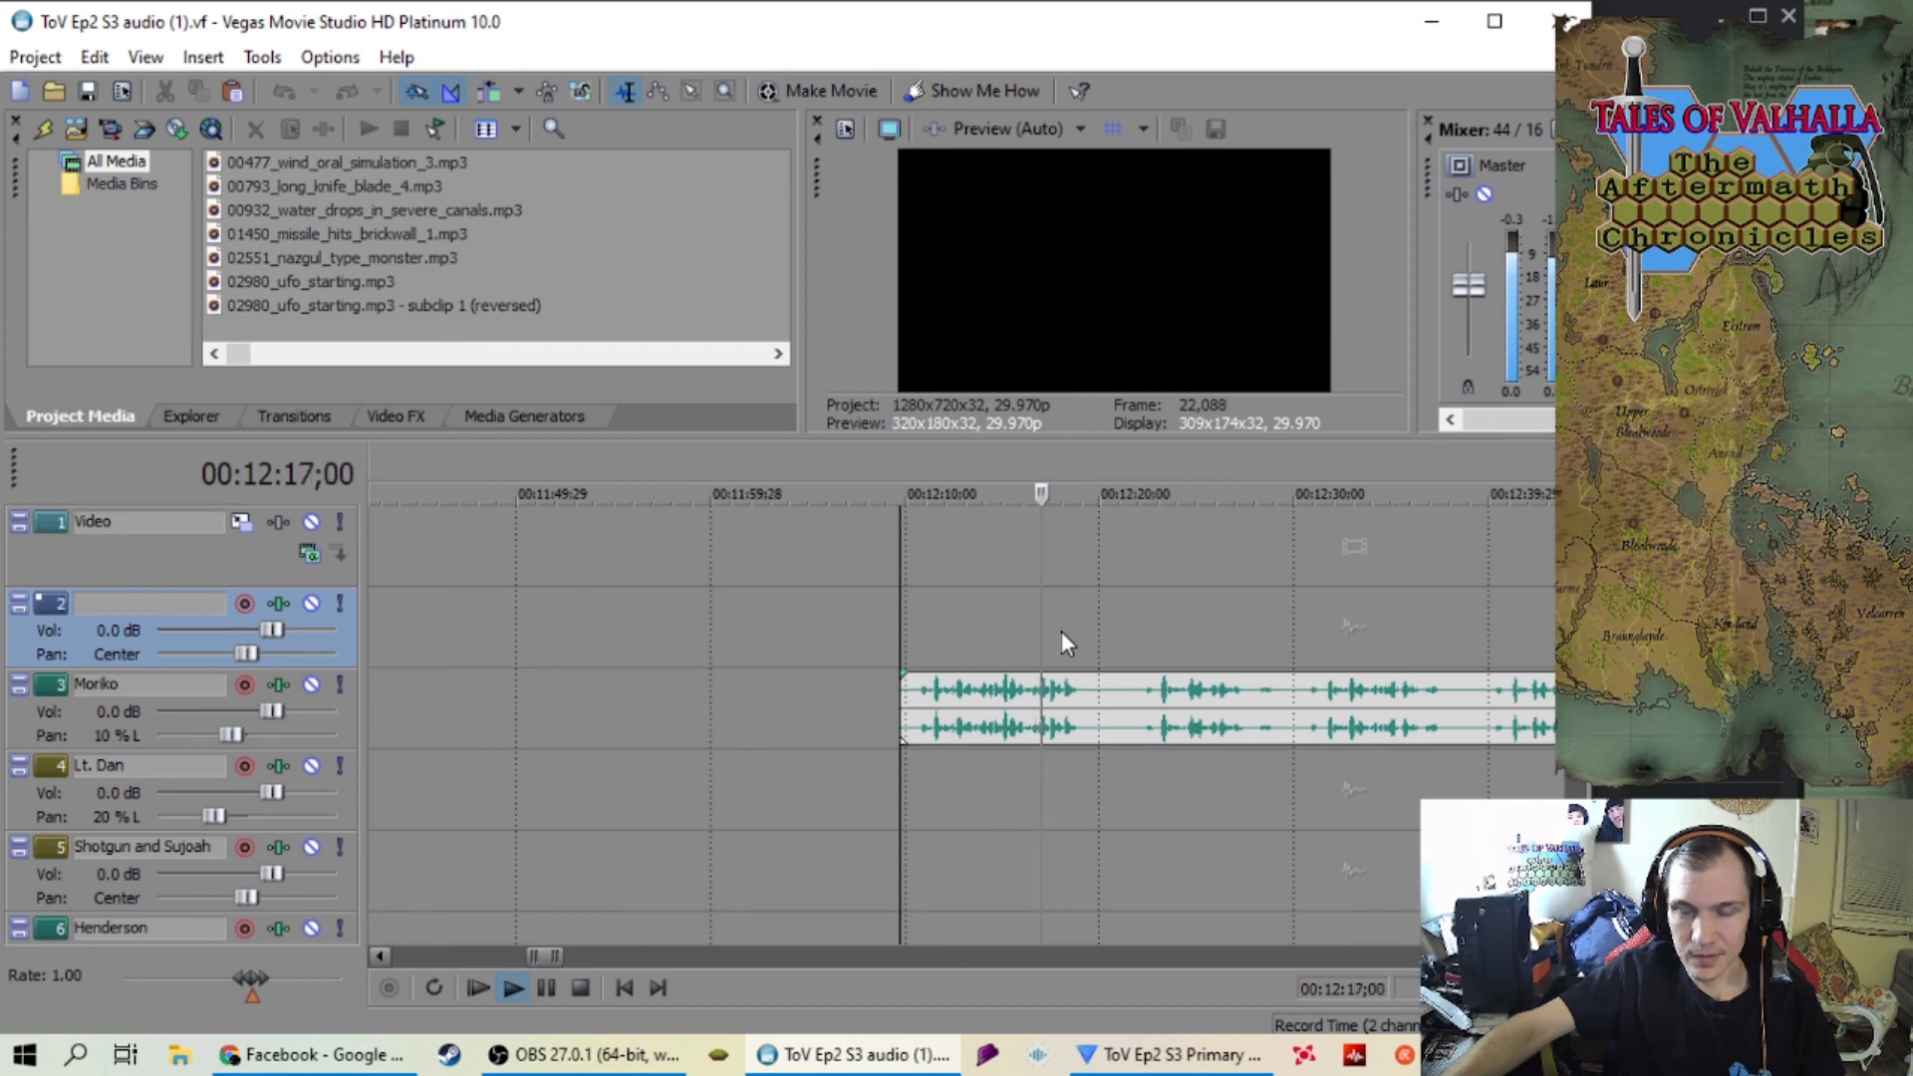
scroll(1061, 634, up, 2)
scroll(1062, 630, up, 1)
scroll(1061, 631, down, 2)
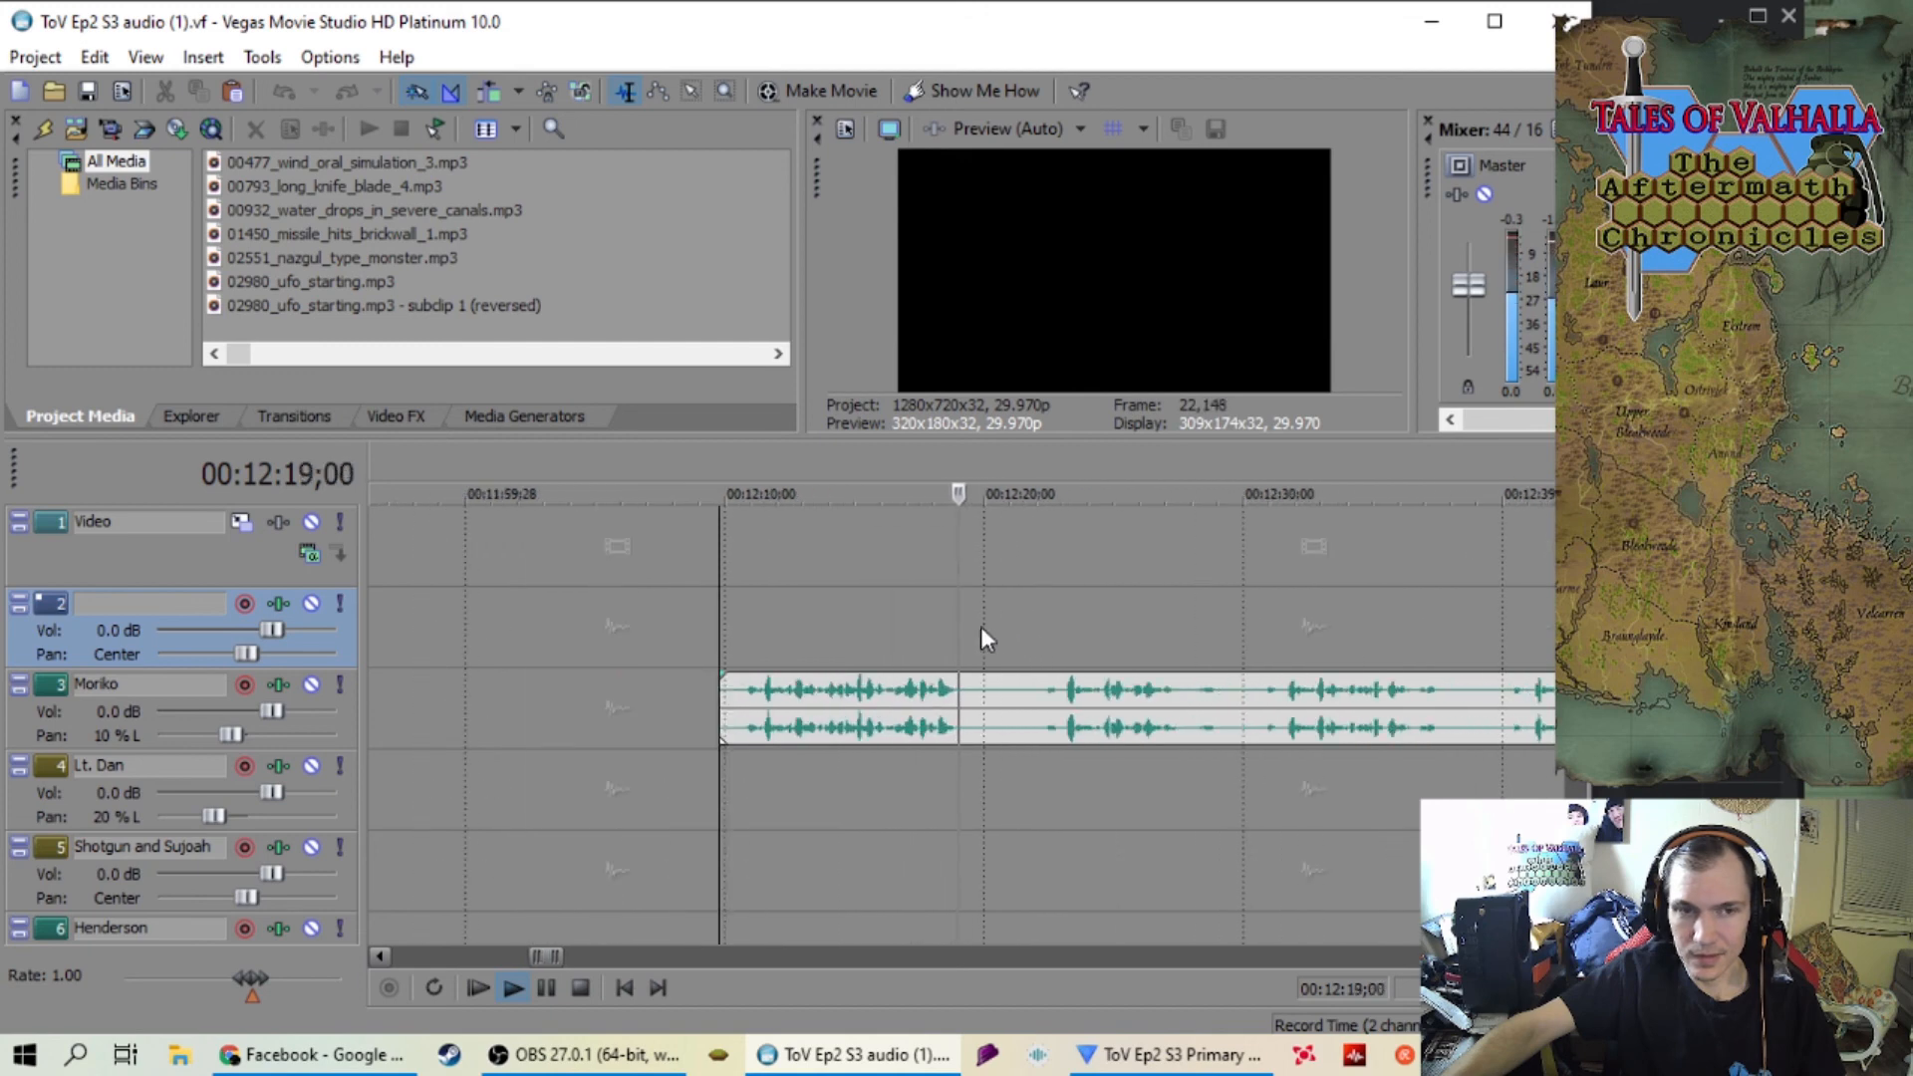
scroll(970, 618, up, 2)
key(space)
click(998, 706)
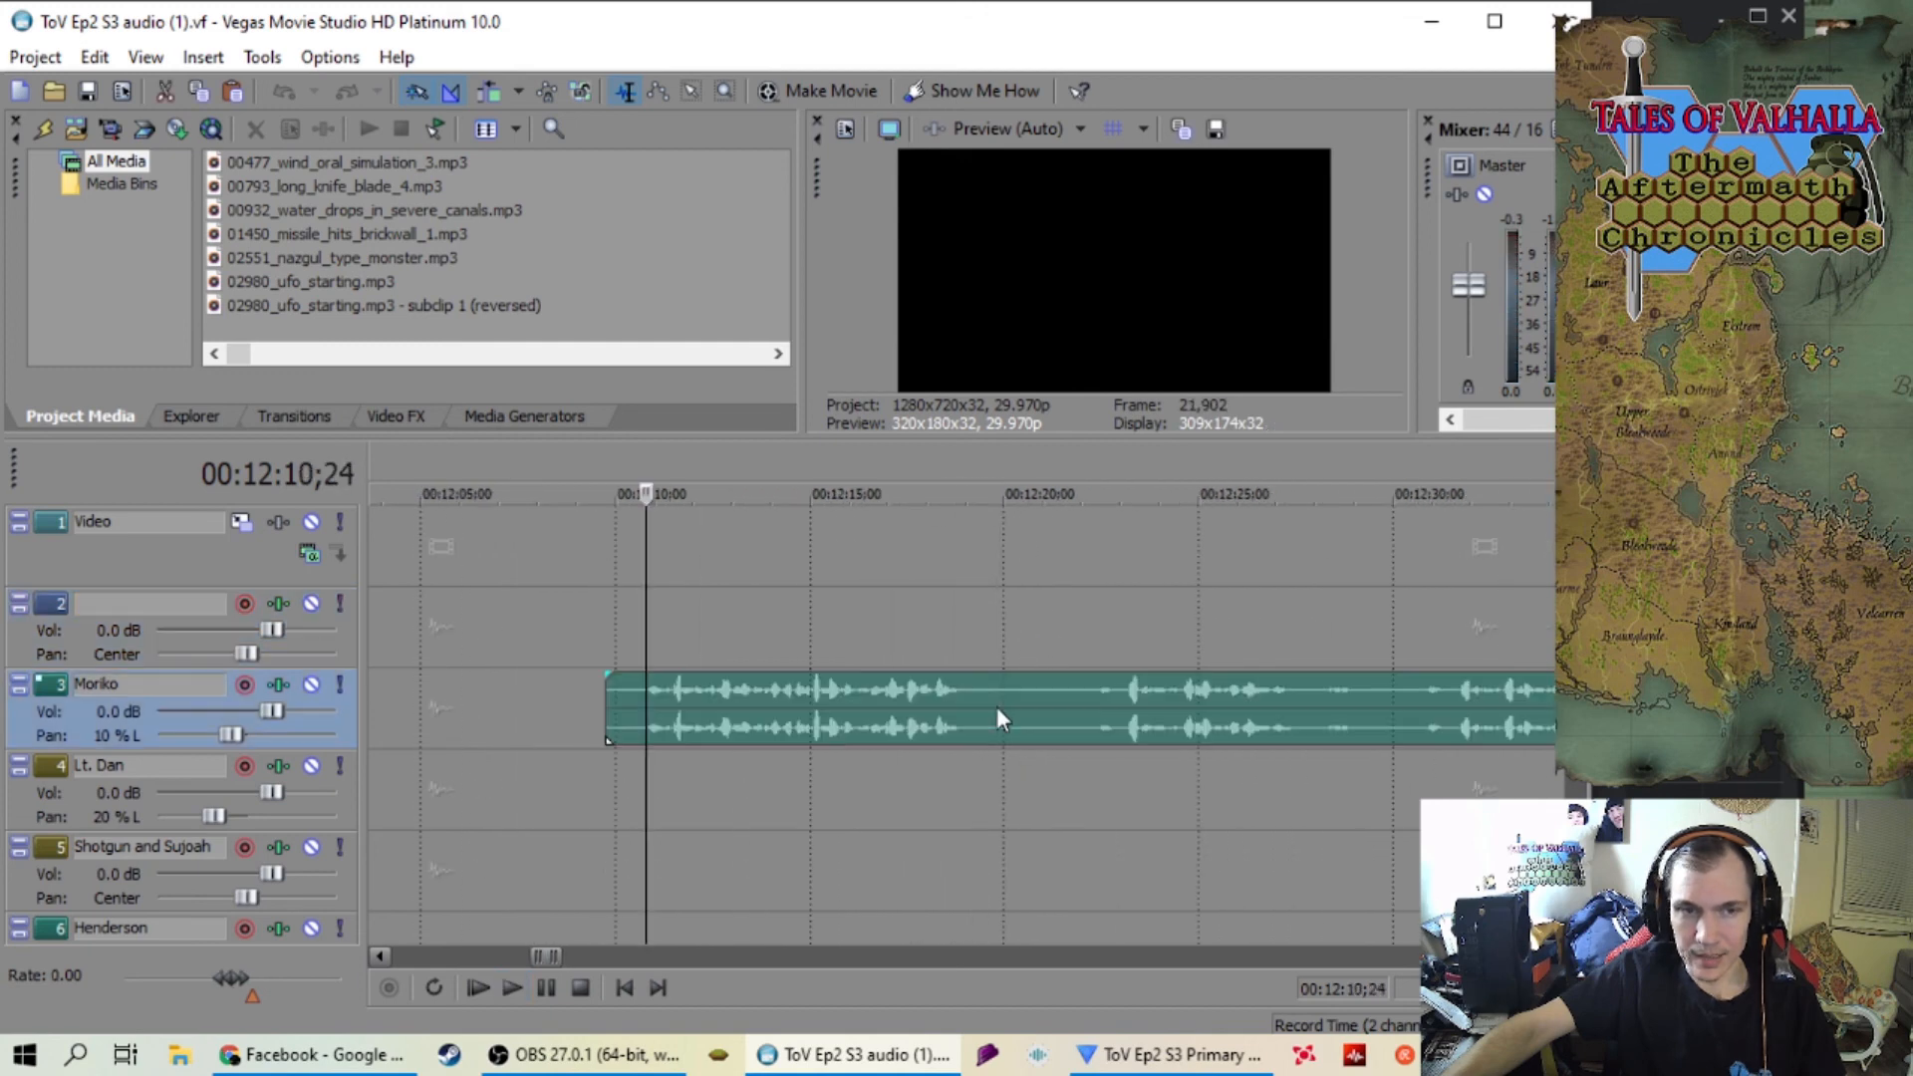
key(s)
Cut the short first piece of the split Moriko clip out of the timeline
scroll(963, 701, down, 5)
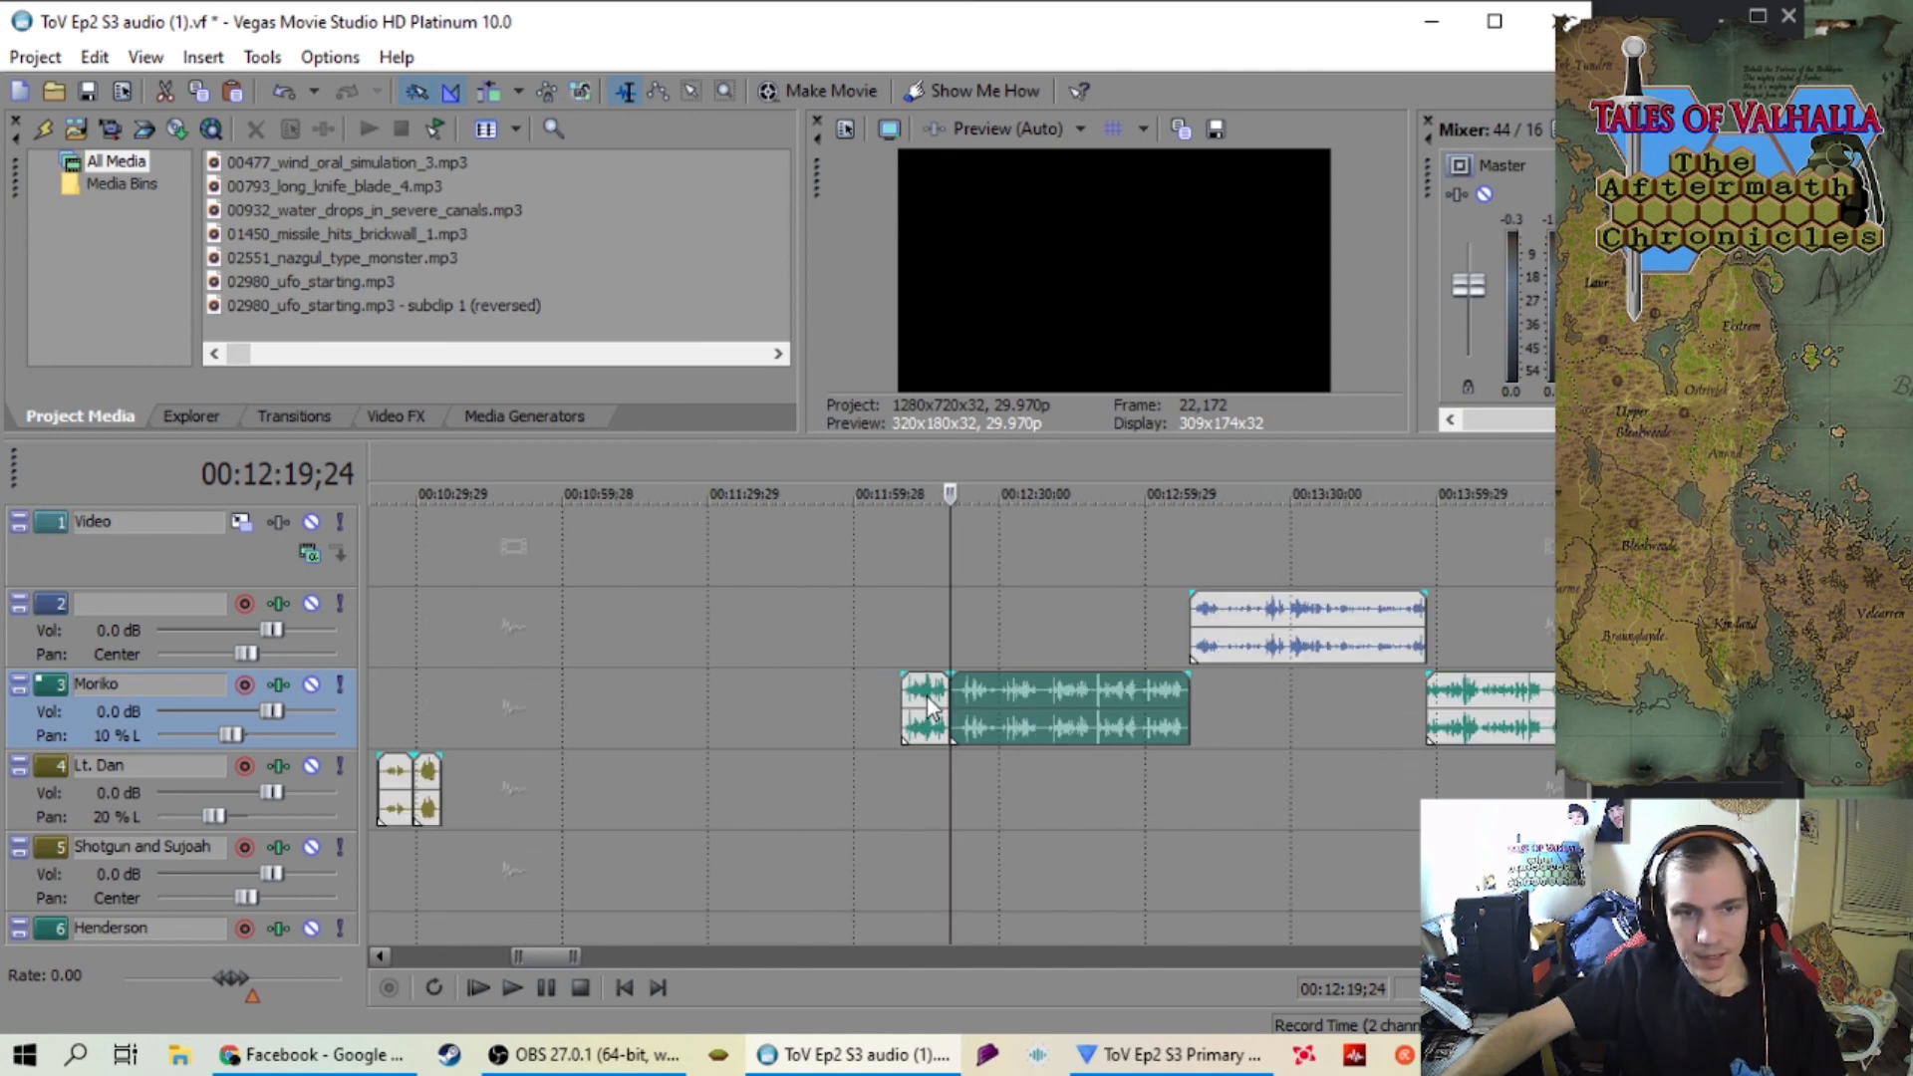
scroll(916, 734, down, 1)
click(923, 717)
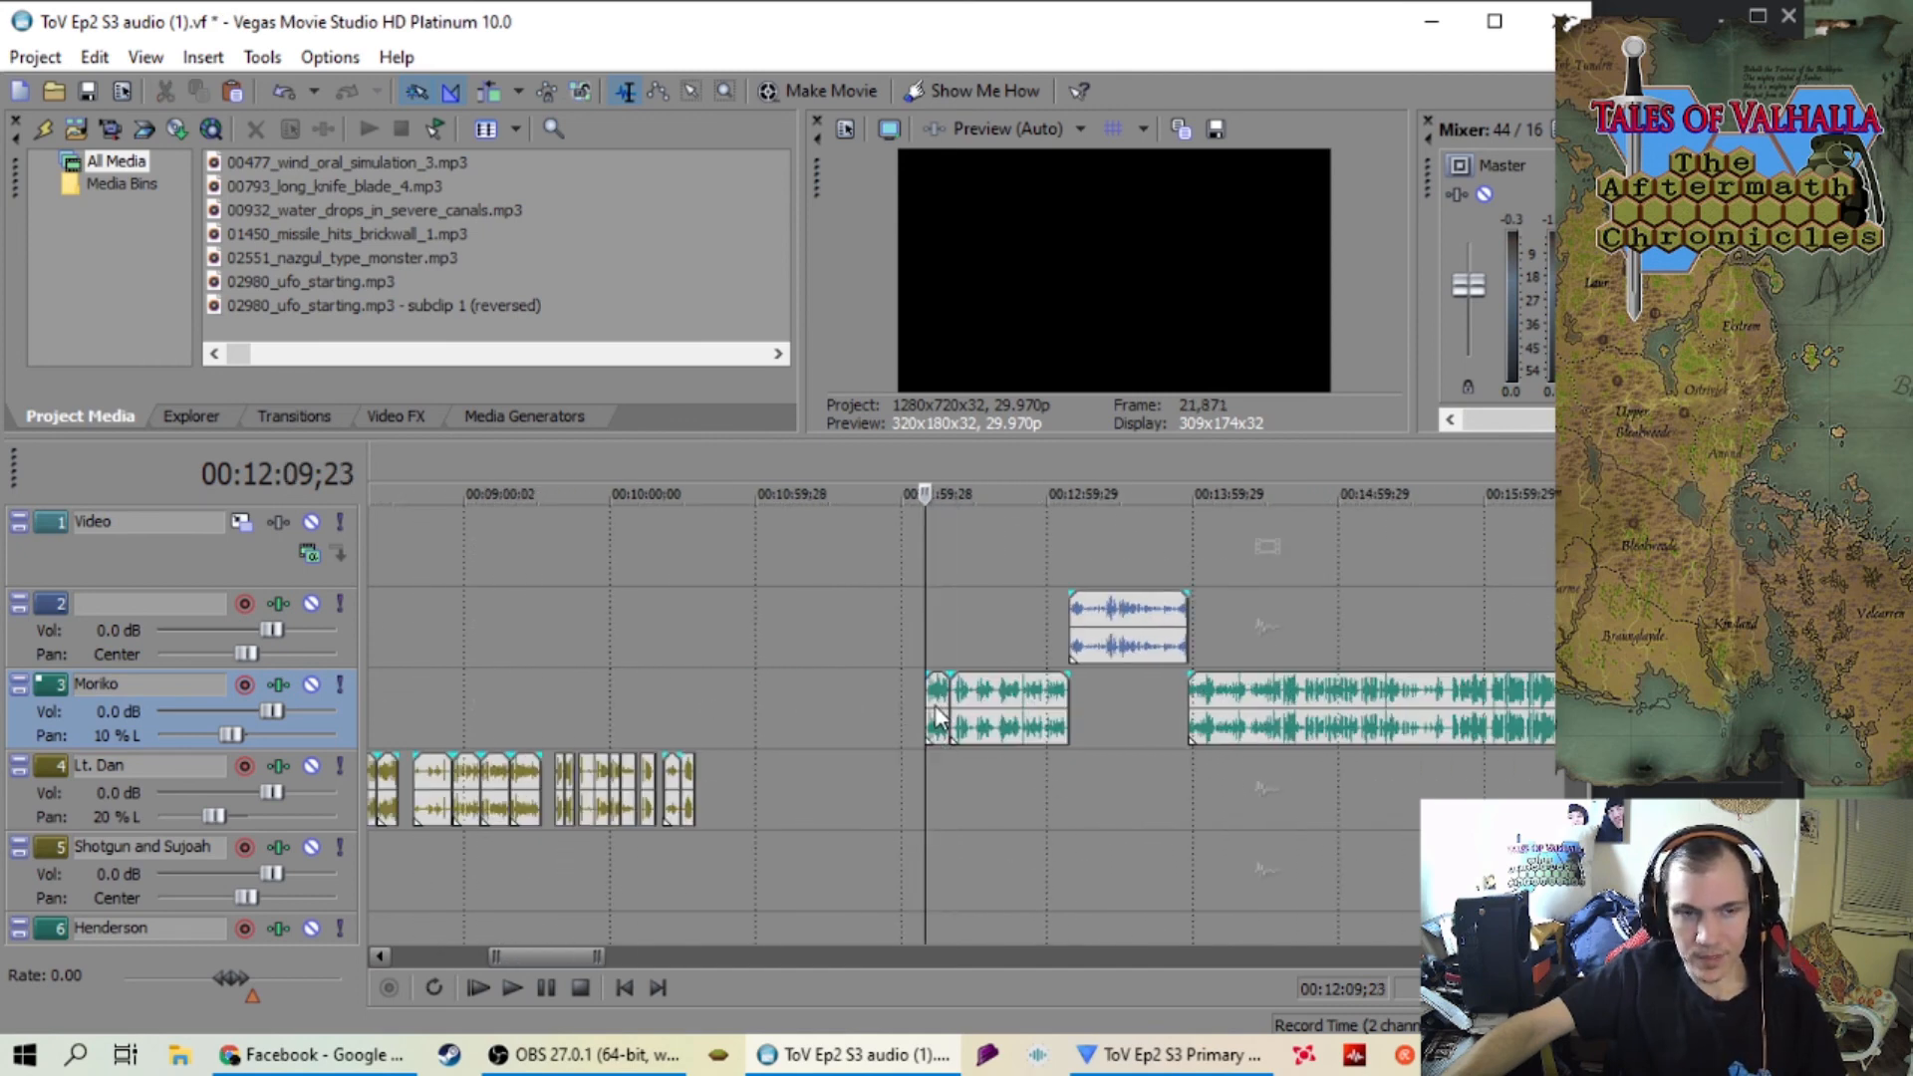
click(934, 704)
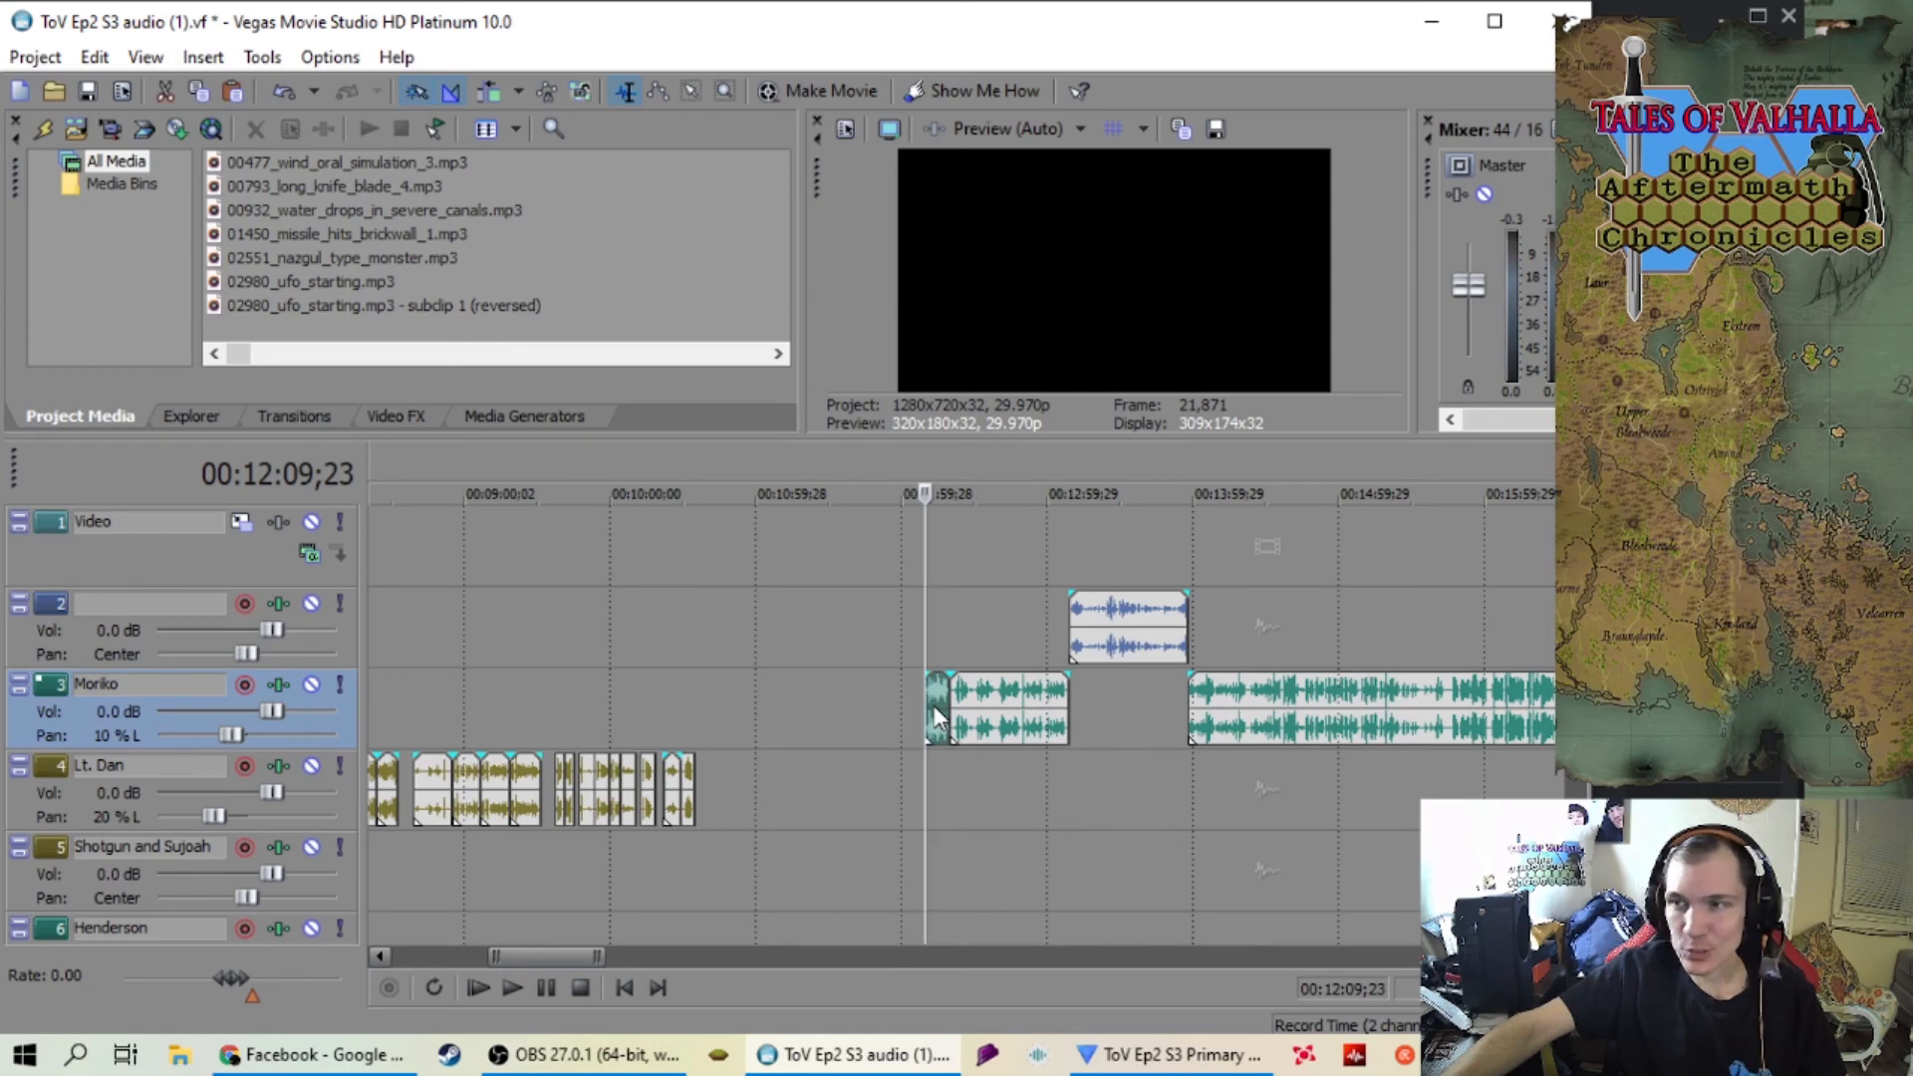
right_click(933, 712)
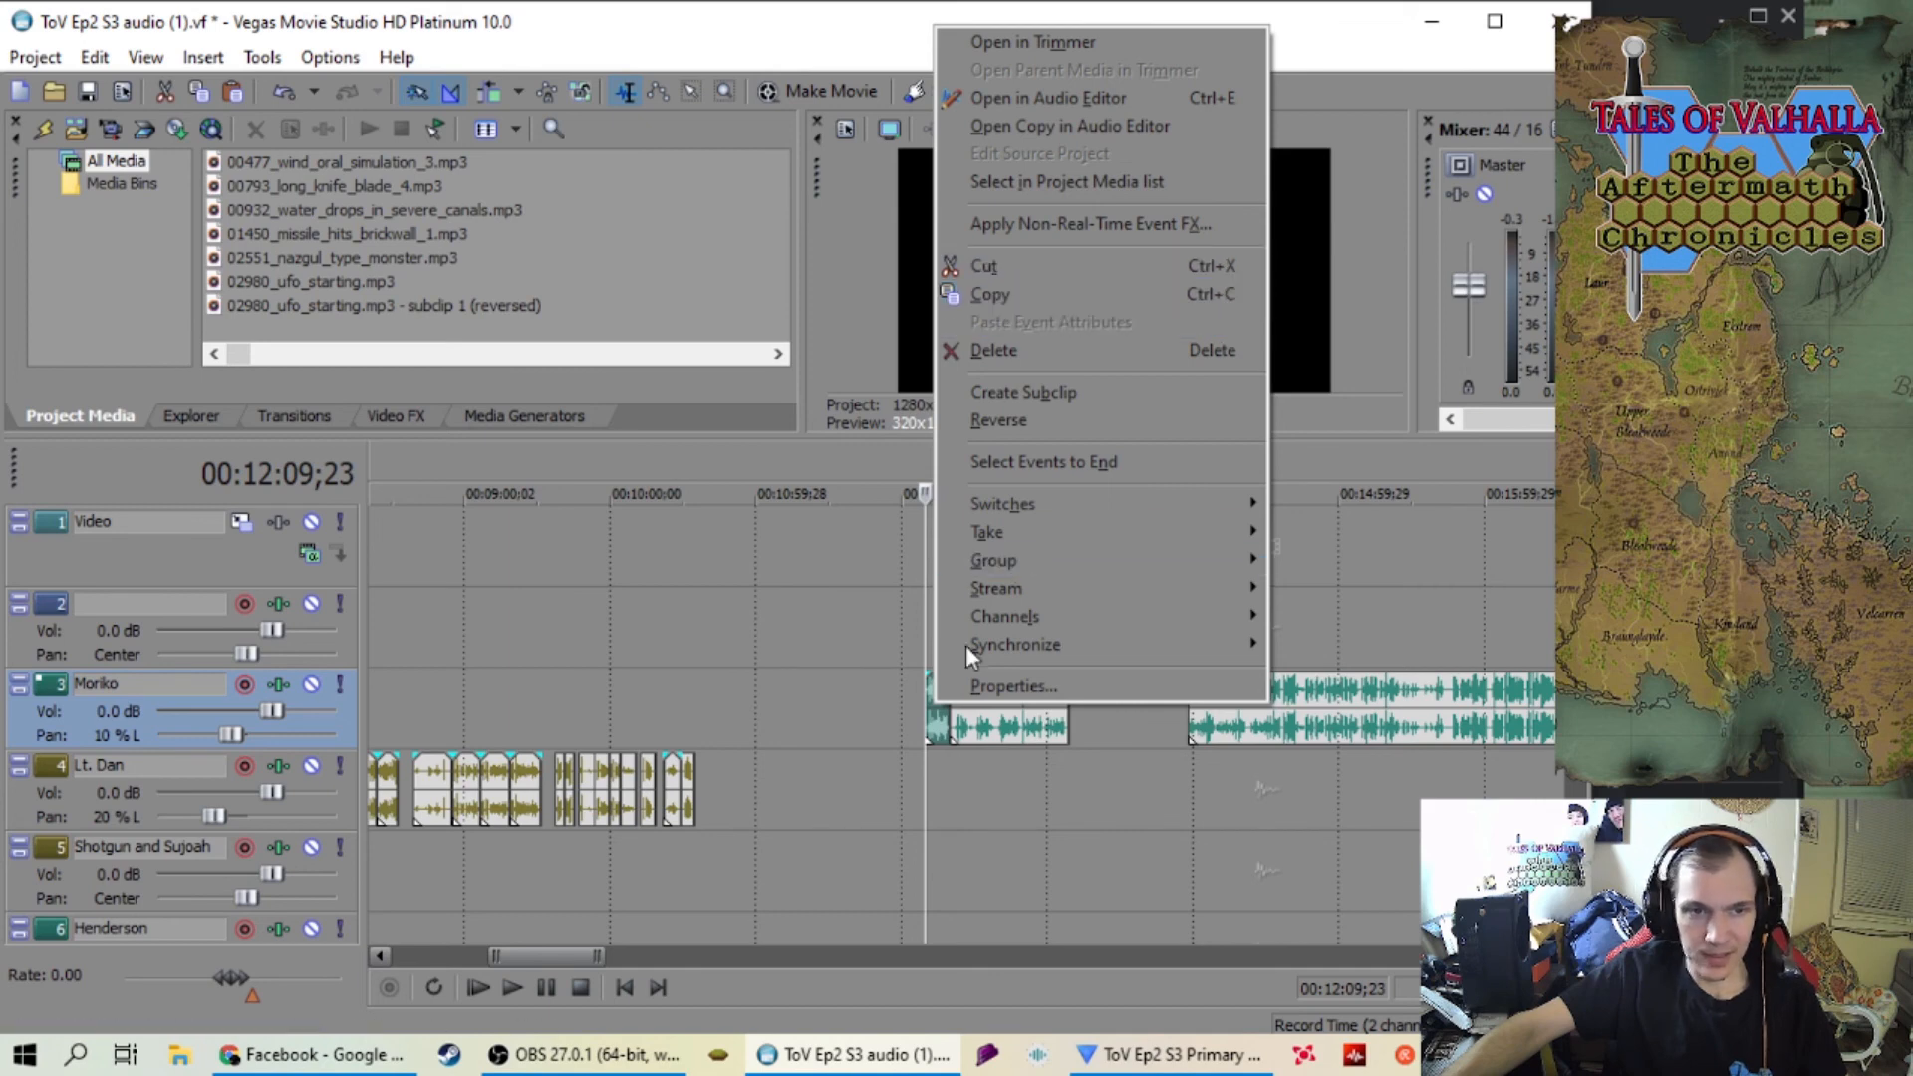
click(1006, 264)
Paste the cut line onto the Moriko track at about 00:26:32, overlapping the end of Lt. Dan's line
scroll(986, 717, down, 8)
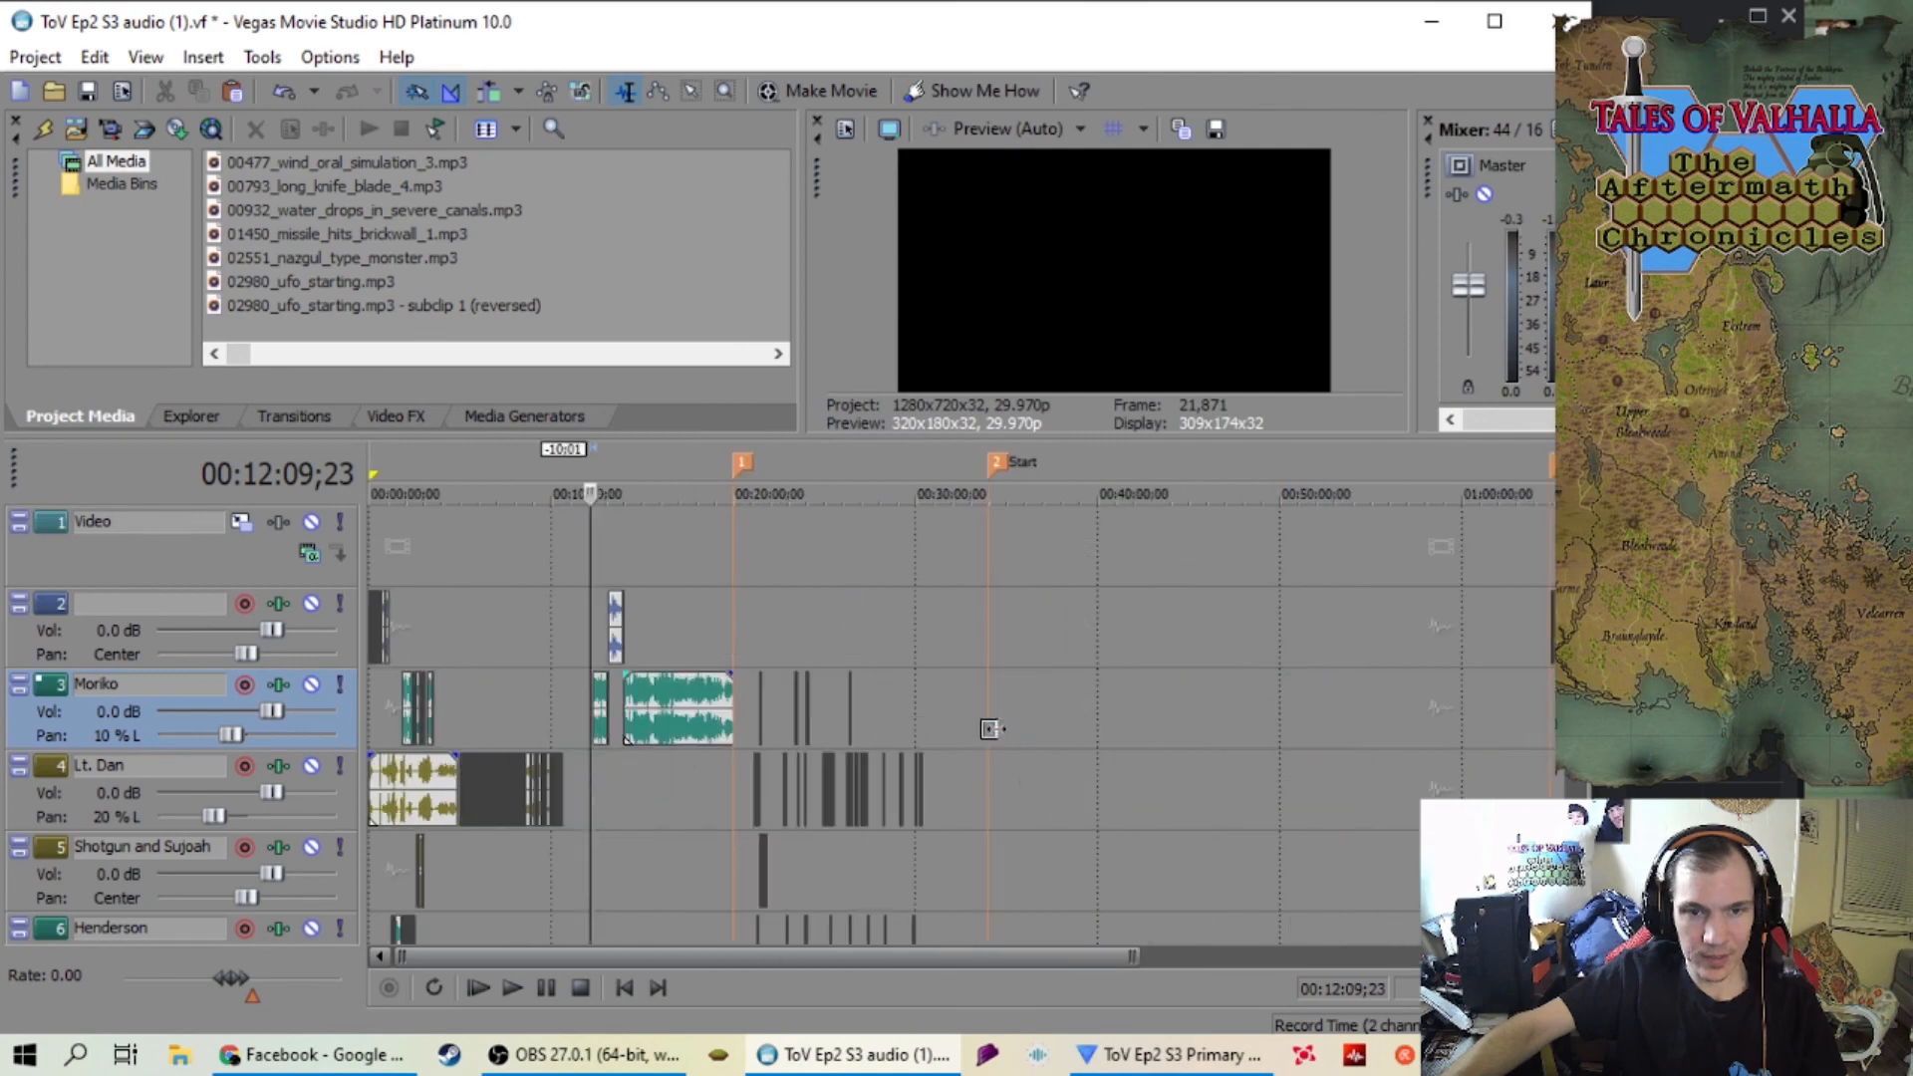
click(835, 663)
scroll(855, 698, up, 5)
click(1074, 707)
scroll(1023, 716, up, 6)
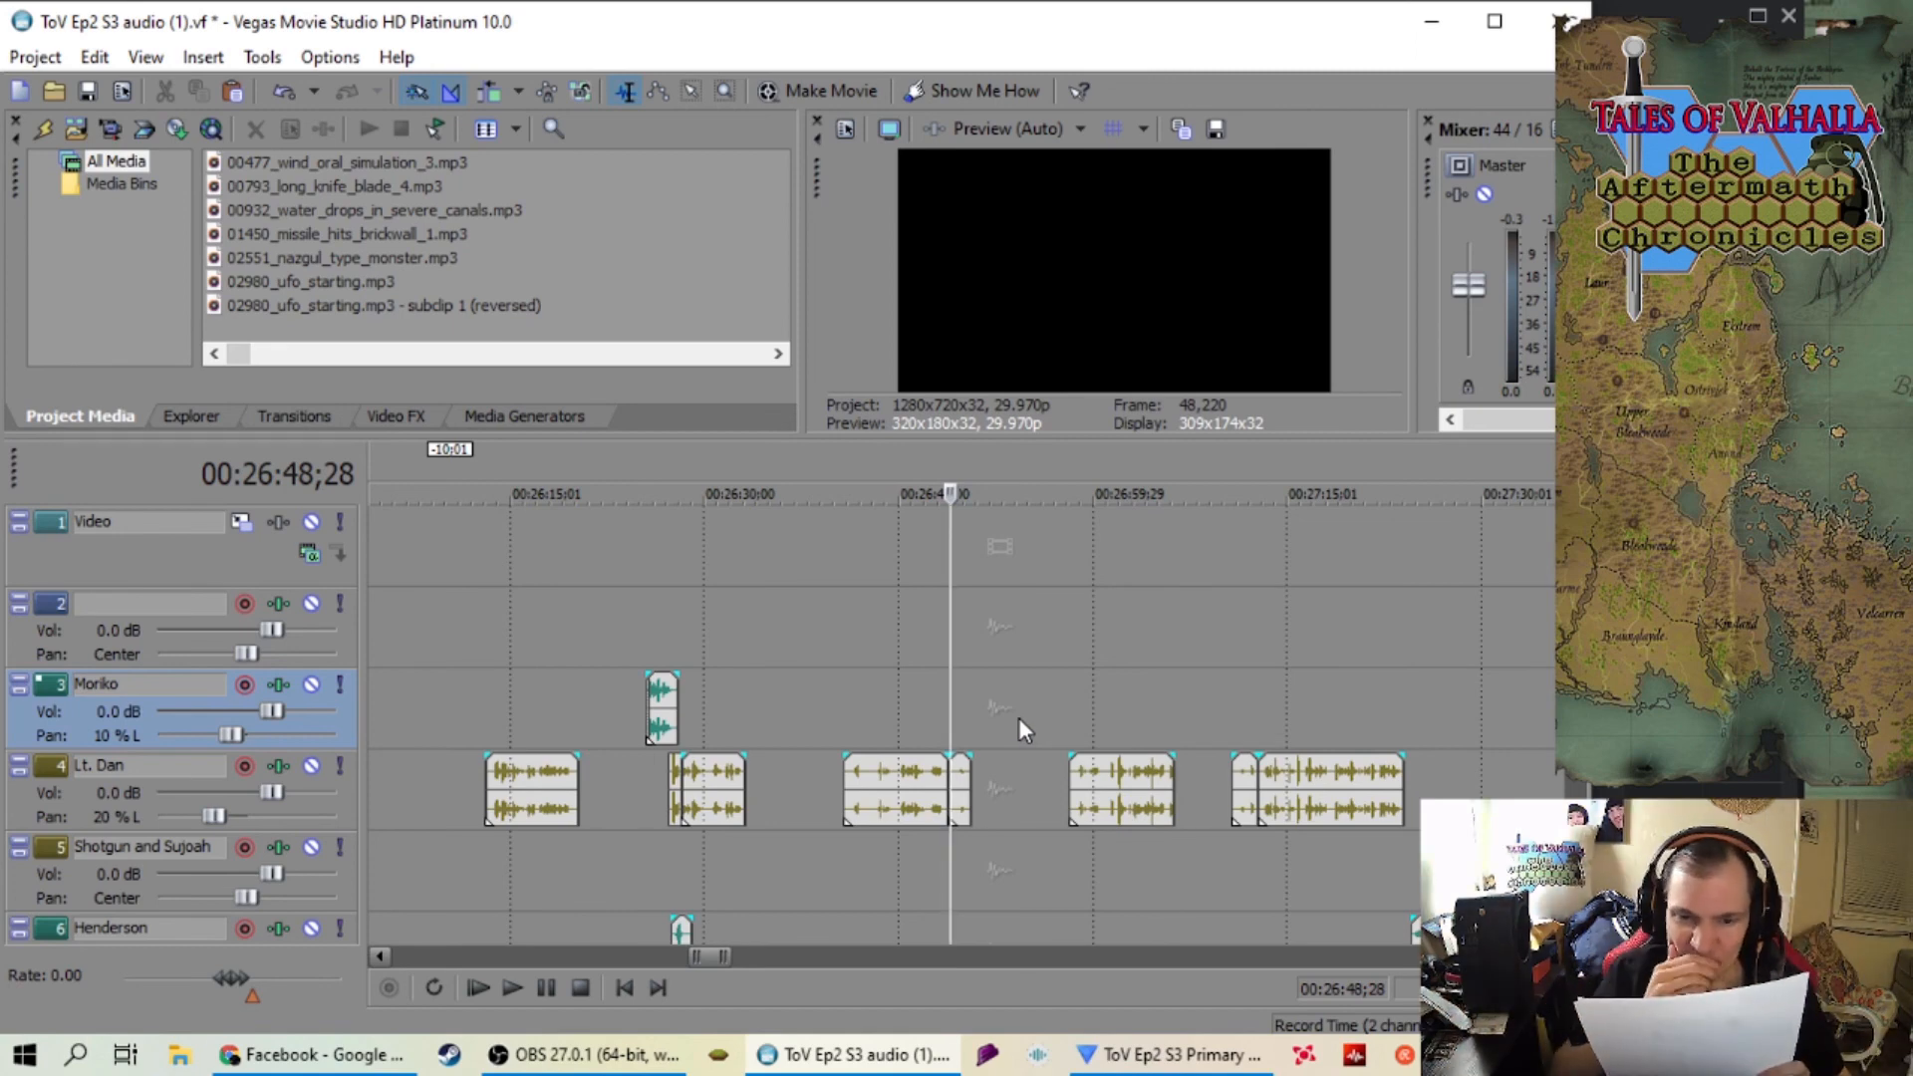
click(745, 706)
scroll(745, 708, up, 4)
click(834, 670)
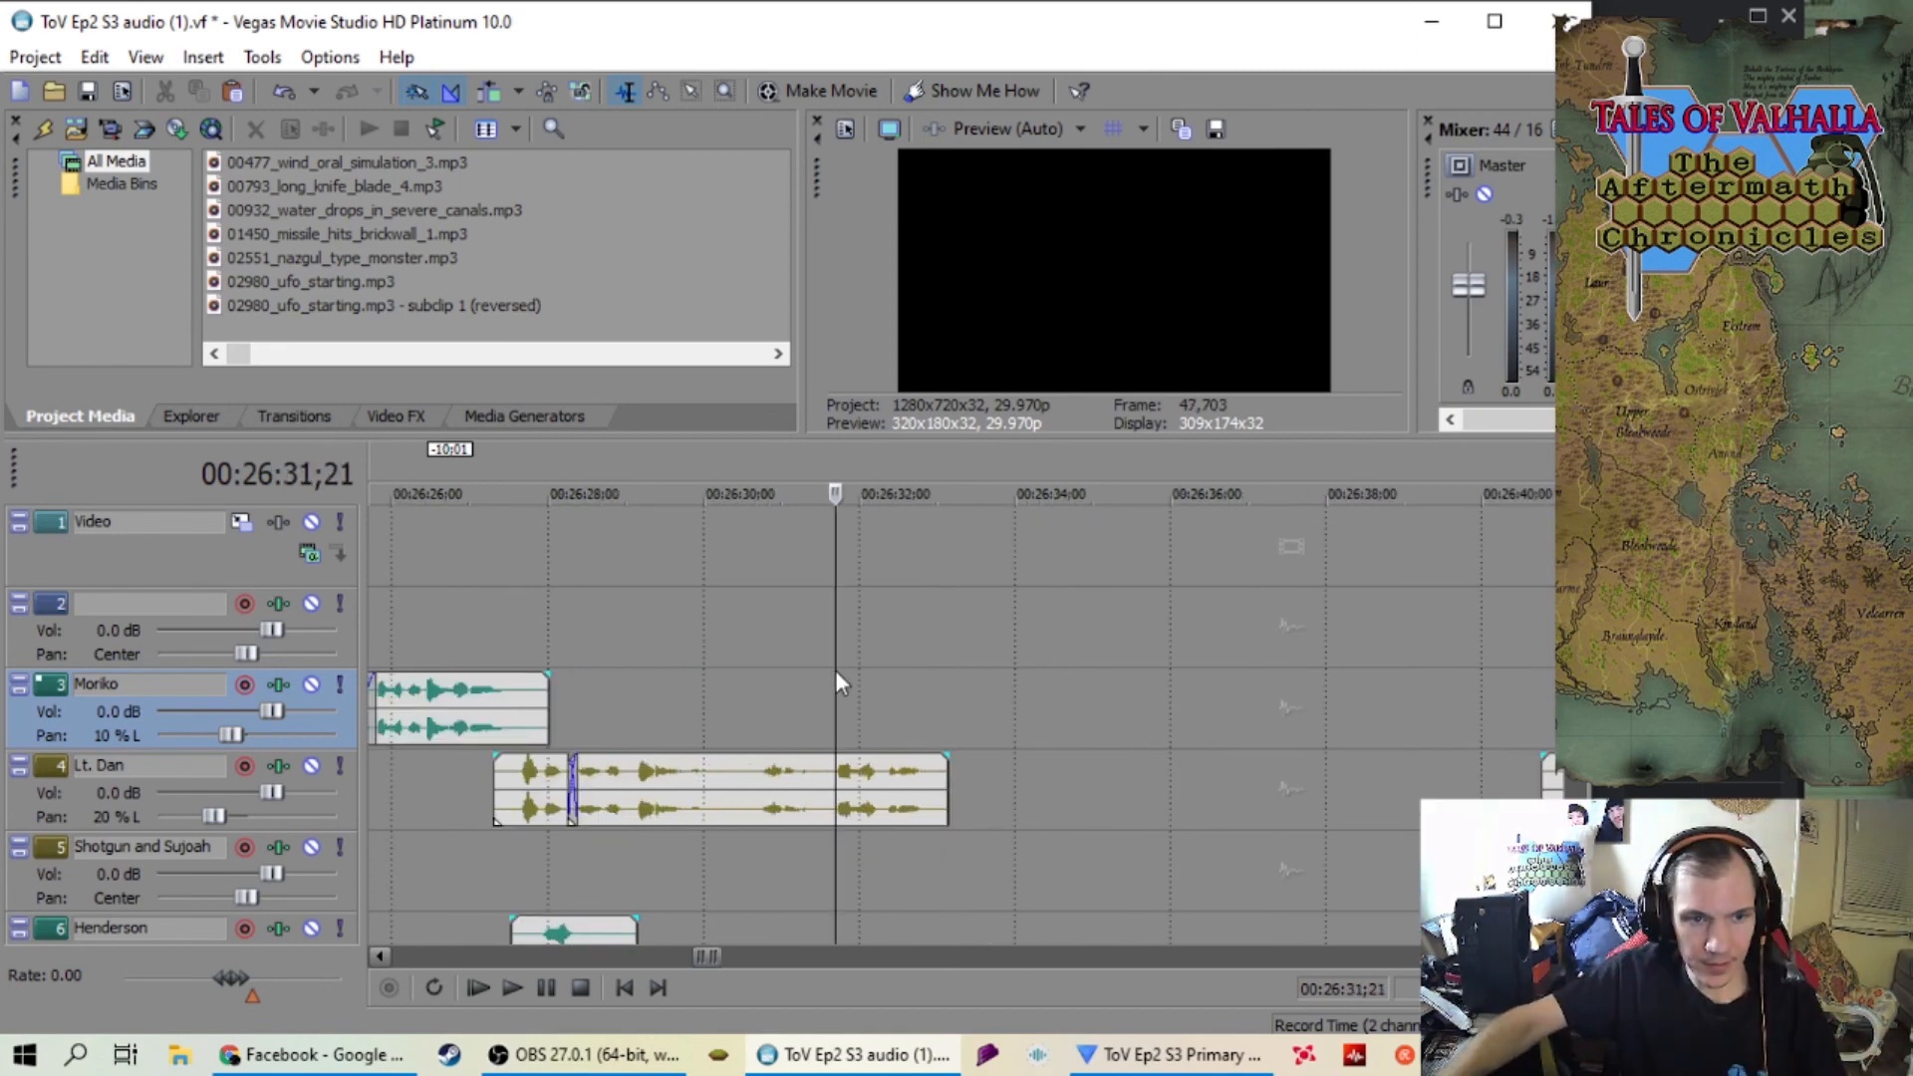
key(space)
scroll(836, 669, down, 3)
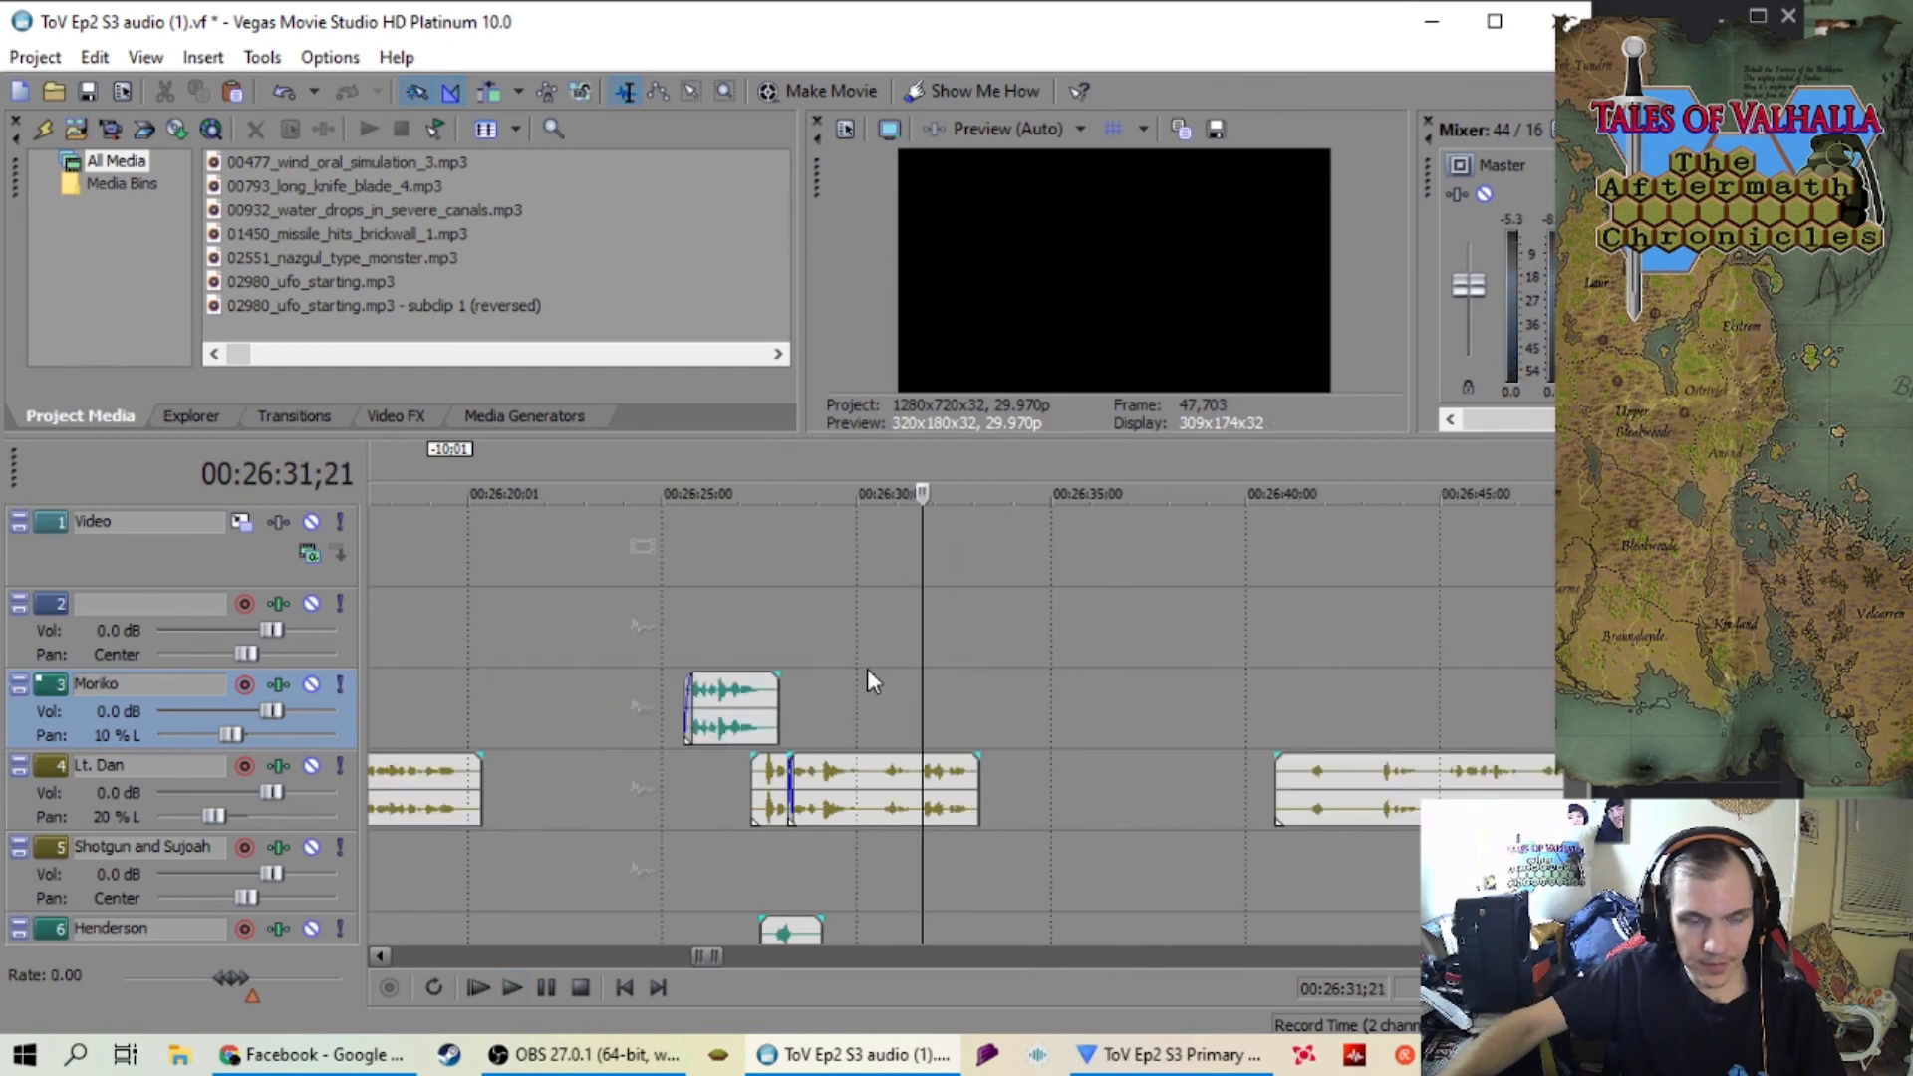
key(space)
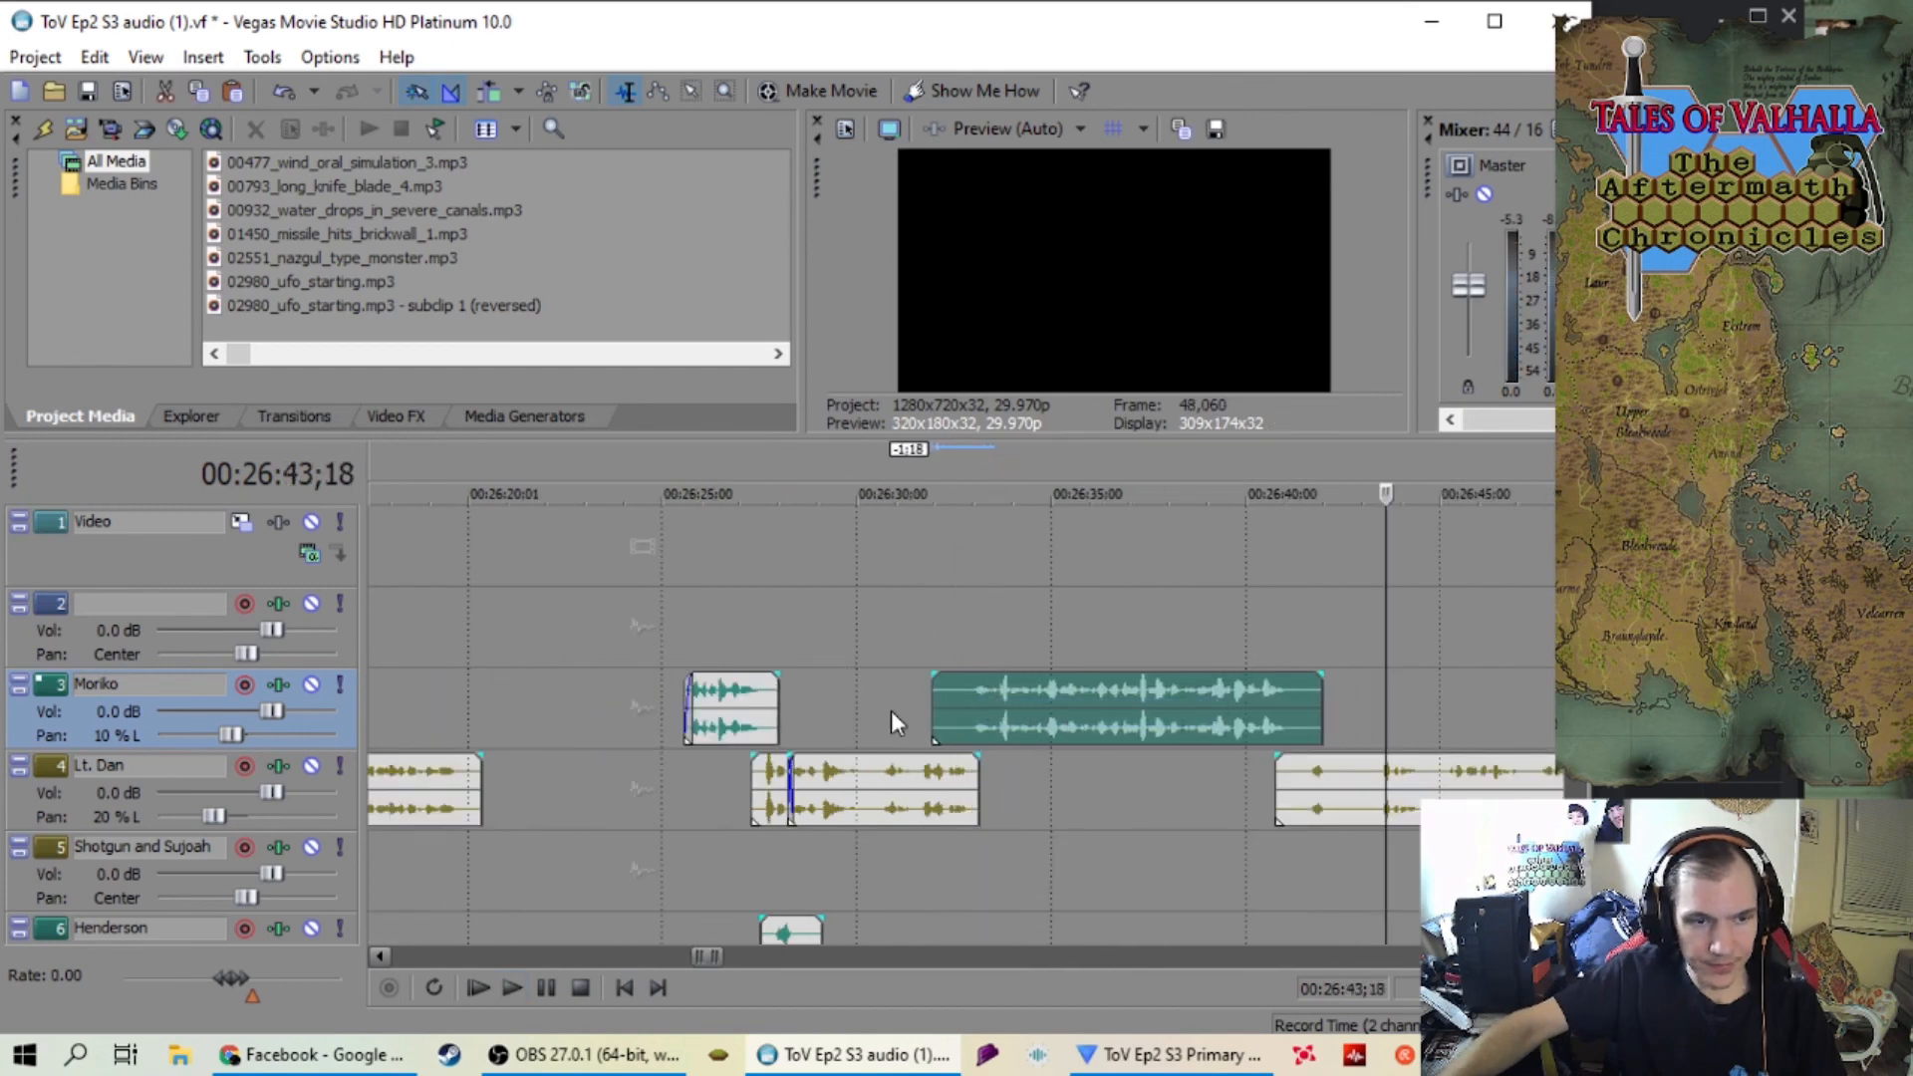
Play the scene from the preceding Moriko line through the pasted clip to check how the dialogue flows
click(690, 611)
scroll(730, 626, up, 4)
key(space)
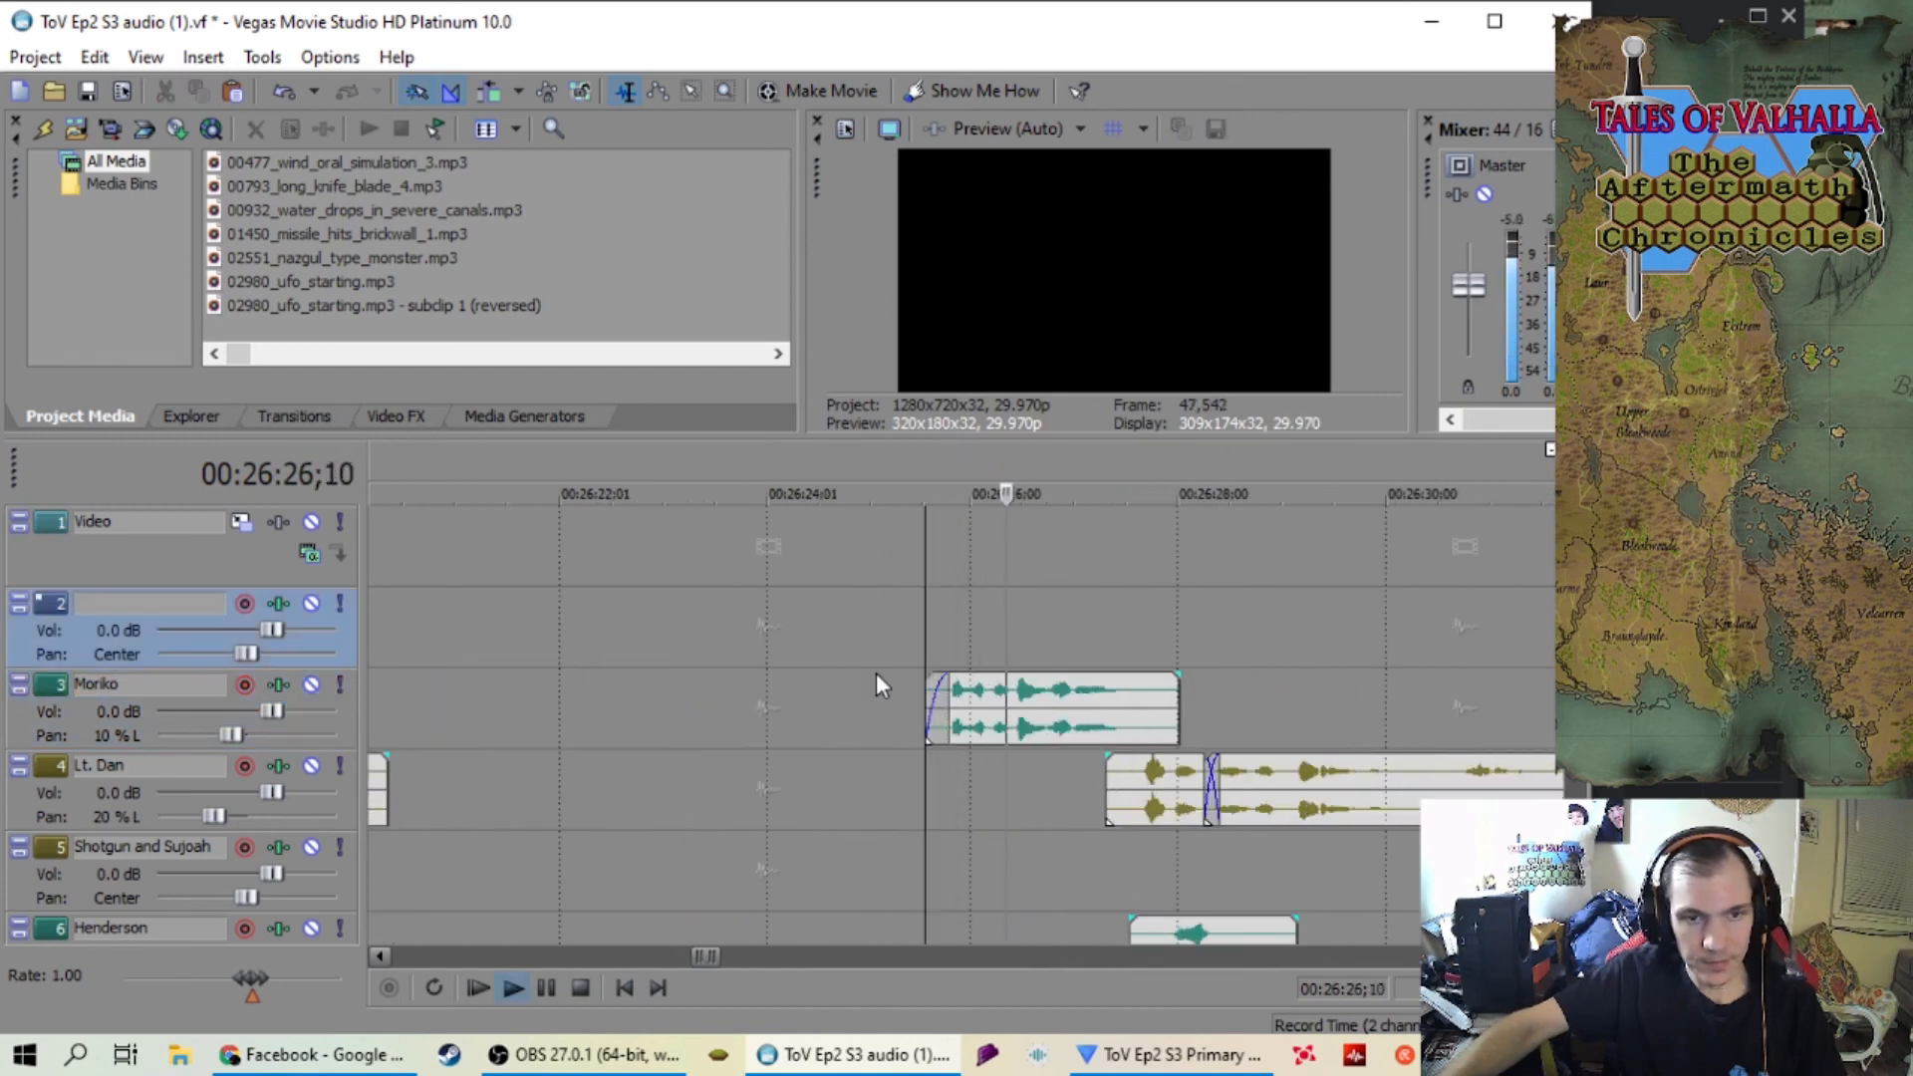
scroll(880, 677, down, 4)
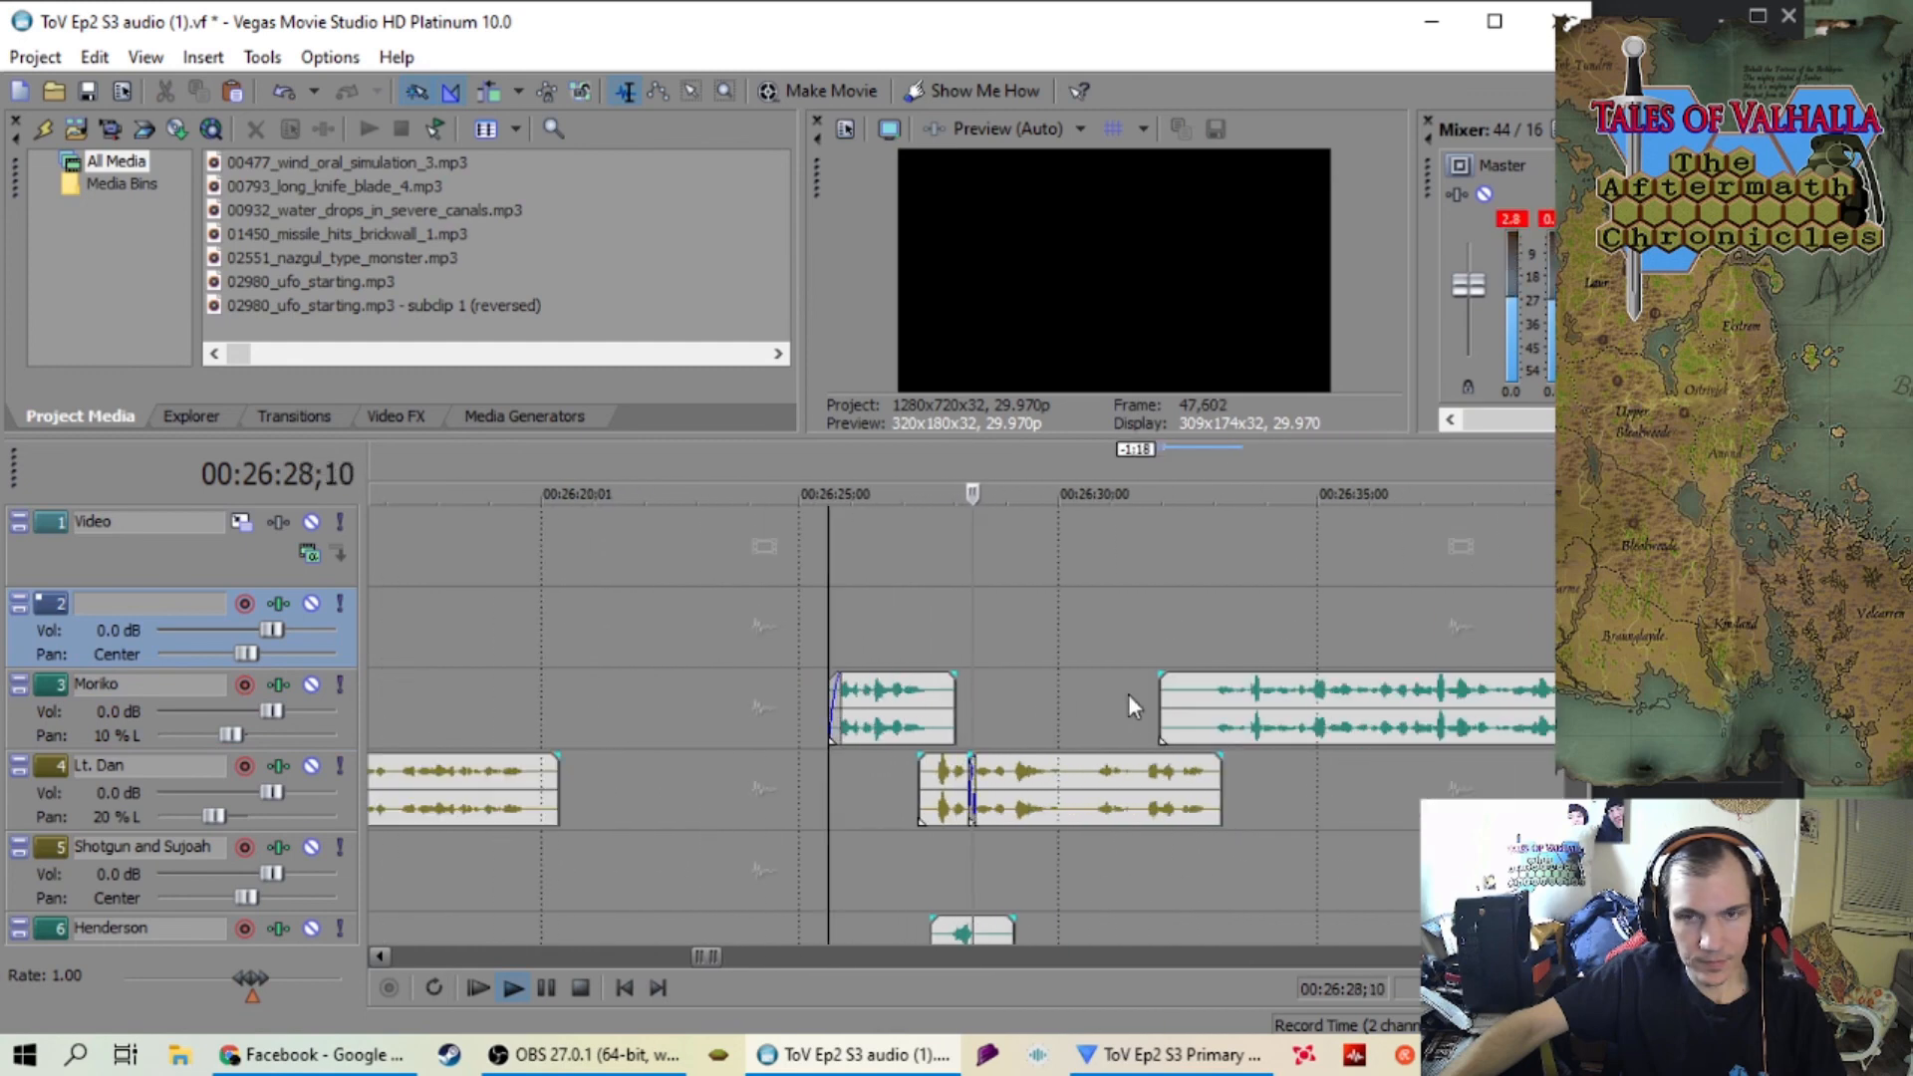
scroll(1241, 620, up, 3)
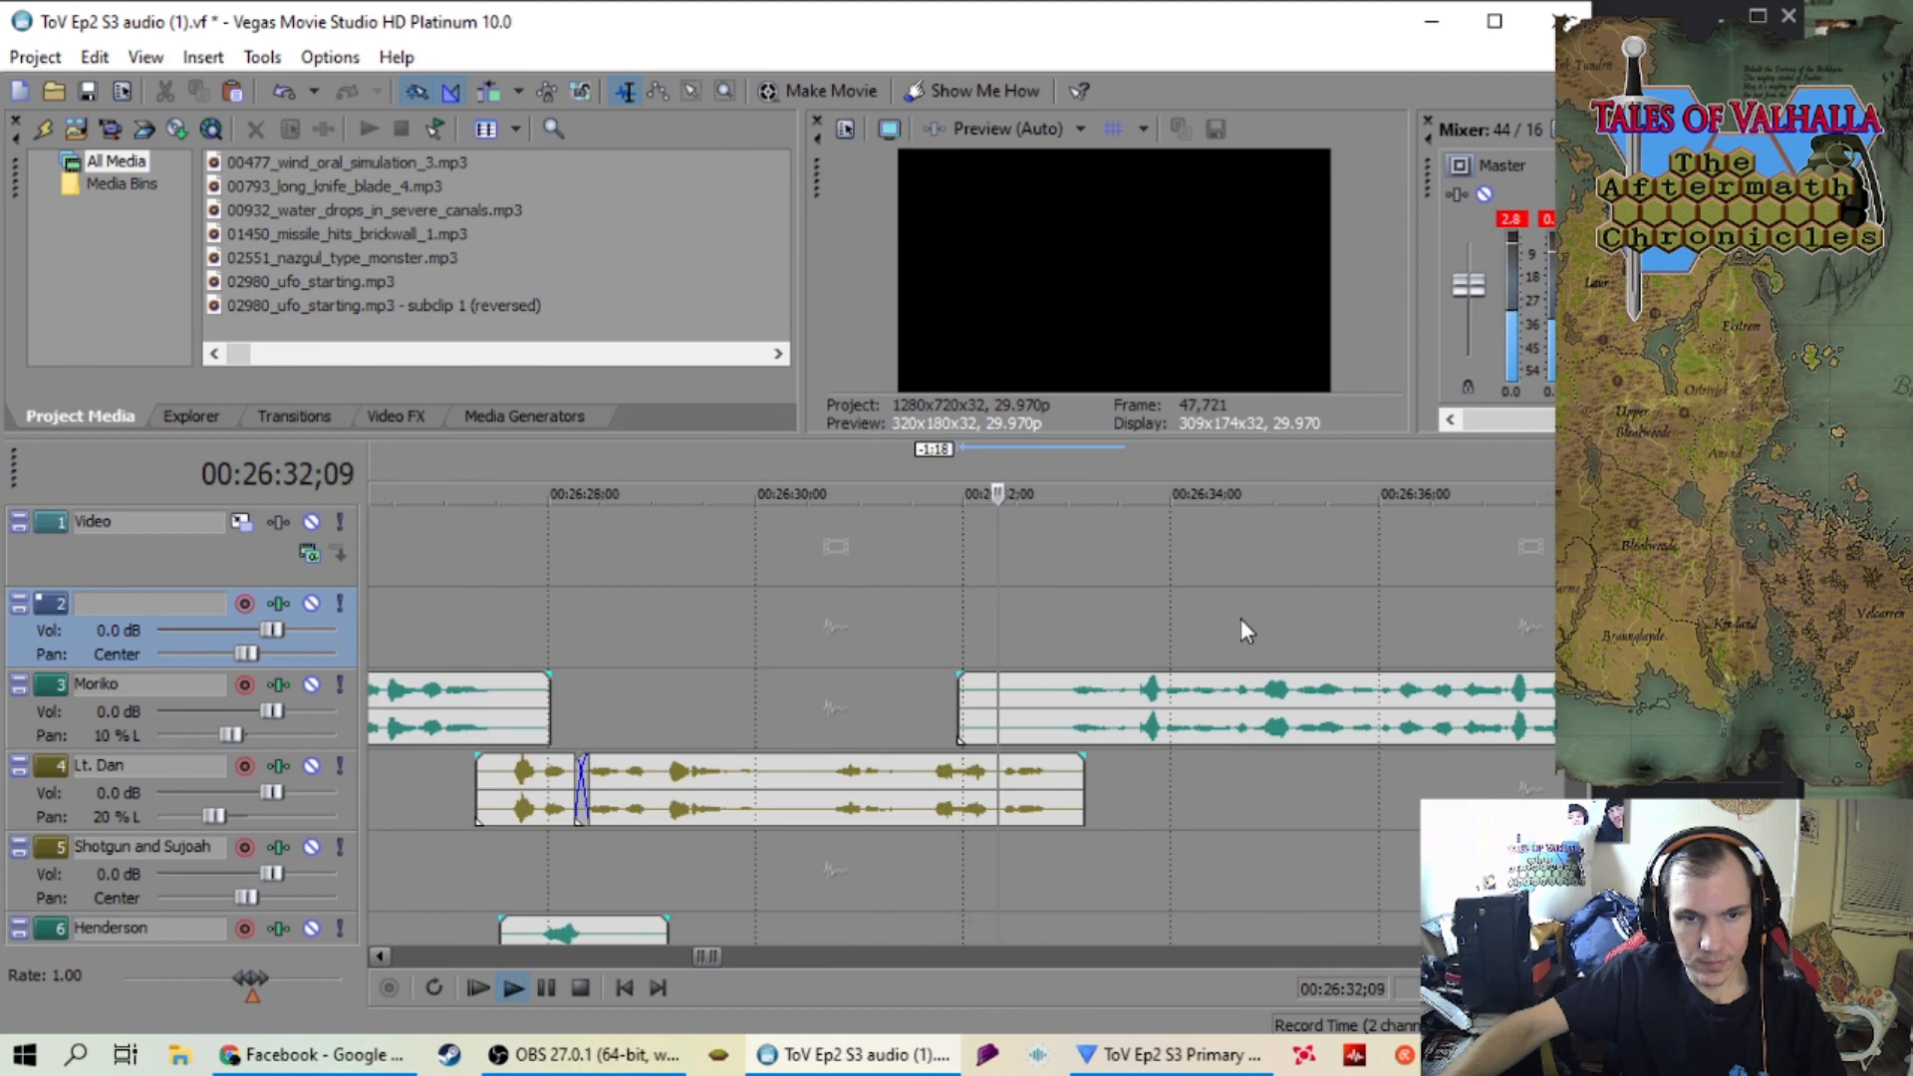
scroll(1240, 618, down, 3)
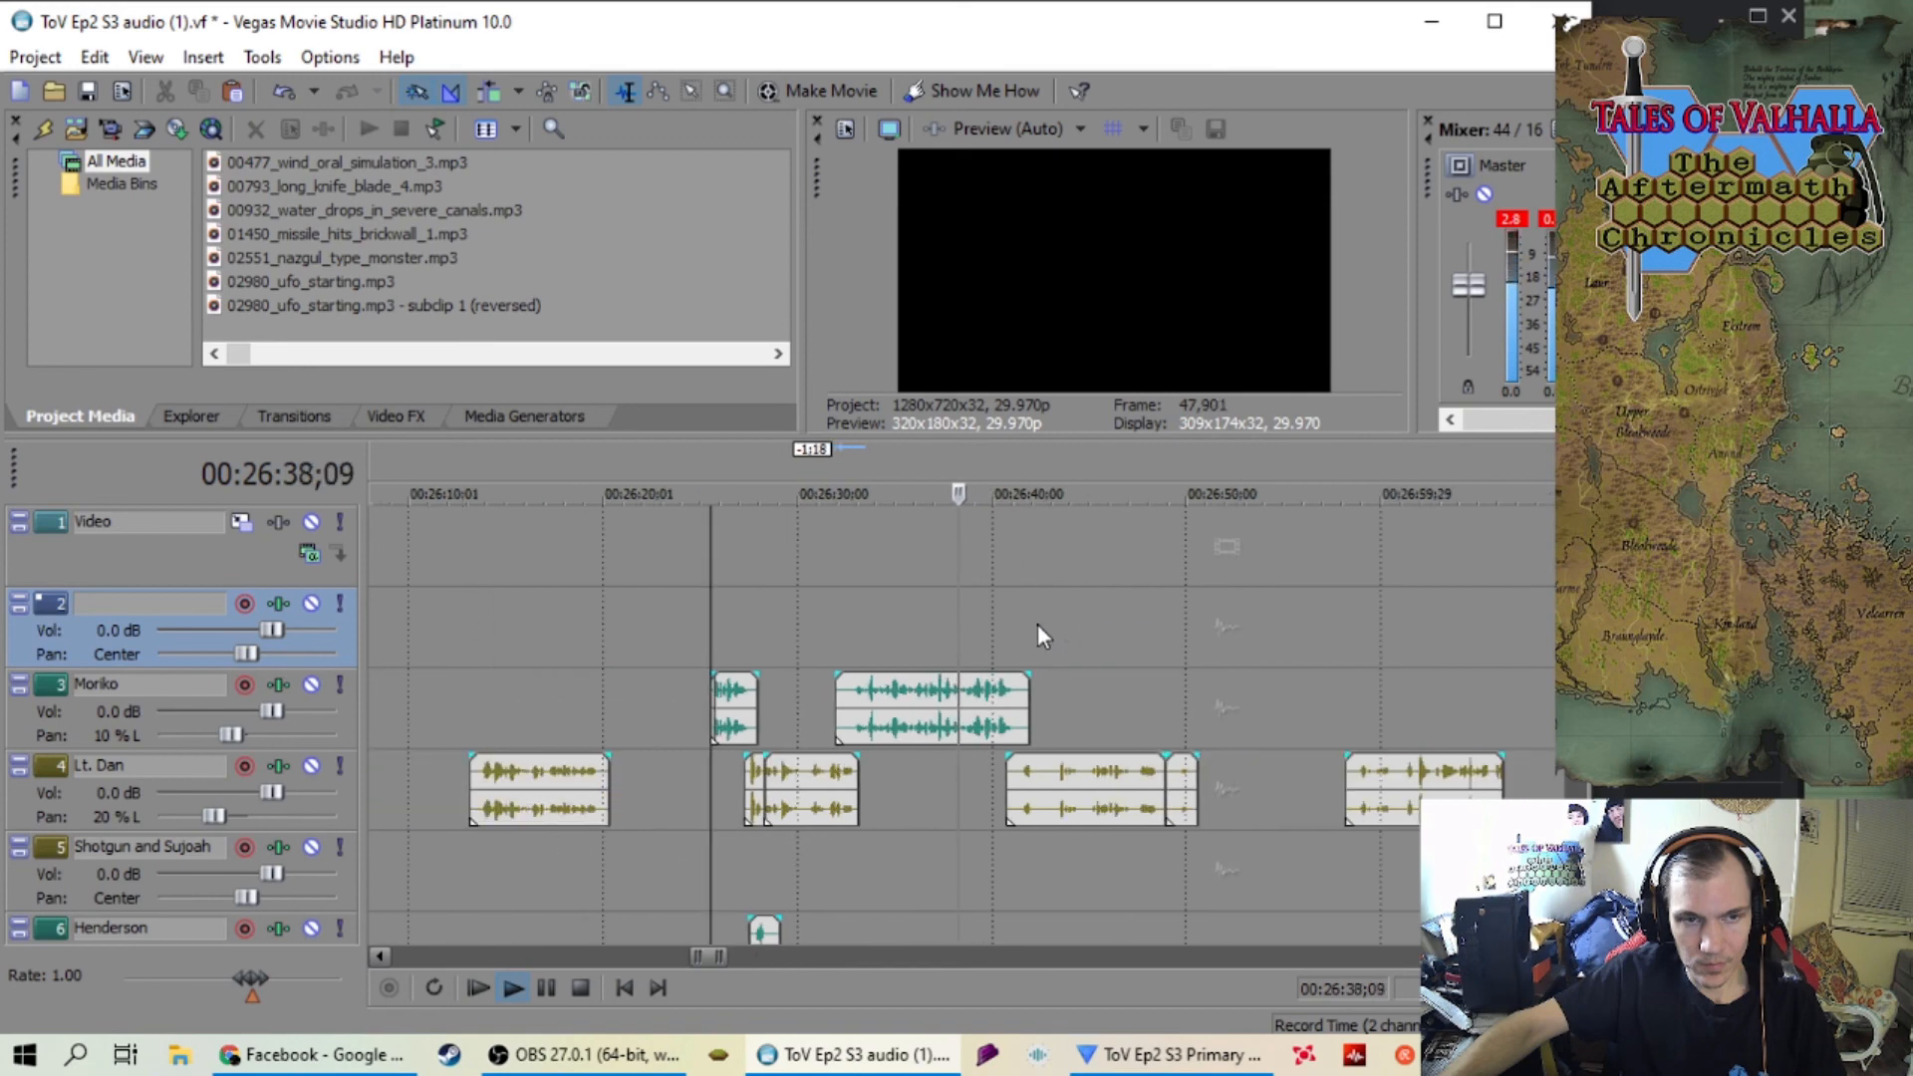
scroll(1039, 627, up, 1)
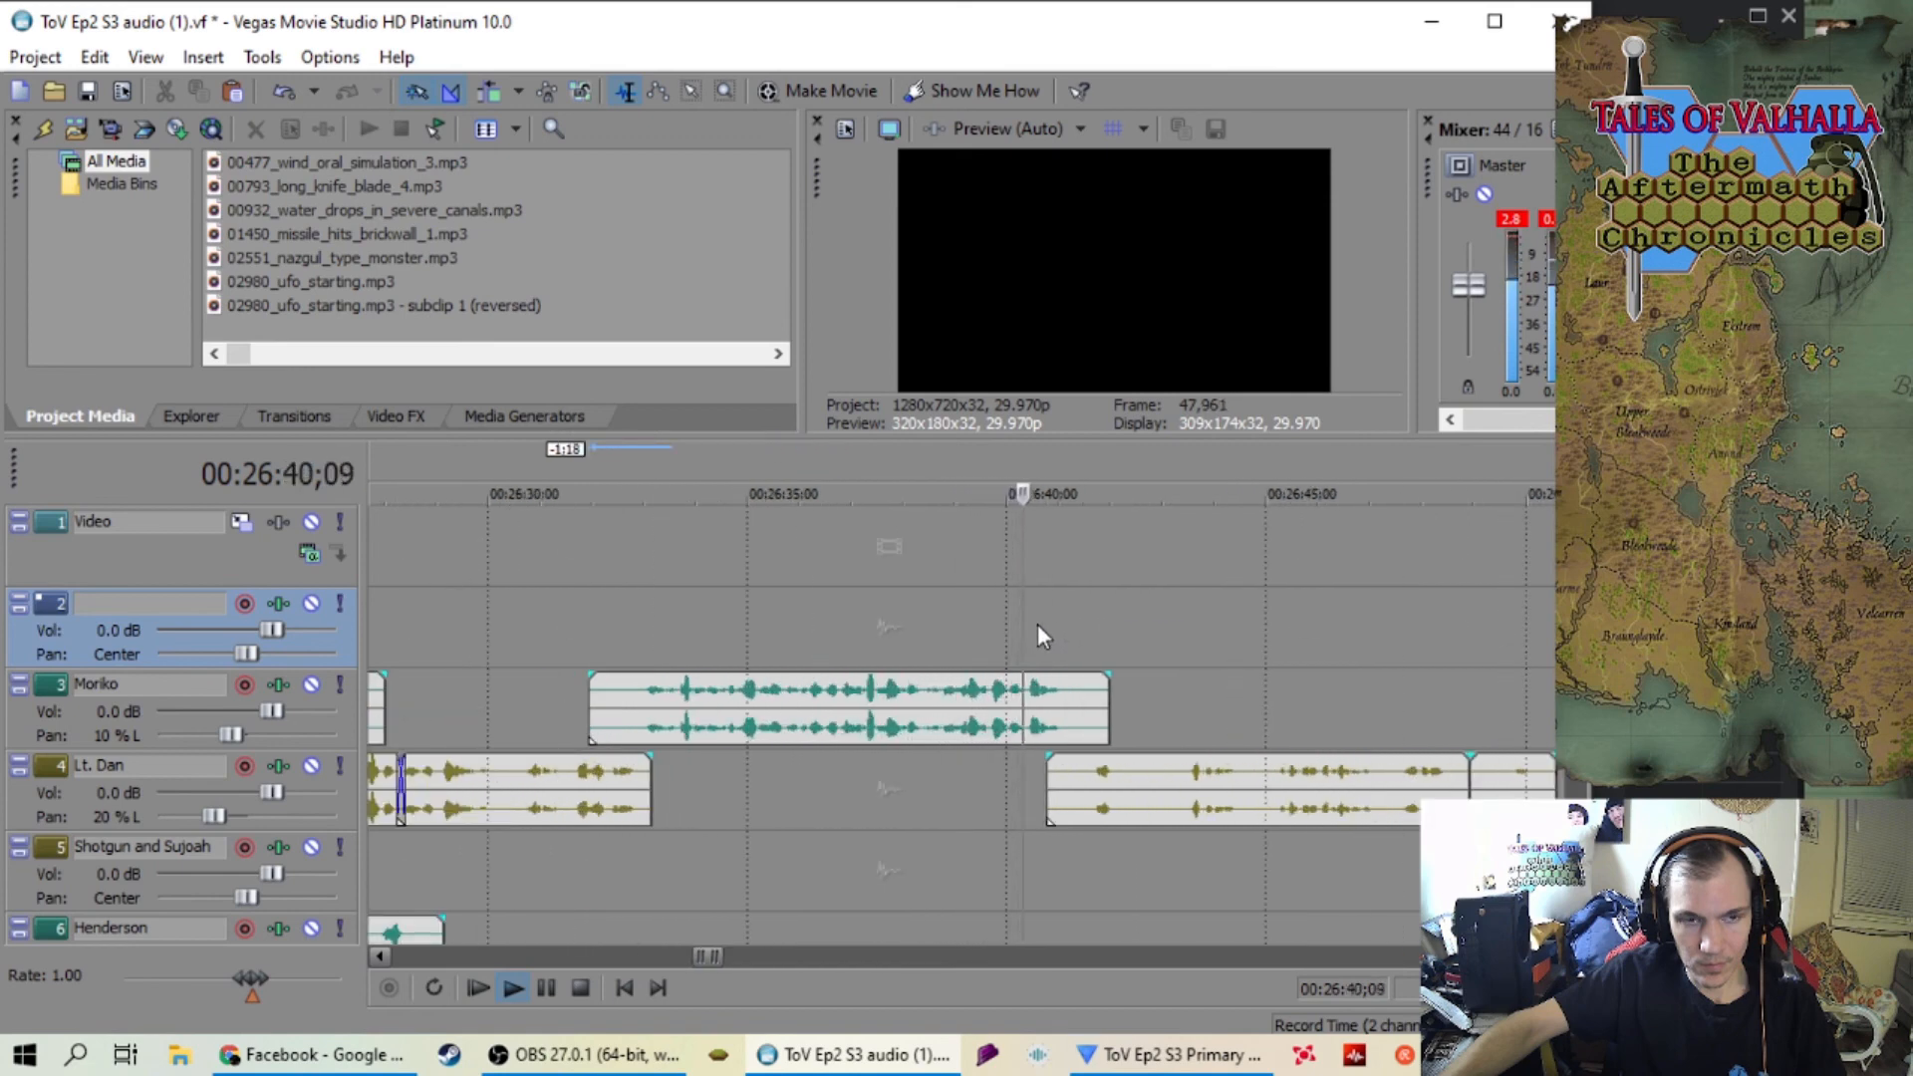
scroll(1038, 622, down, 3)
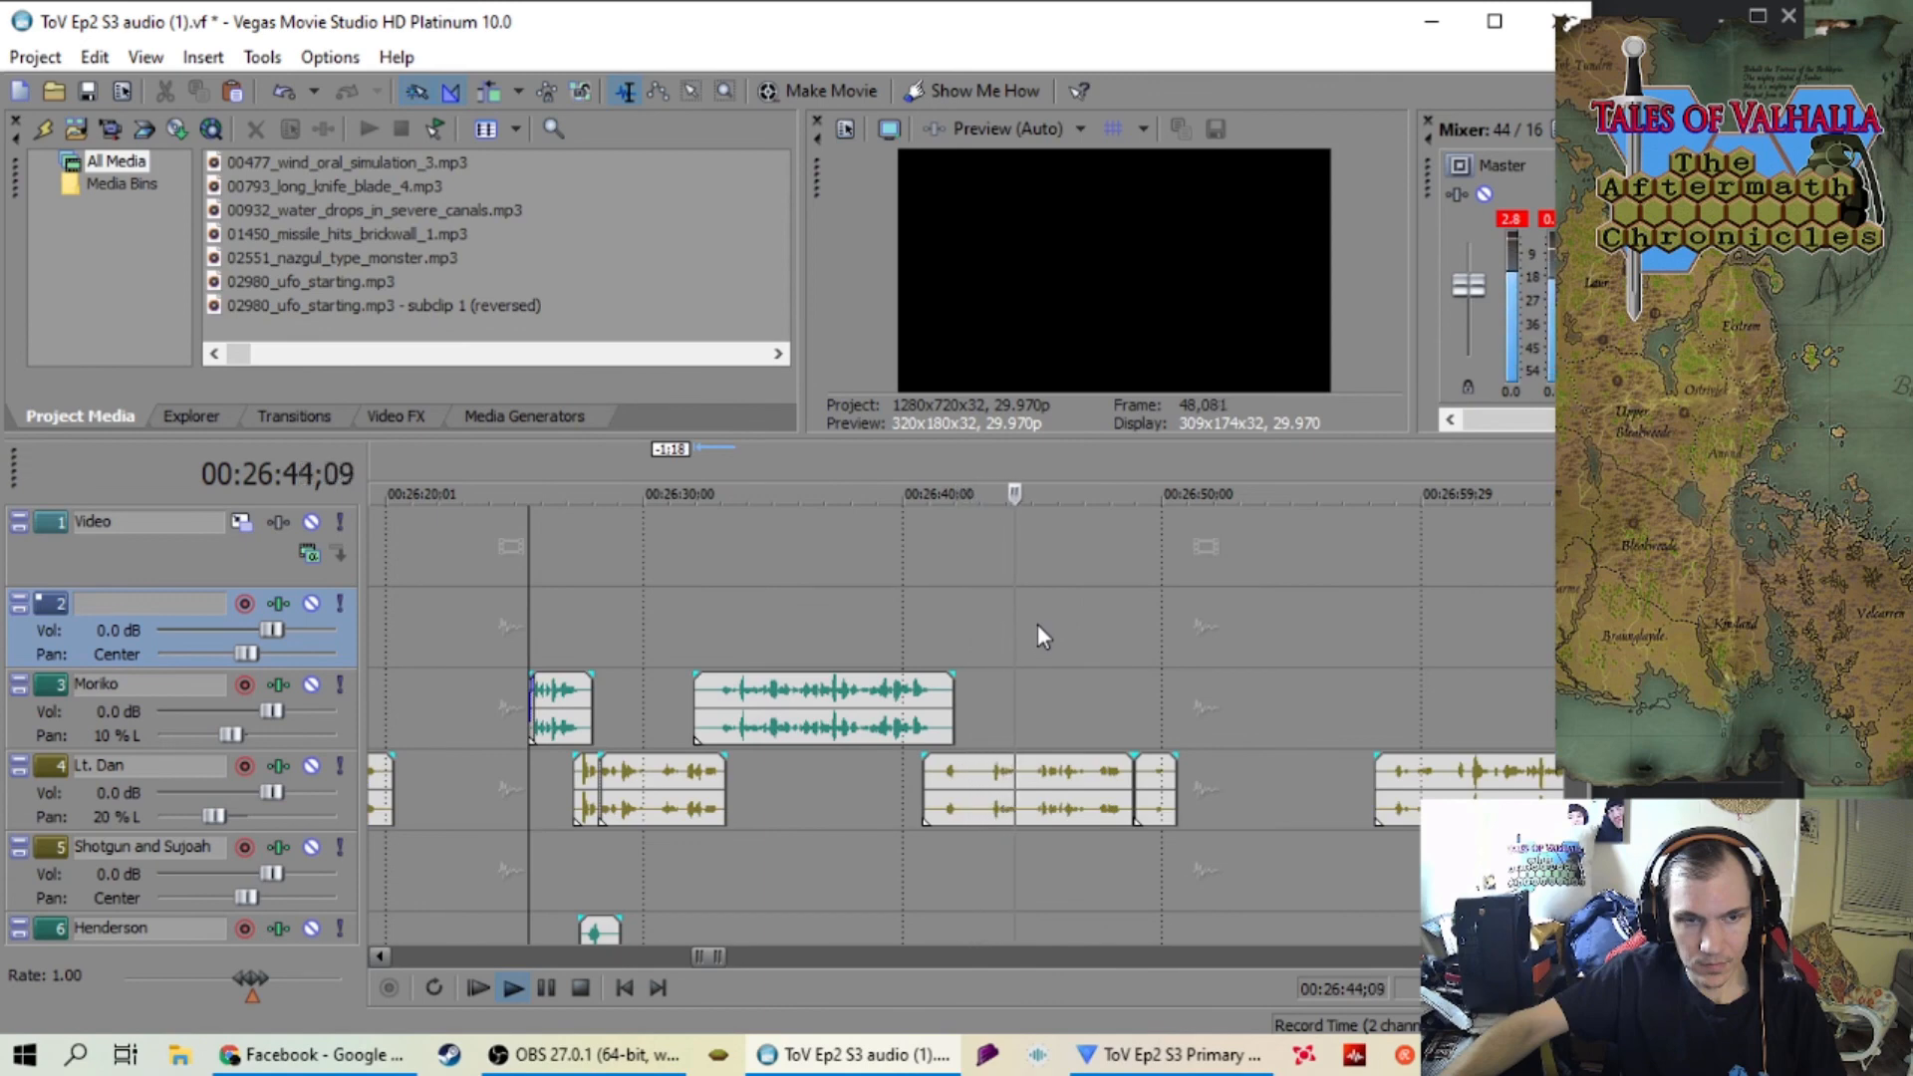
key(space)
Replay the overlap with Lt. Dan's line and move the pasted Moriko clip 10 frames later, to start at 00:26:32;09
click(718, 639)
scroll(849, 625, up, 5)
click(851, 626)
scroll(874, 648, down, 3)
key(space)
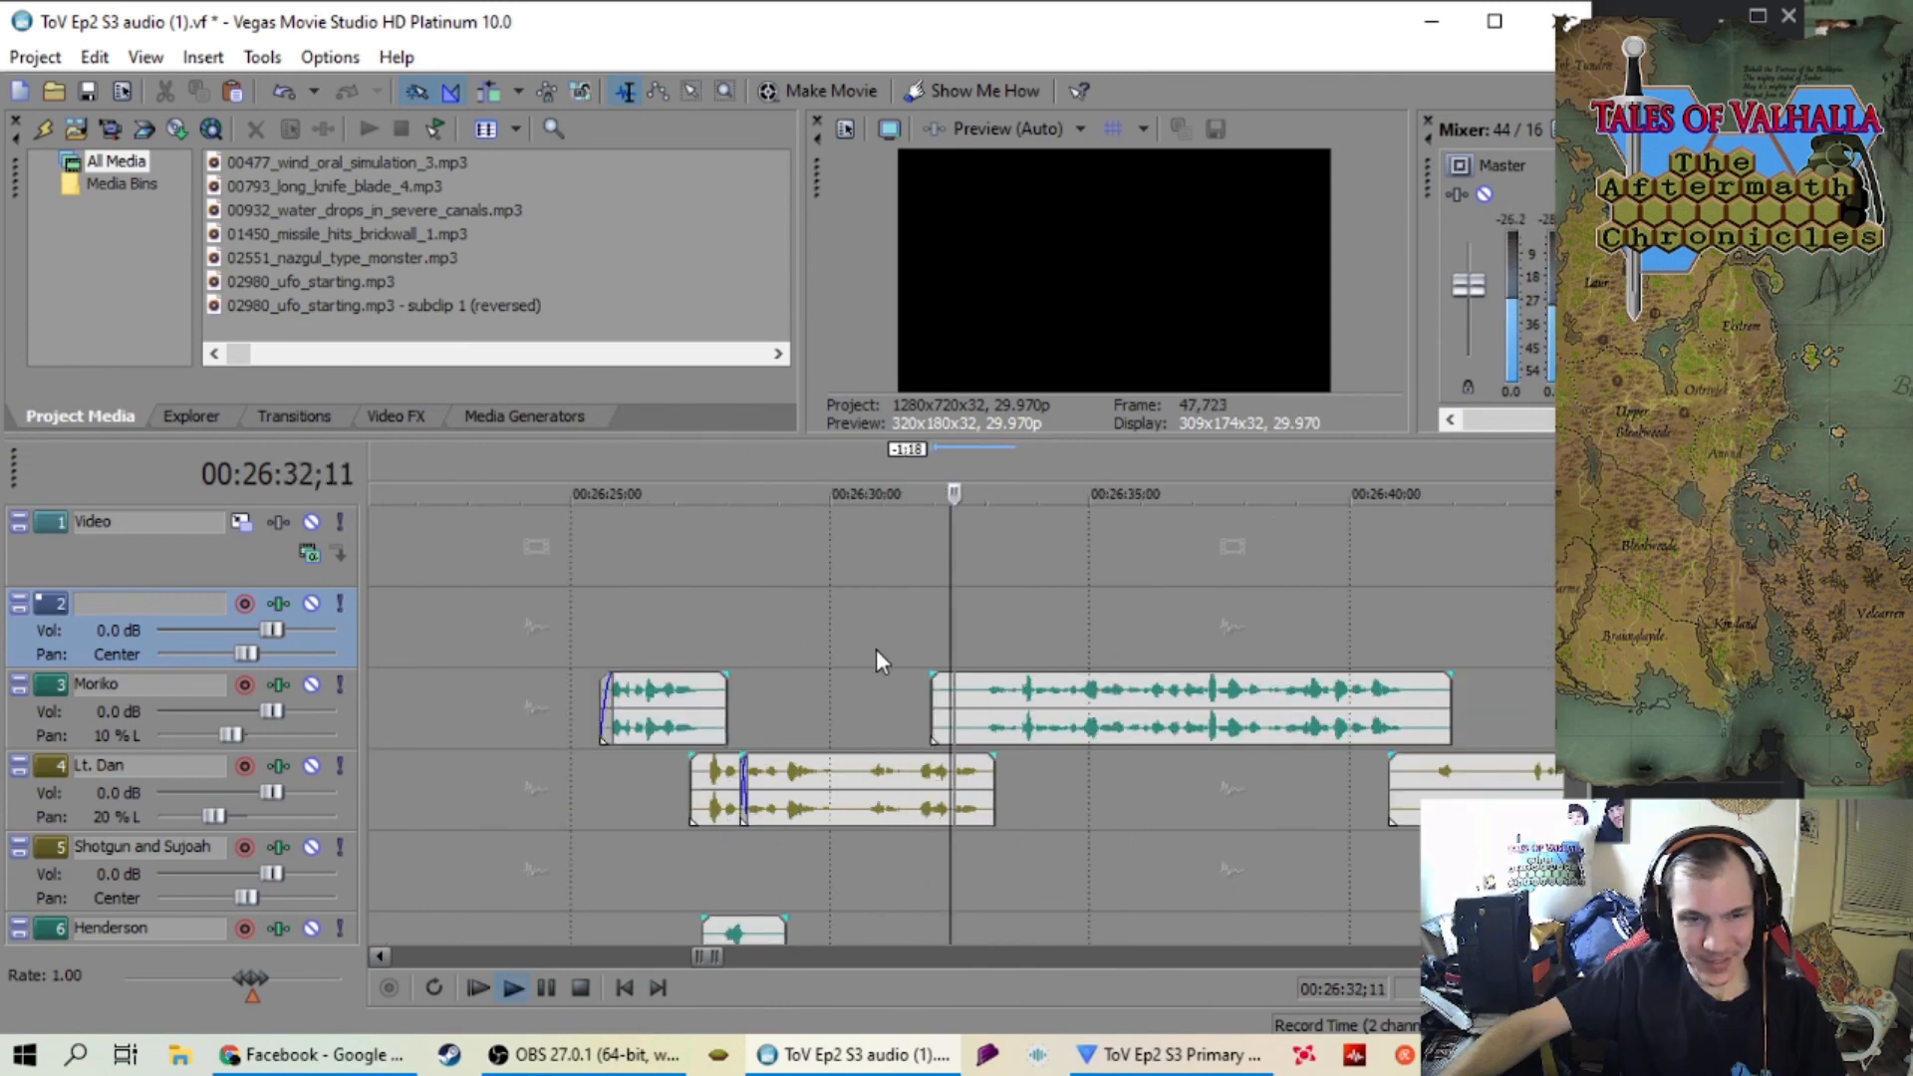
scroll(877, 650, up, 2)
scroll(878, 659, down, 2)
key(space)
click(1024, 702)
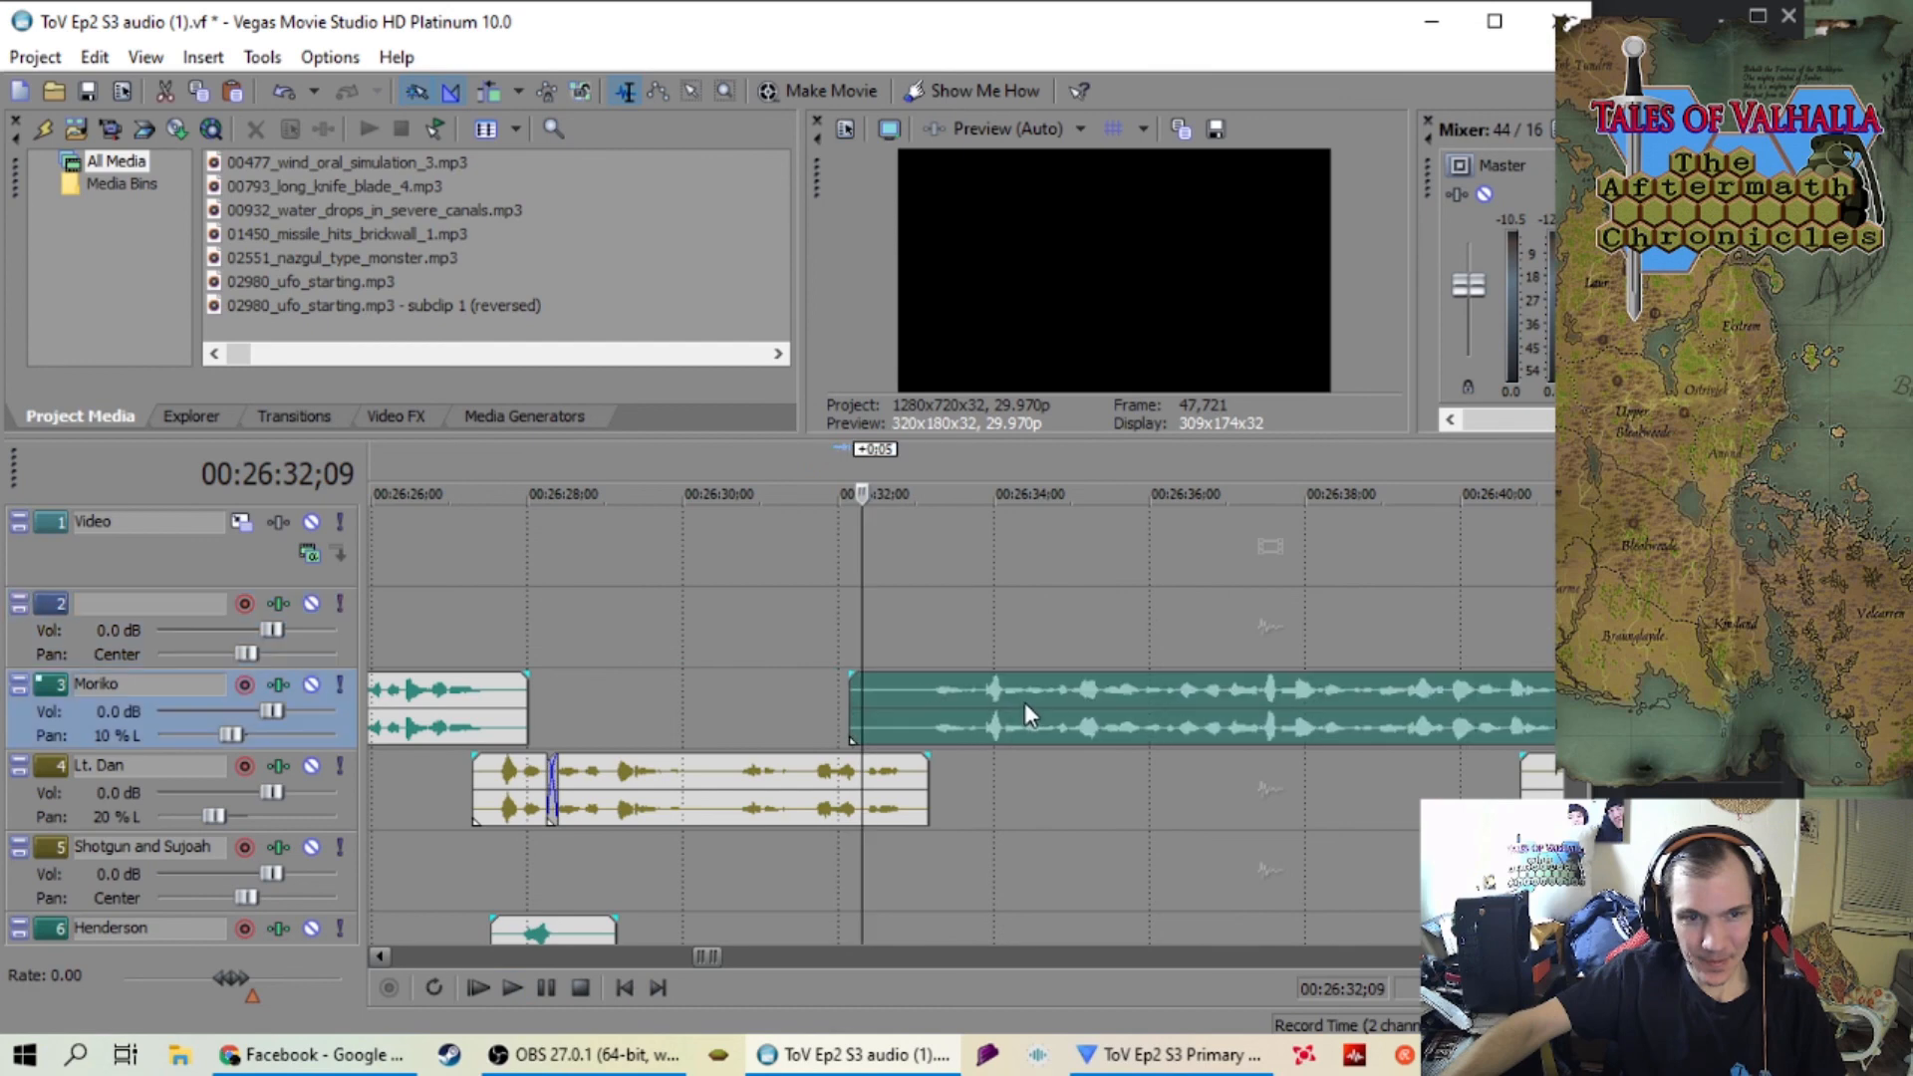
key(space)
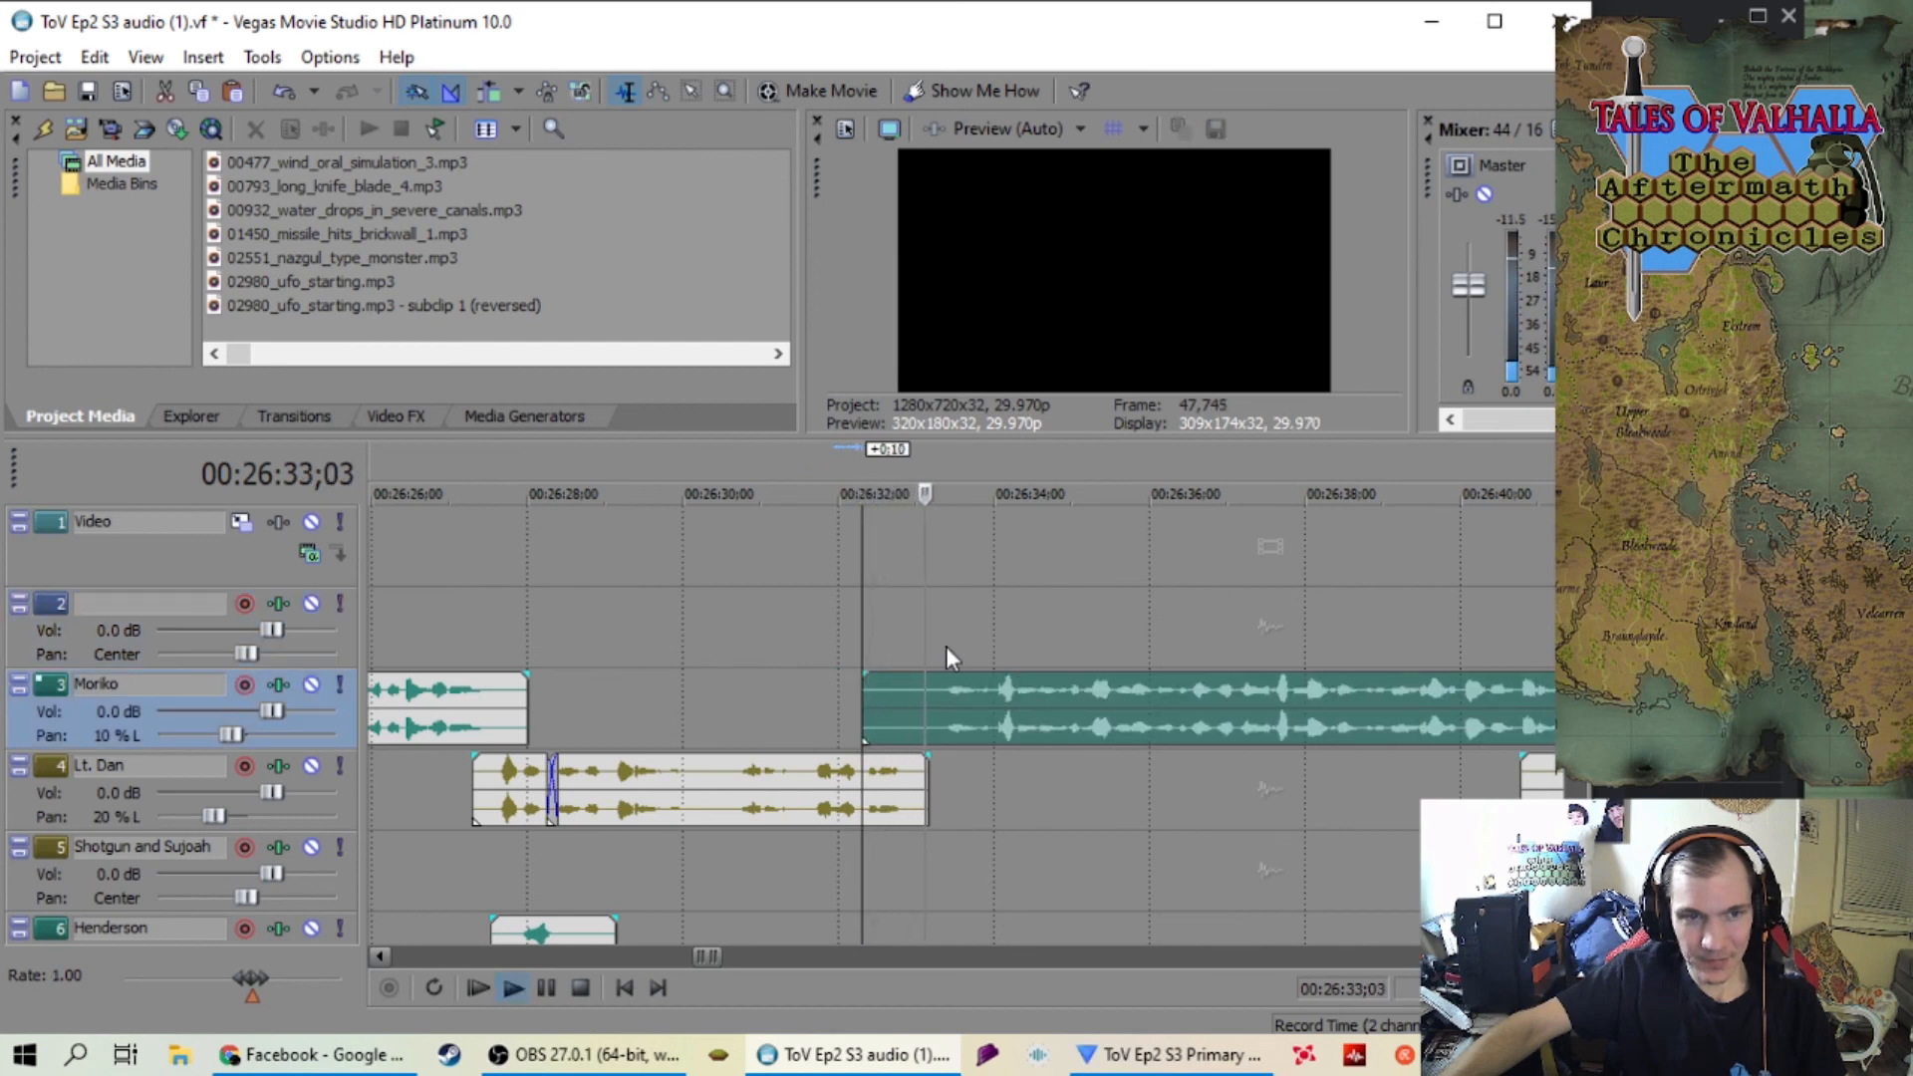
scroll(947, 645, up, 2)
scroll(946, 645, down, 3)
key(space)
Move the pasted Moriko clip 19 frames earlier, to start at about 00:26:31;20, and replay the overlap
drag(1015, 714, 989, 719)
scroll(890, 647, up, 2)
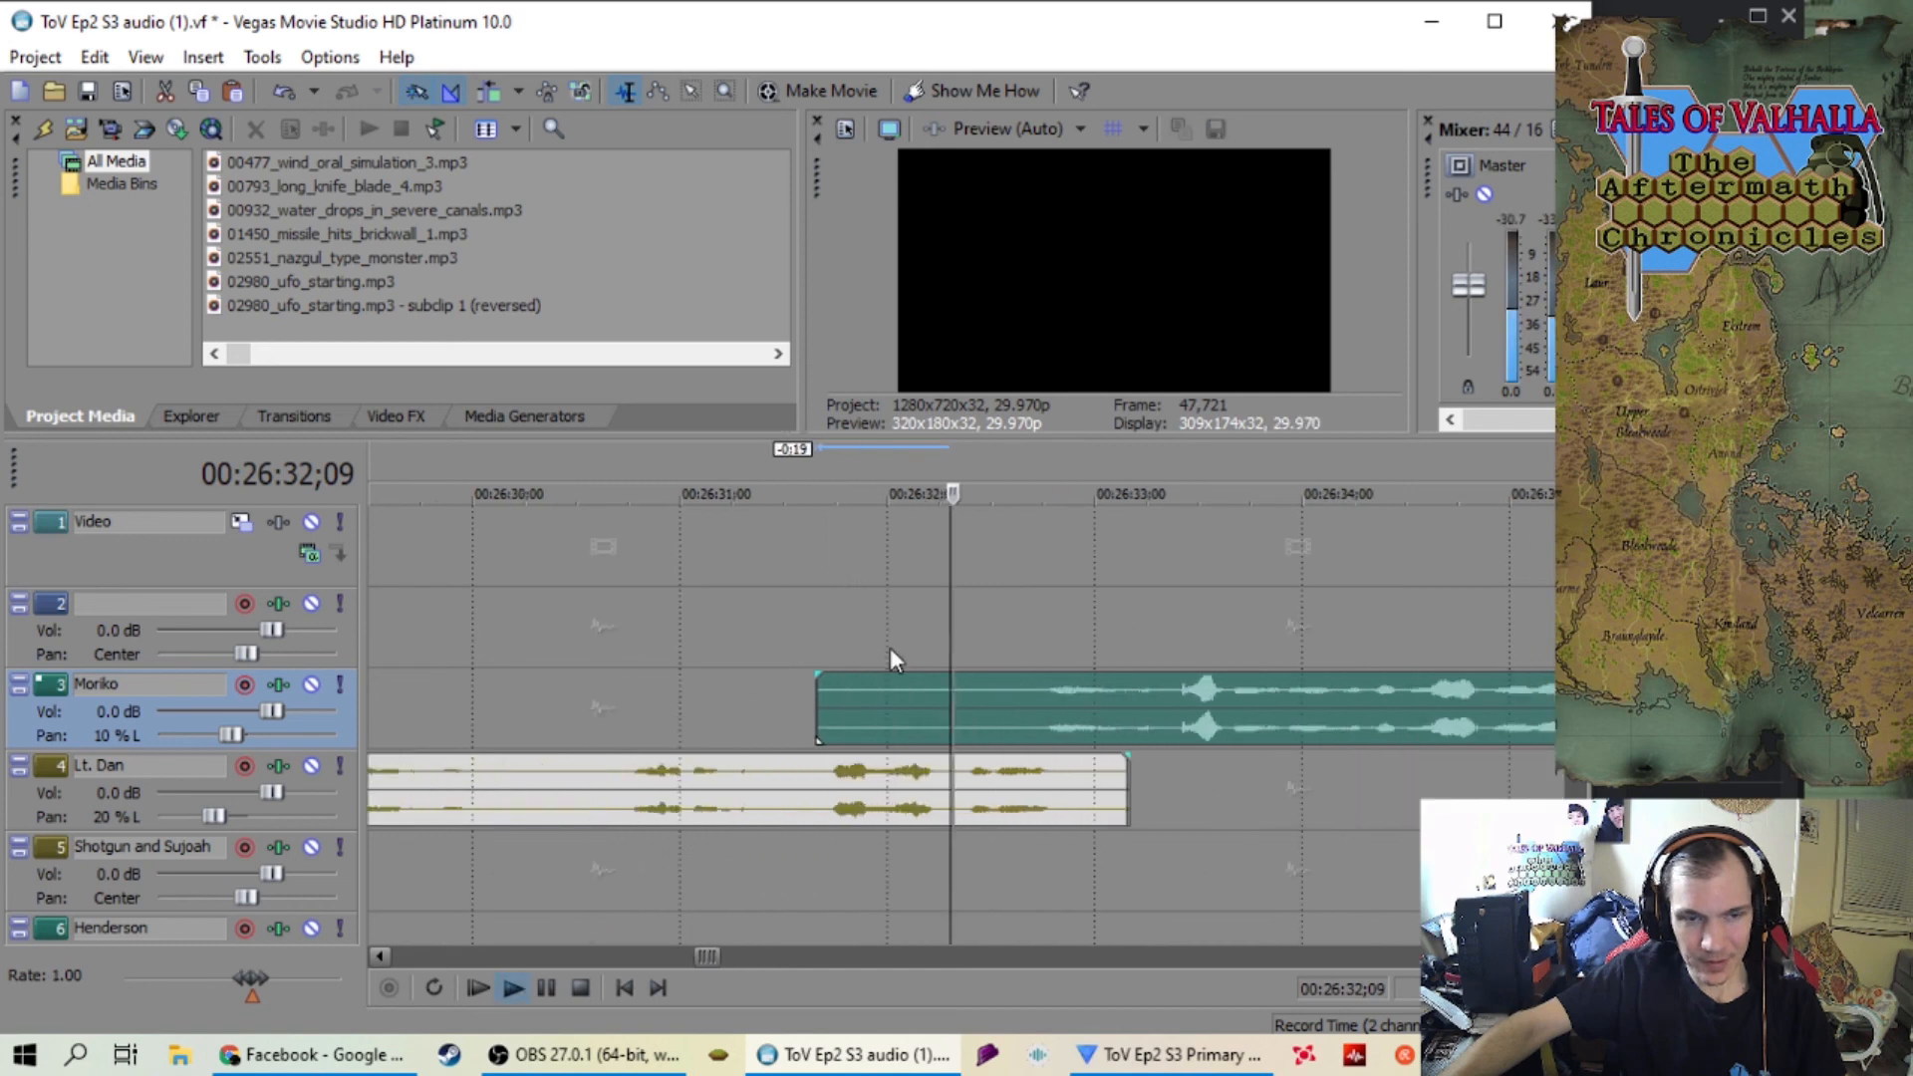
key(space)
scroll(889, 647, down, 2)
key(space)
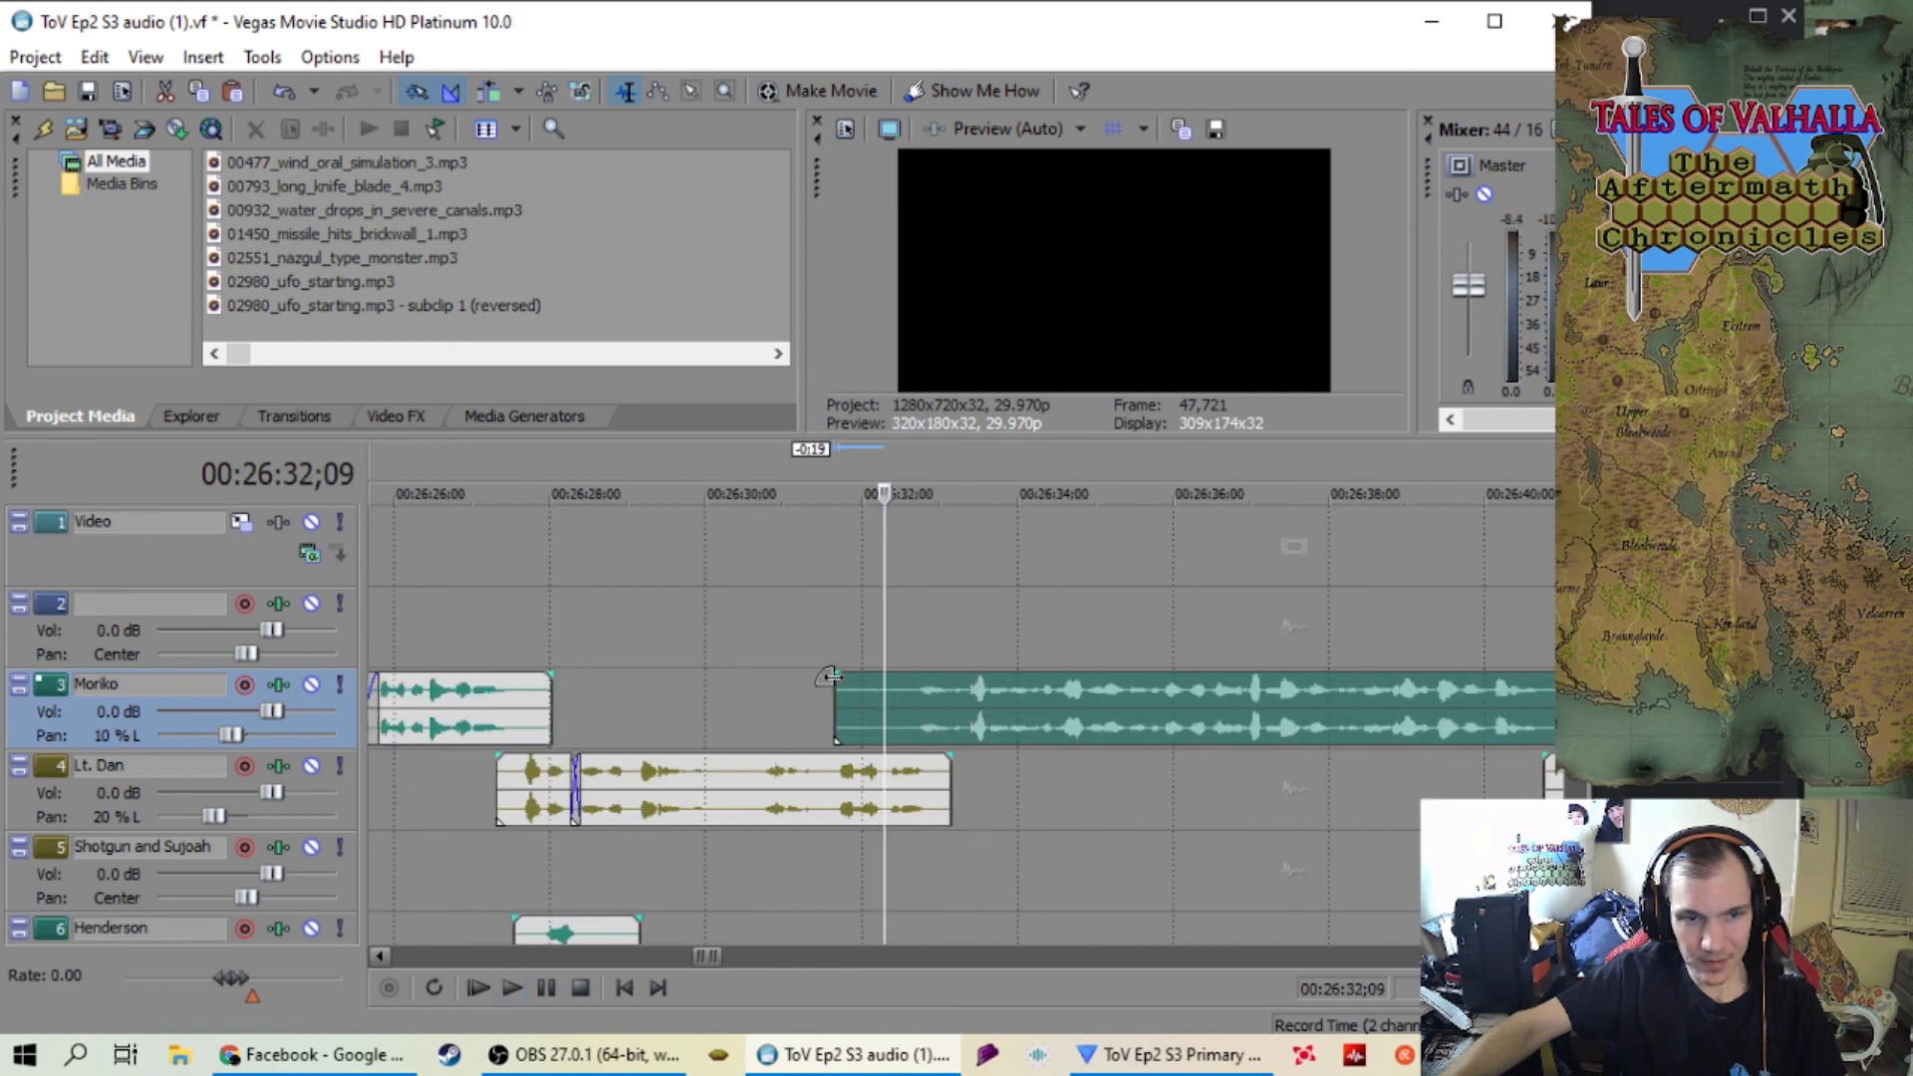
Trim about 28 frames off the start of the pasted Moriko clip and give it a short fade-in with a slow-start curve
drag(830, 676, 949, 675)
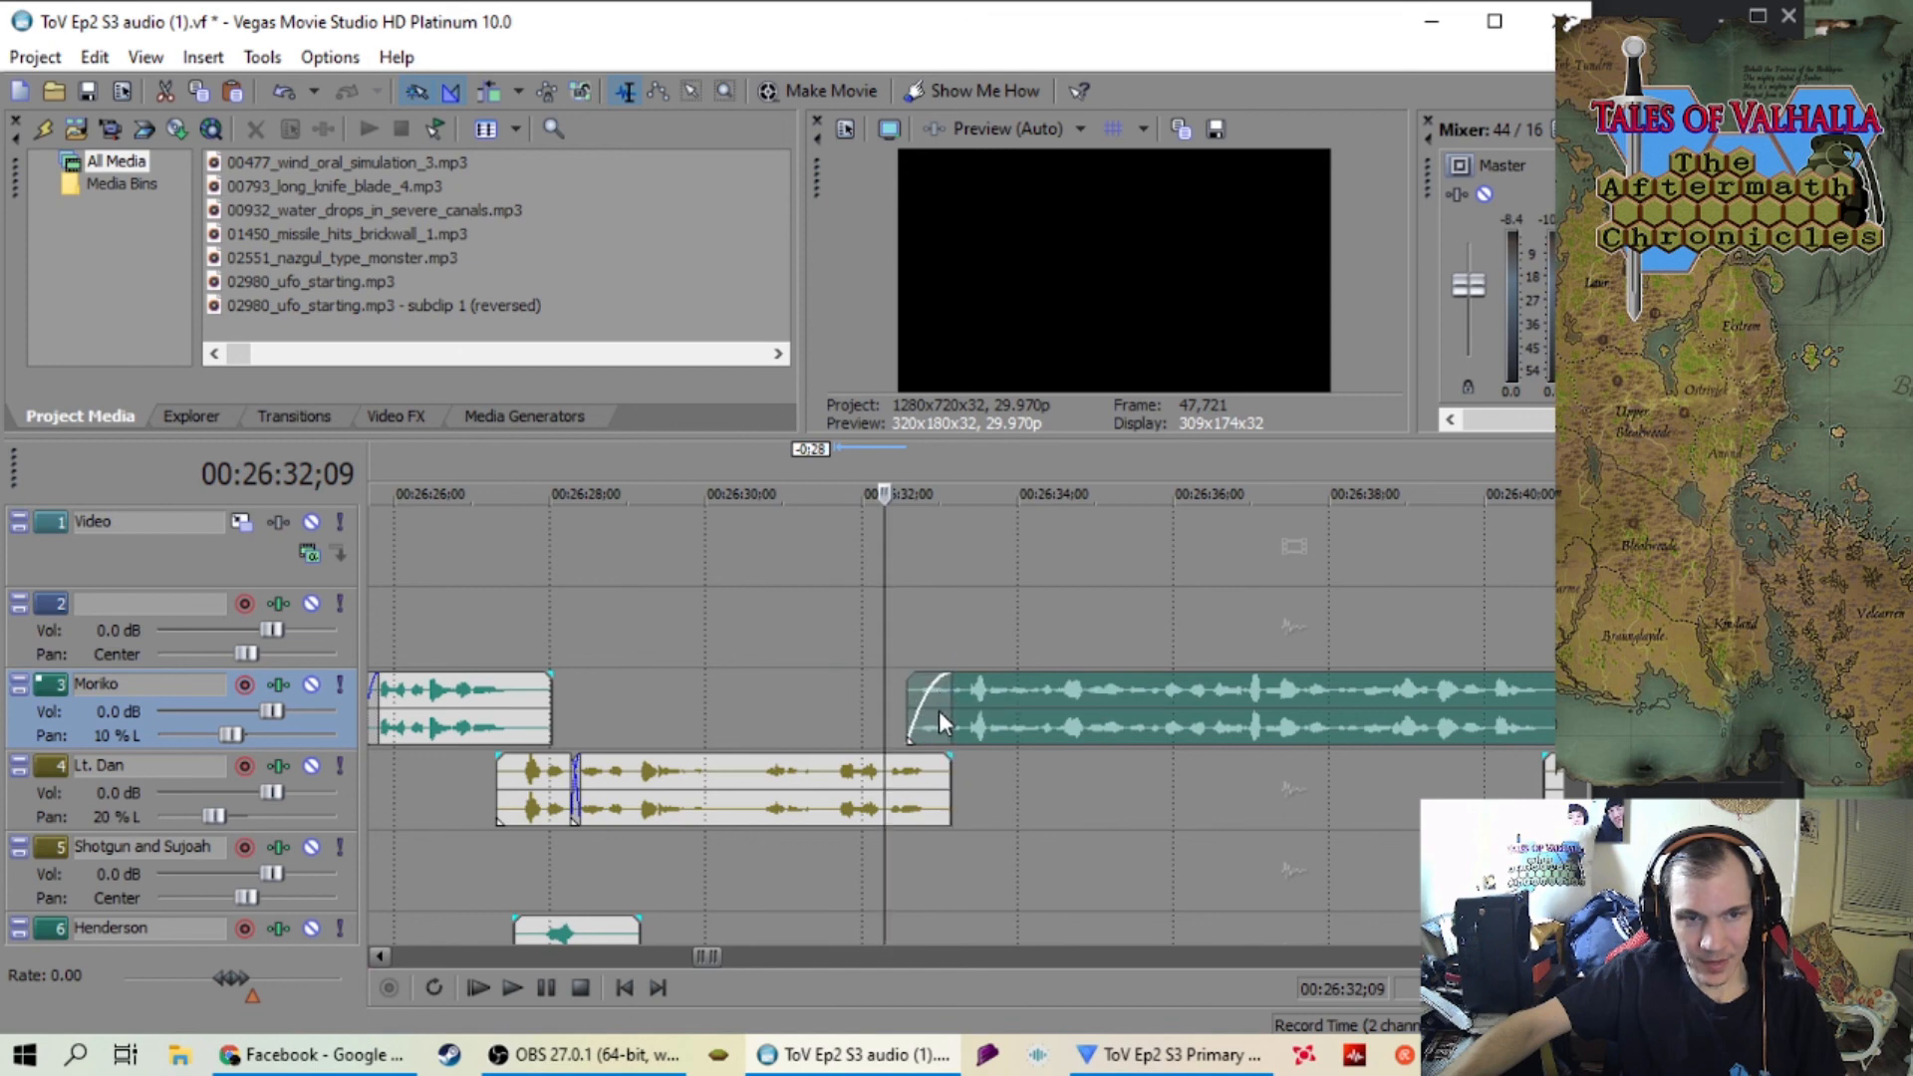
right_click(939, 709)
mouse_move(1056, 25)
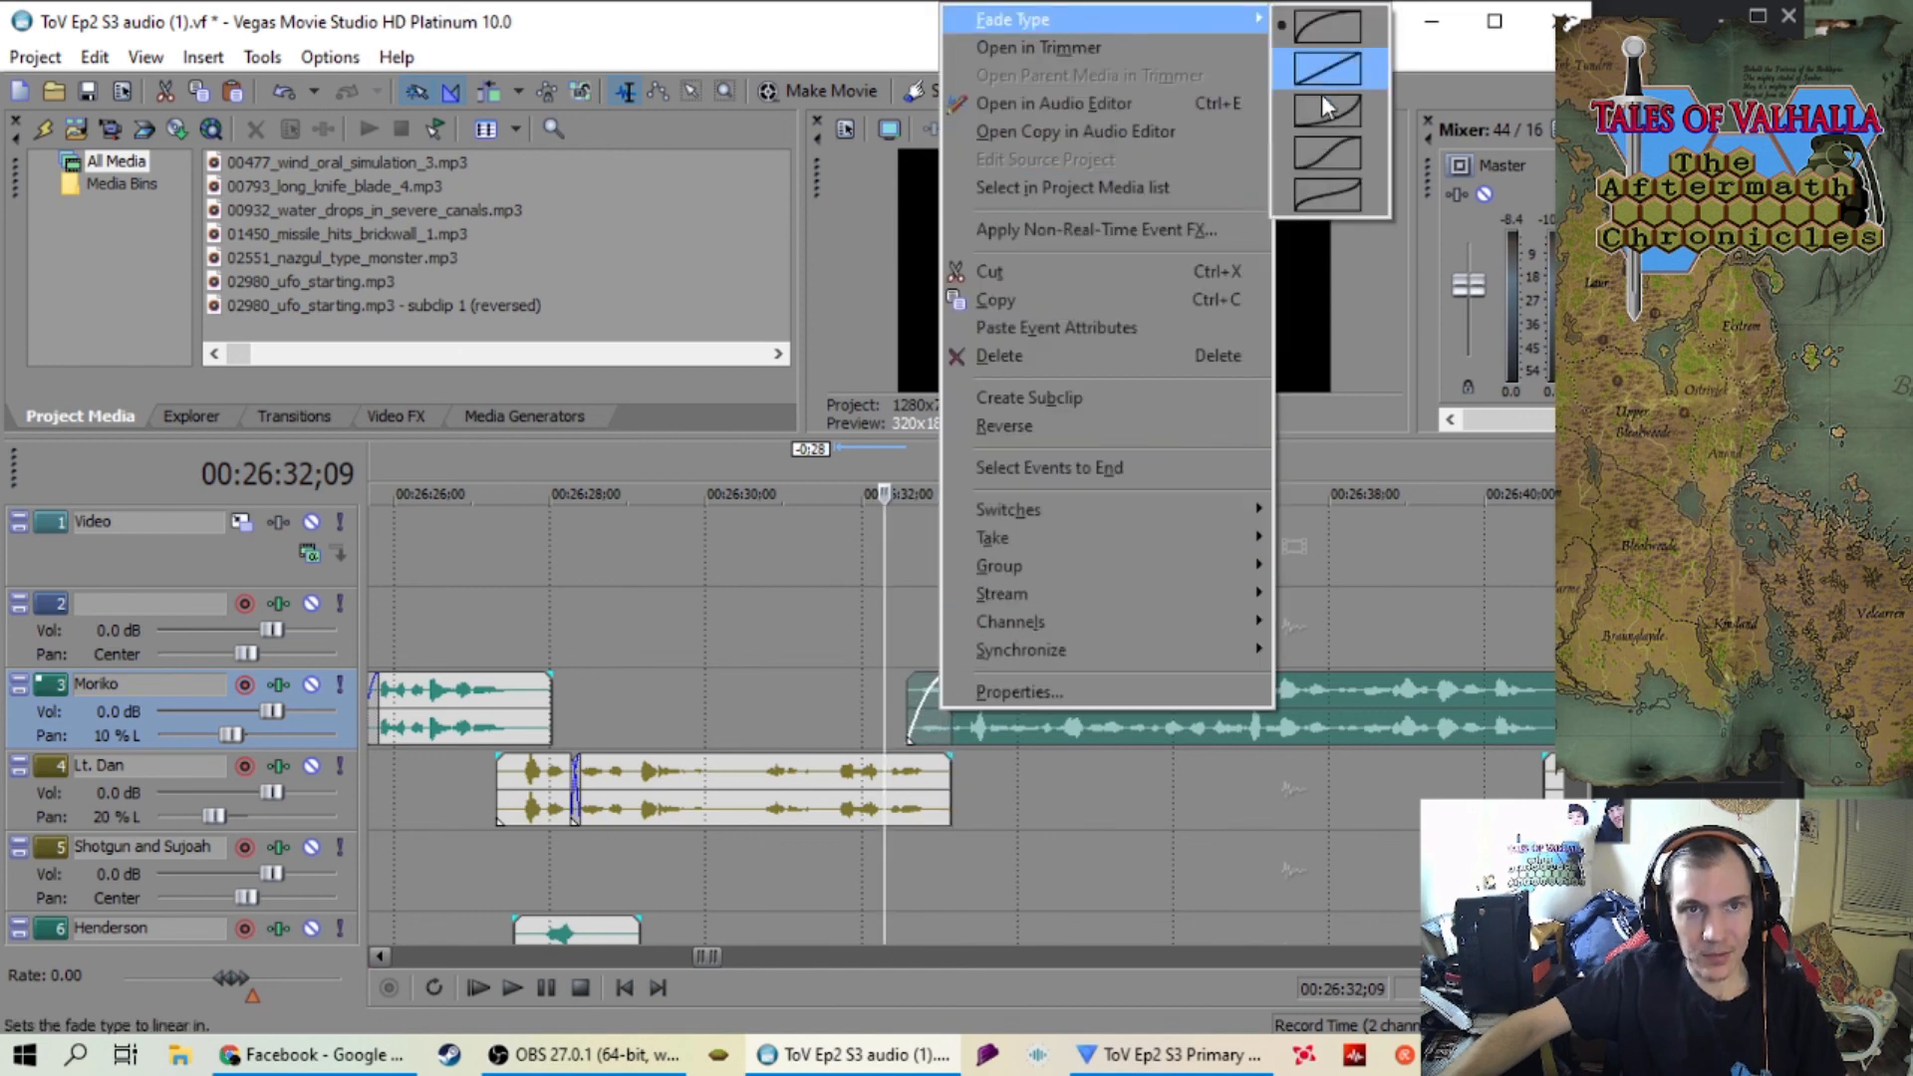
click(1326, 109)
Replay the transition from Lt. Dan's line and shift the trimmed Moriko clip 4 frames later
key(space)
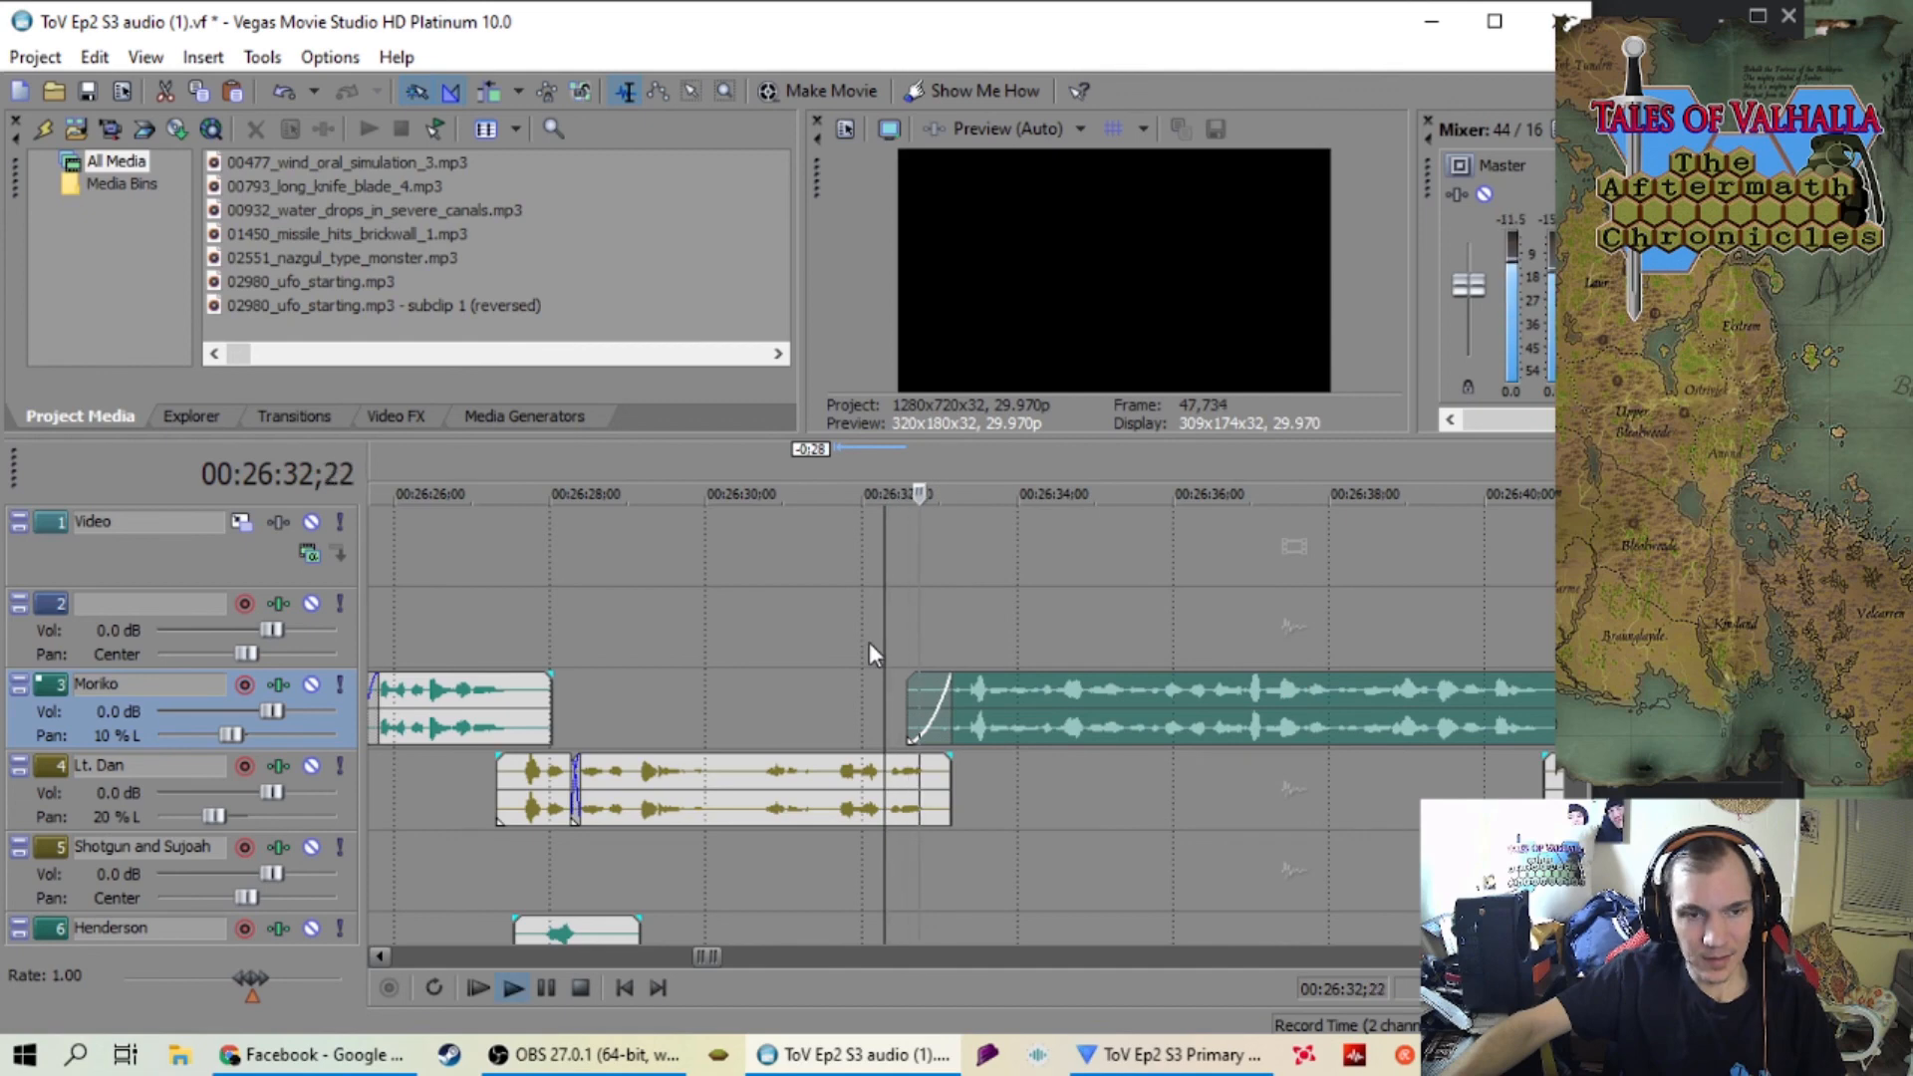
scroll(868, 638, down, 3)
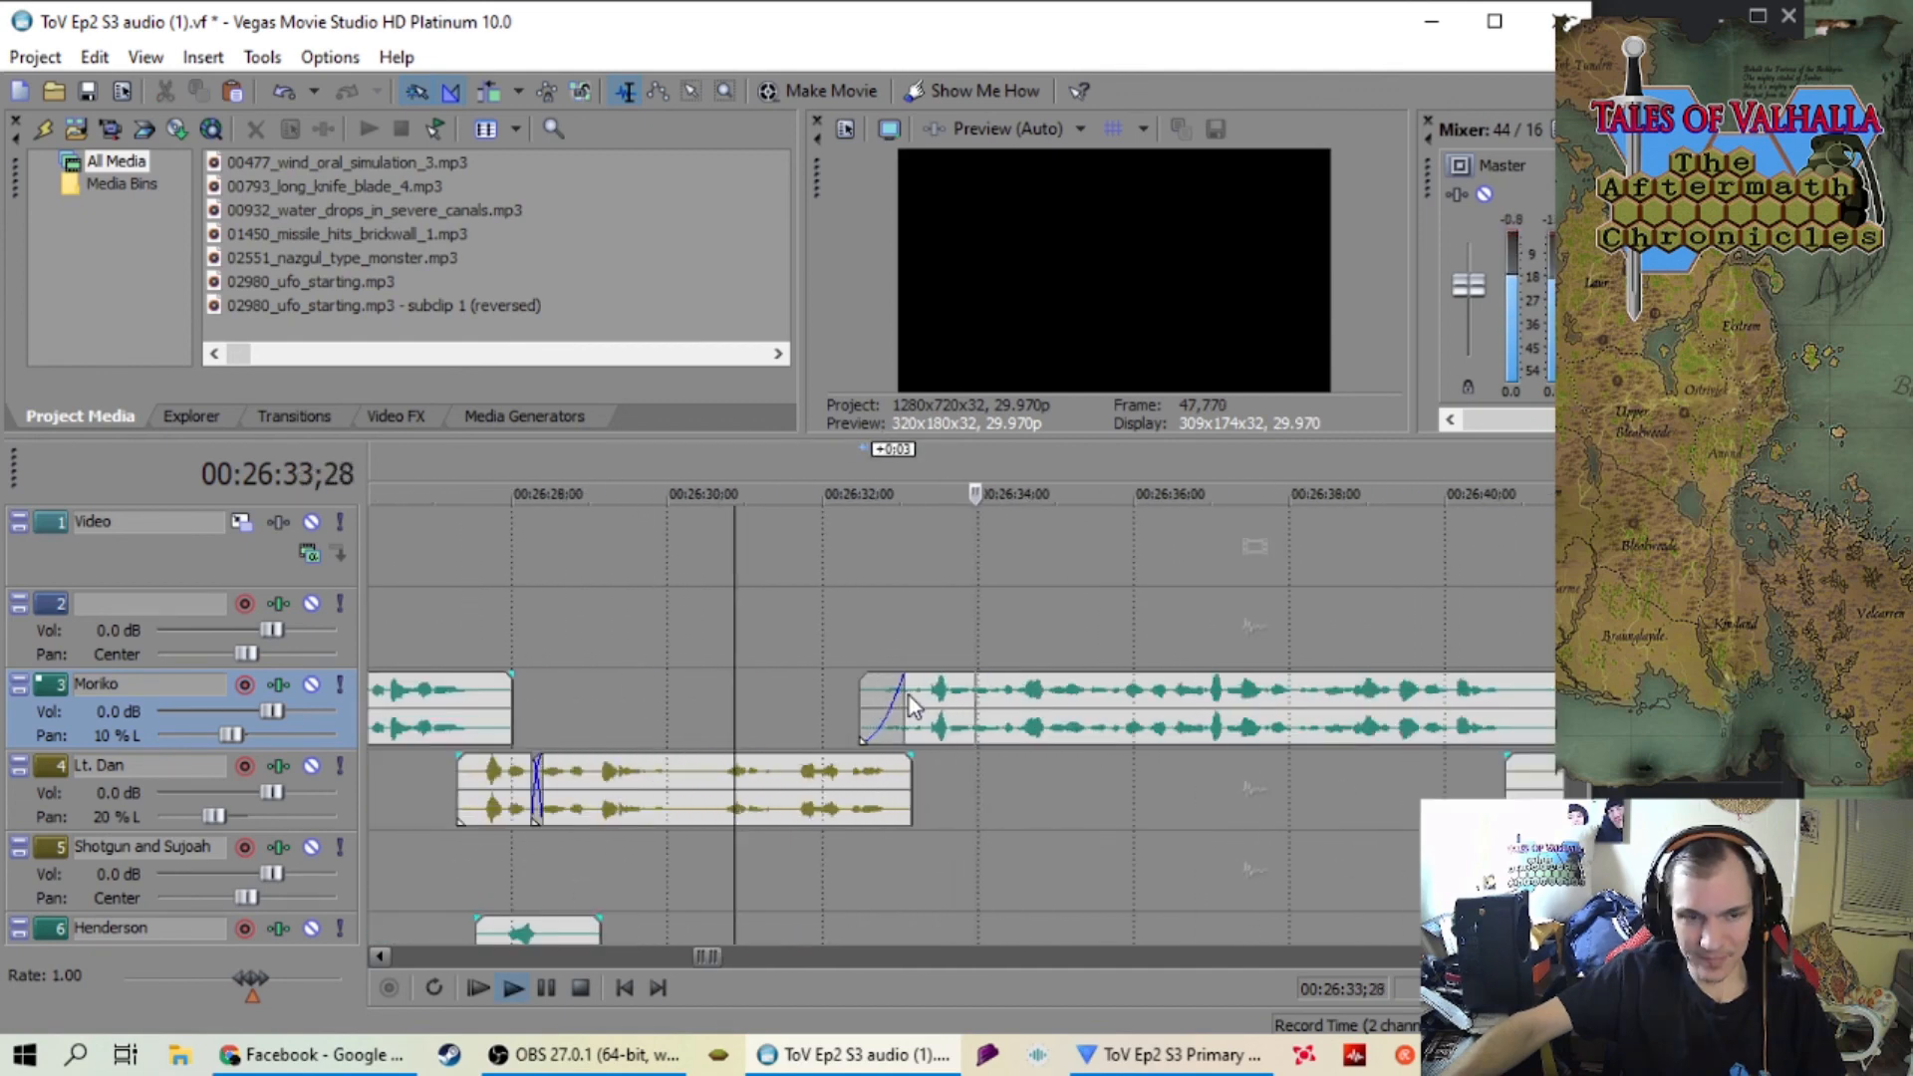
key(space)
drag(908, 695, 931, 705)
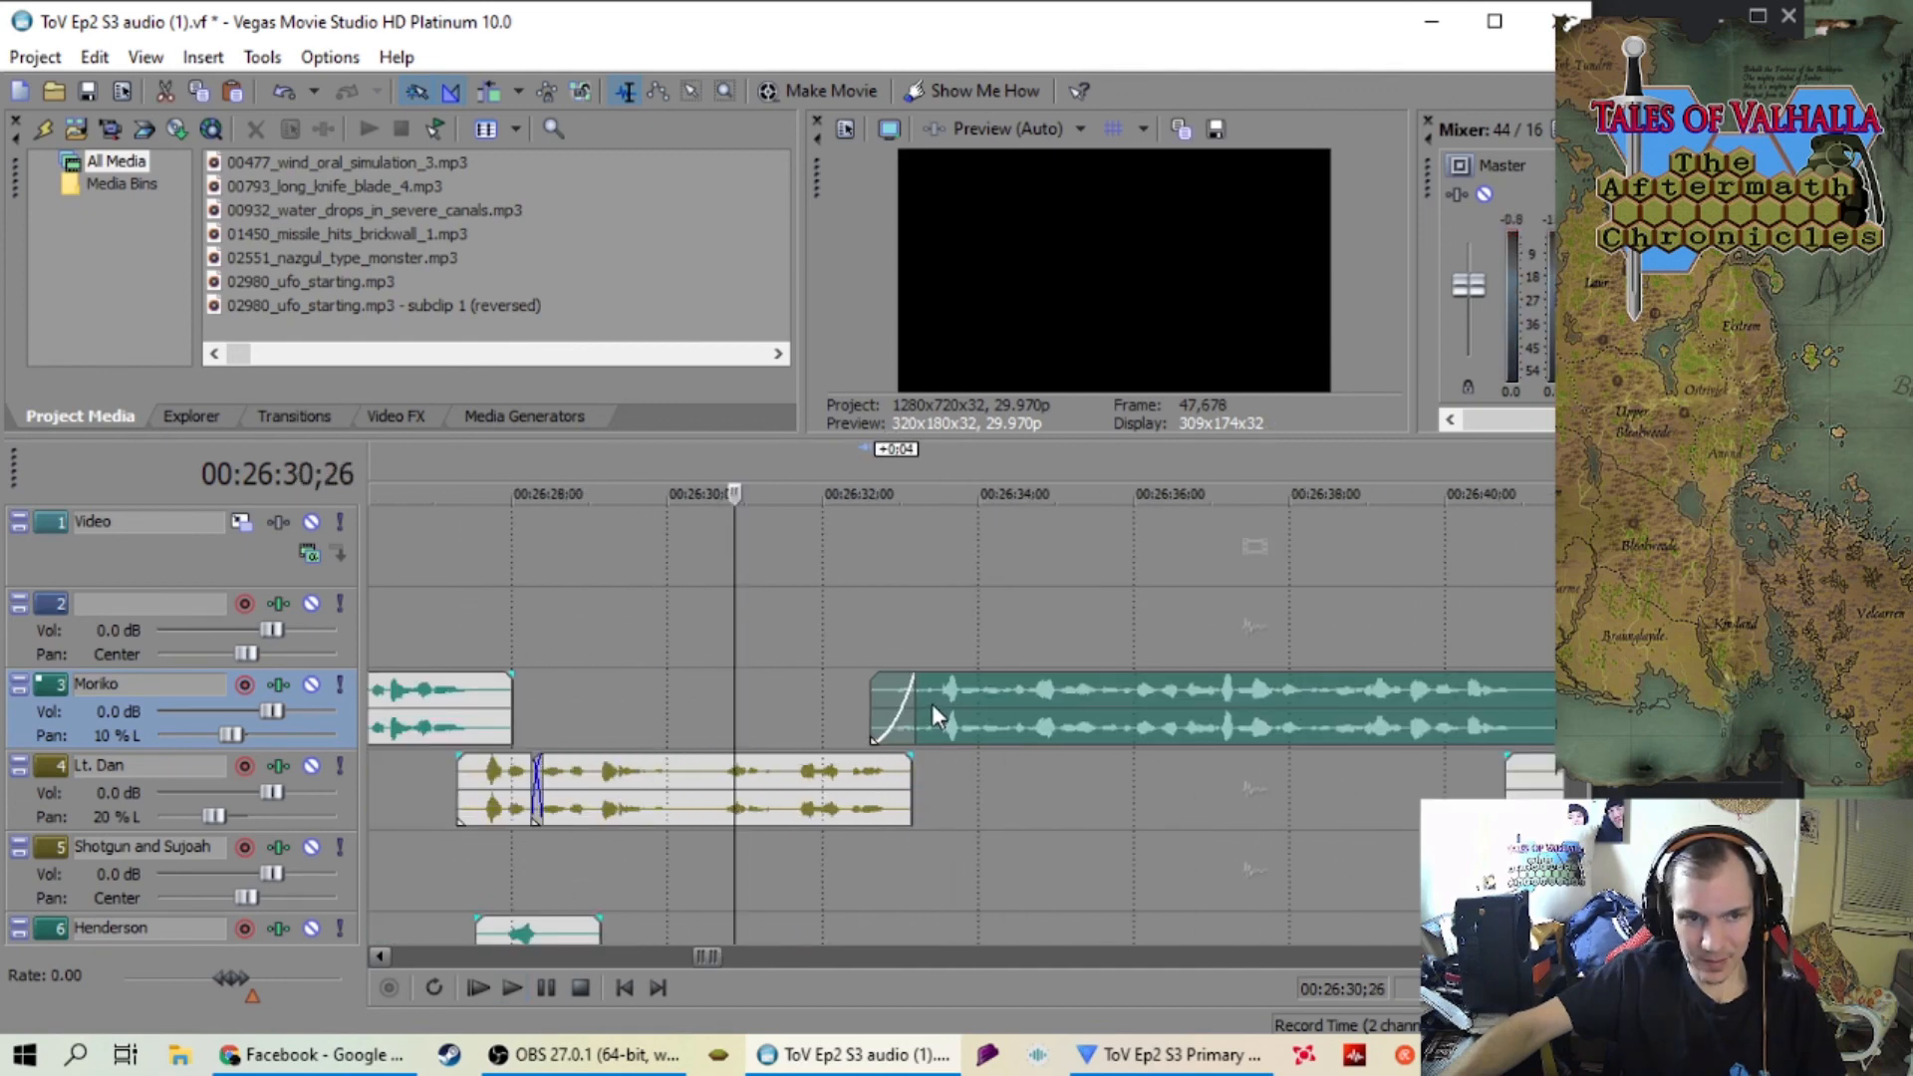
key(space)
scroll(848, 663, up, 2)
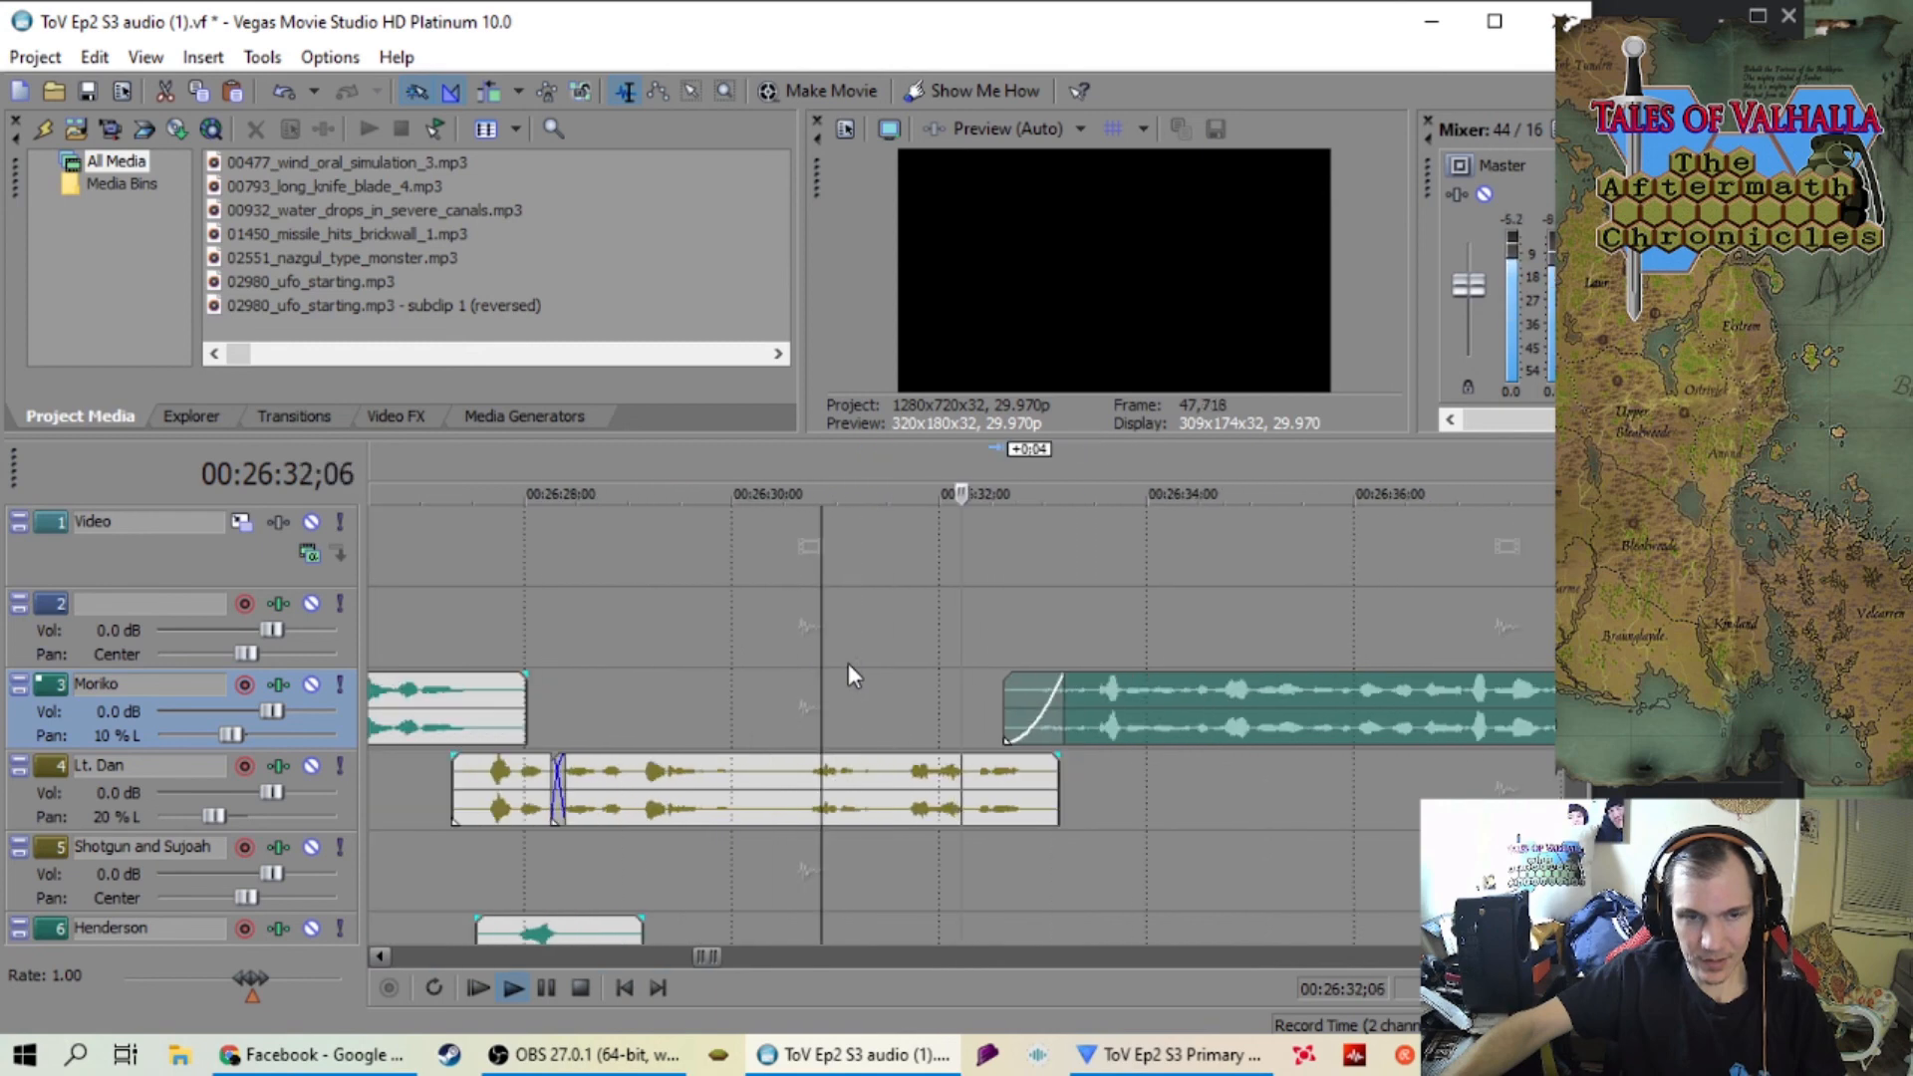
Play the placed Moriko clip and examine where its end overlaps the start of Lt. Dan's following line, around 00:26:41
scroll(848, 671, down, 2)
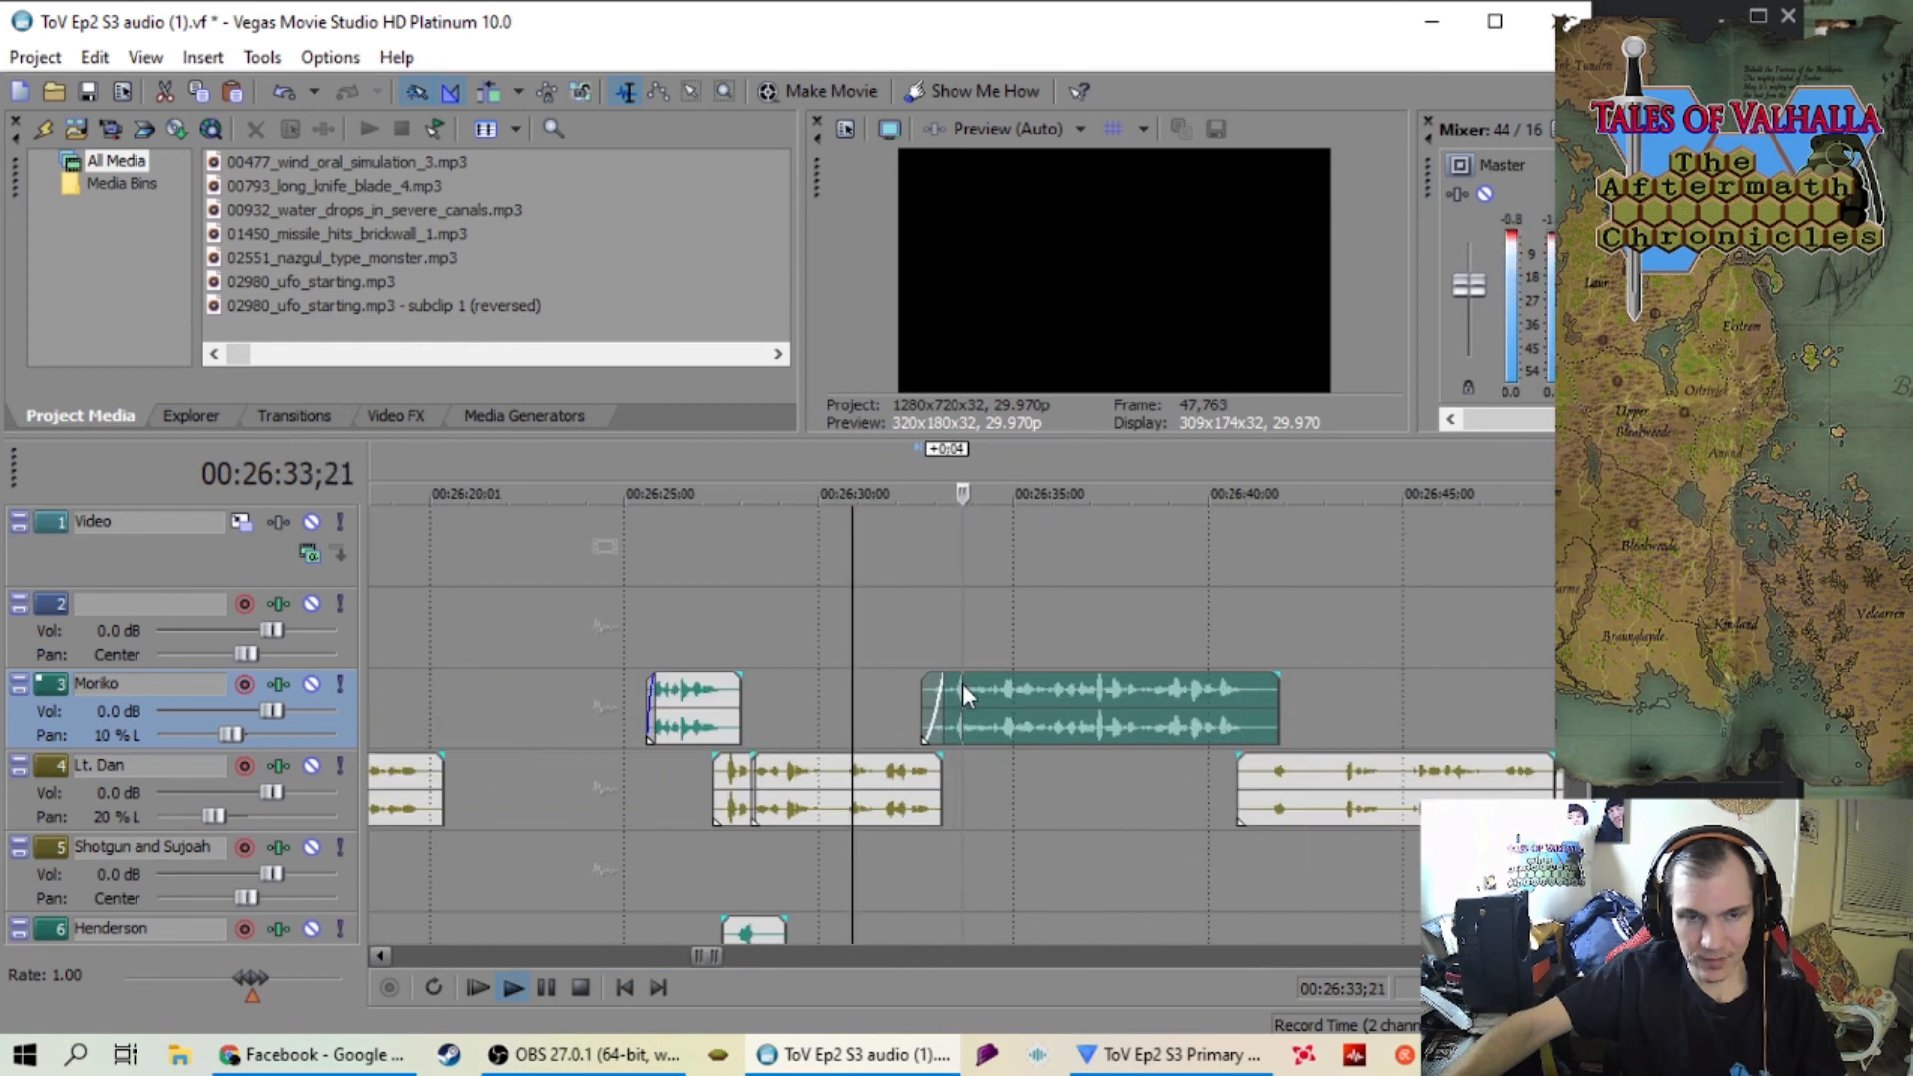
click(1225, 617)
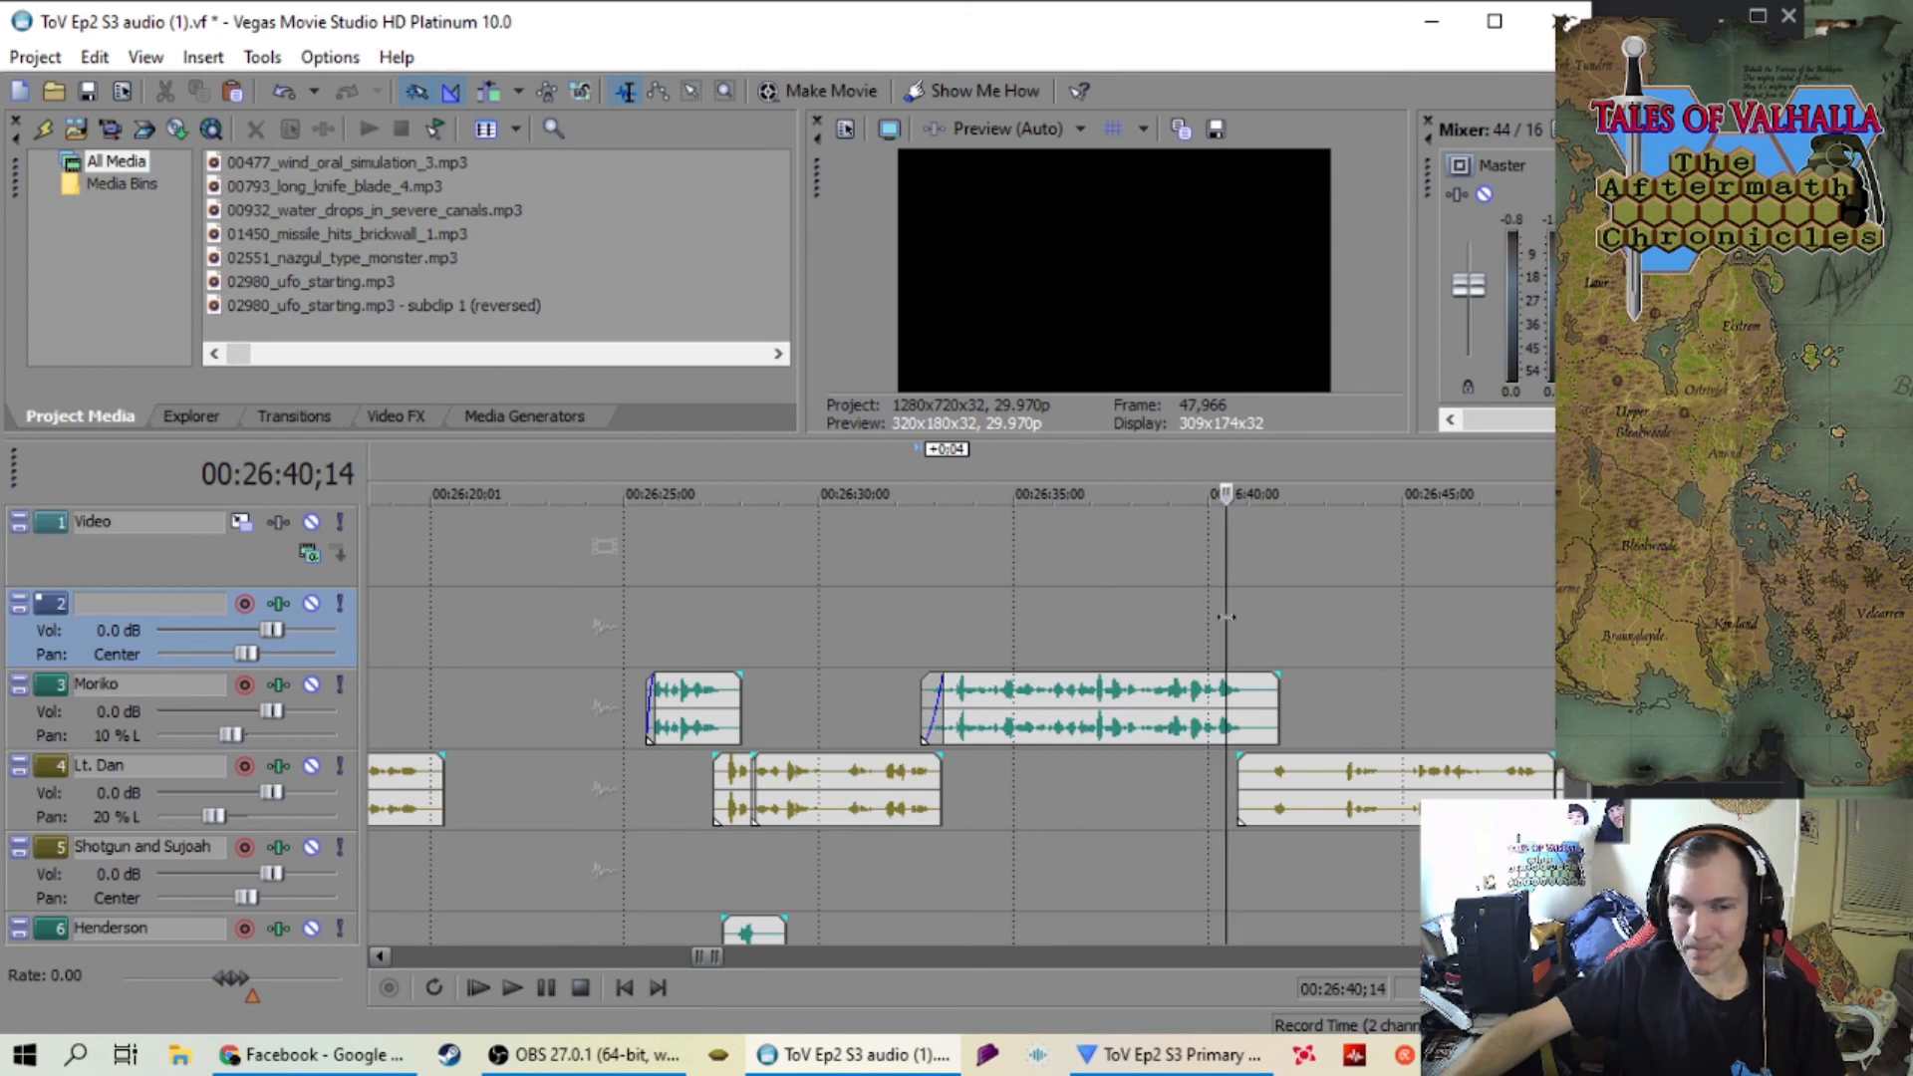
scroll(1163, 649, down, 2)
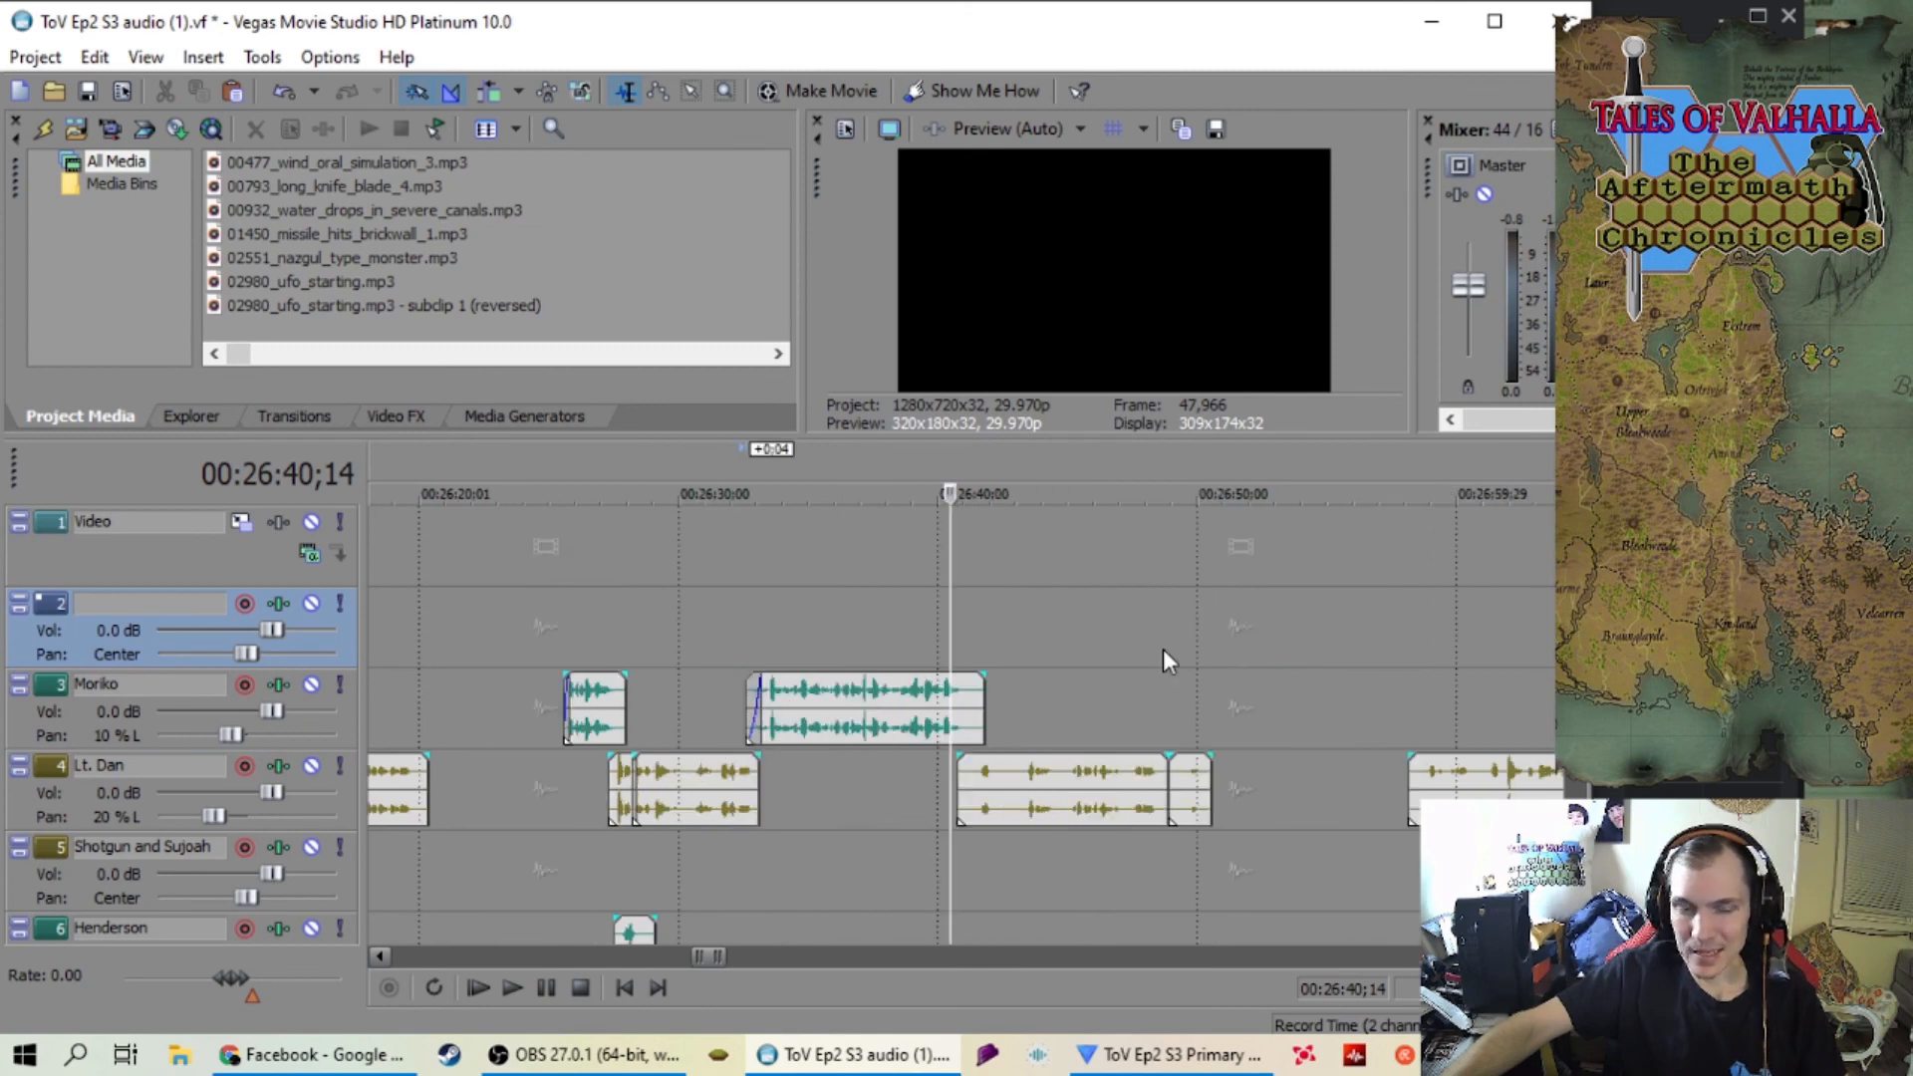
scroll(1062, 685, up, 3)
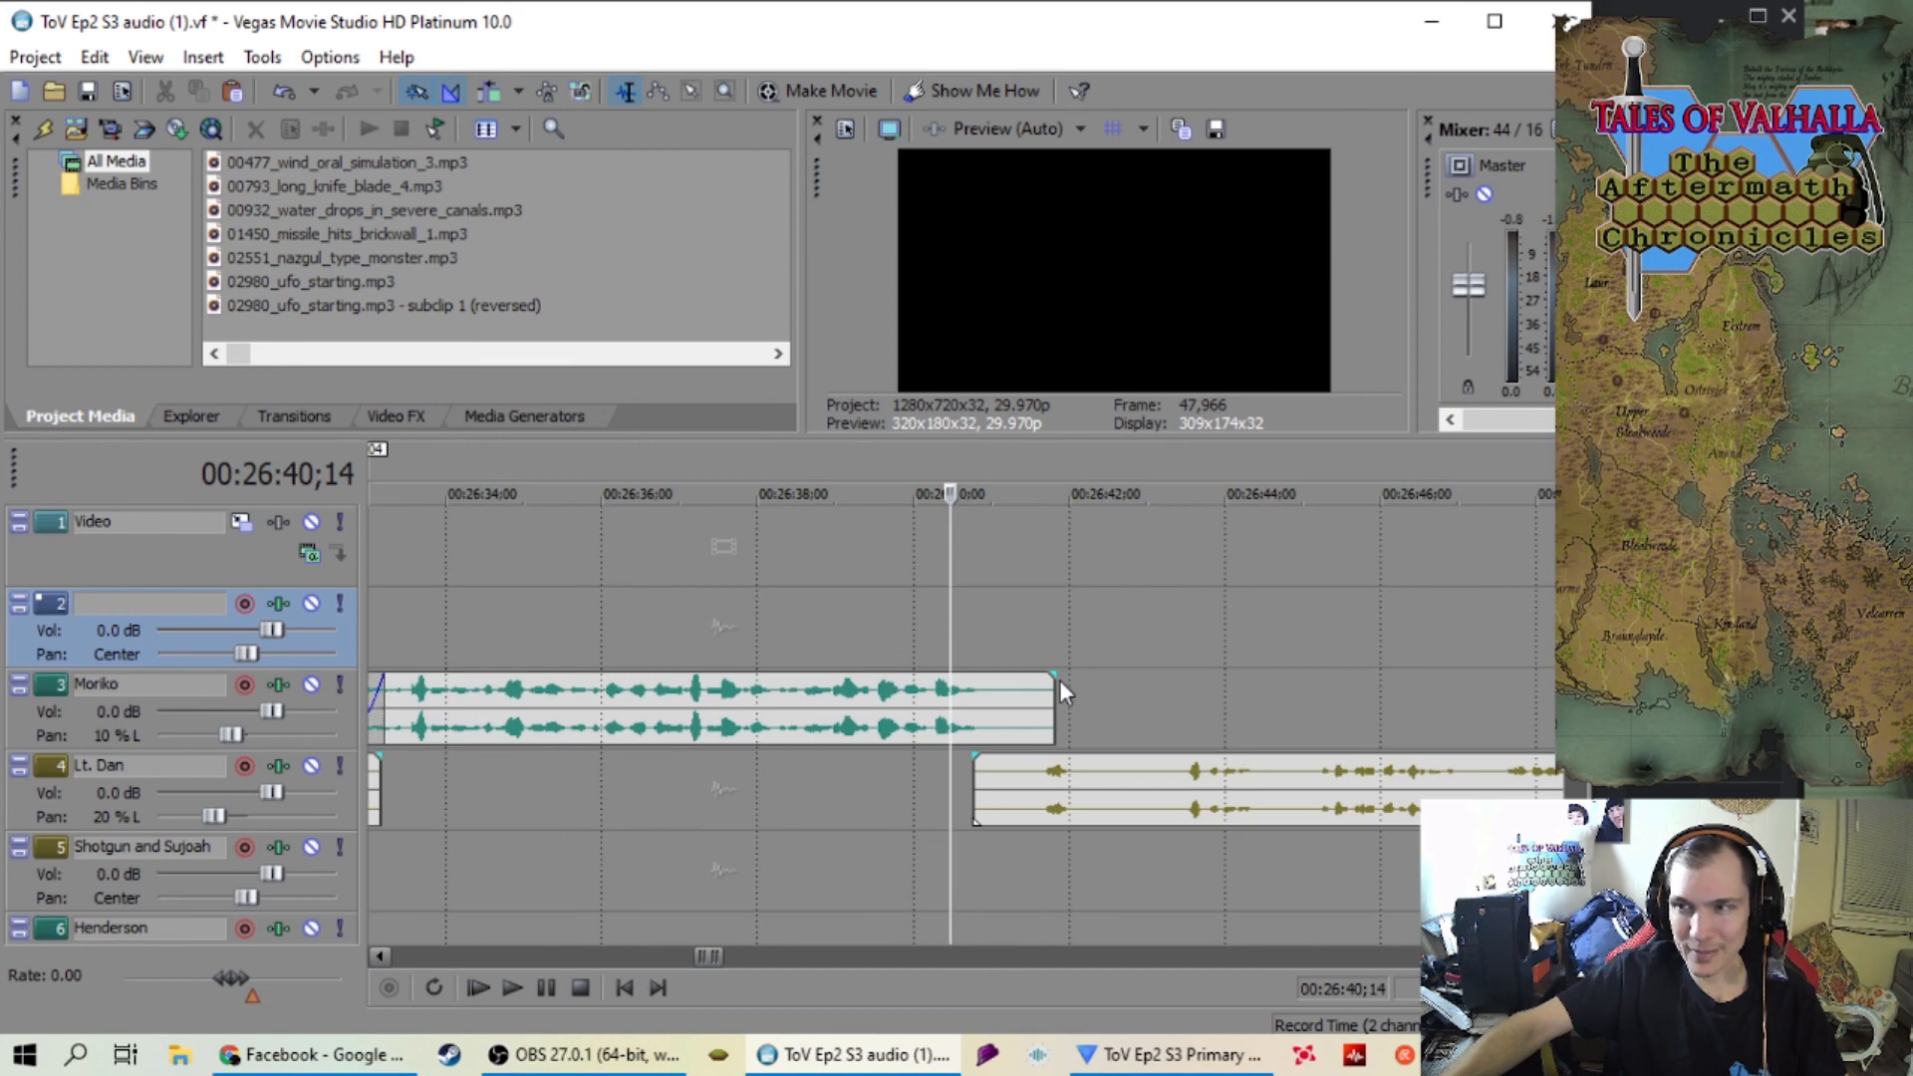
scroll(1059, 680, down, 1)
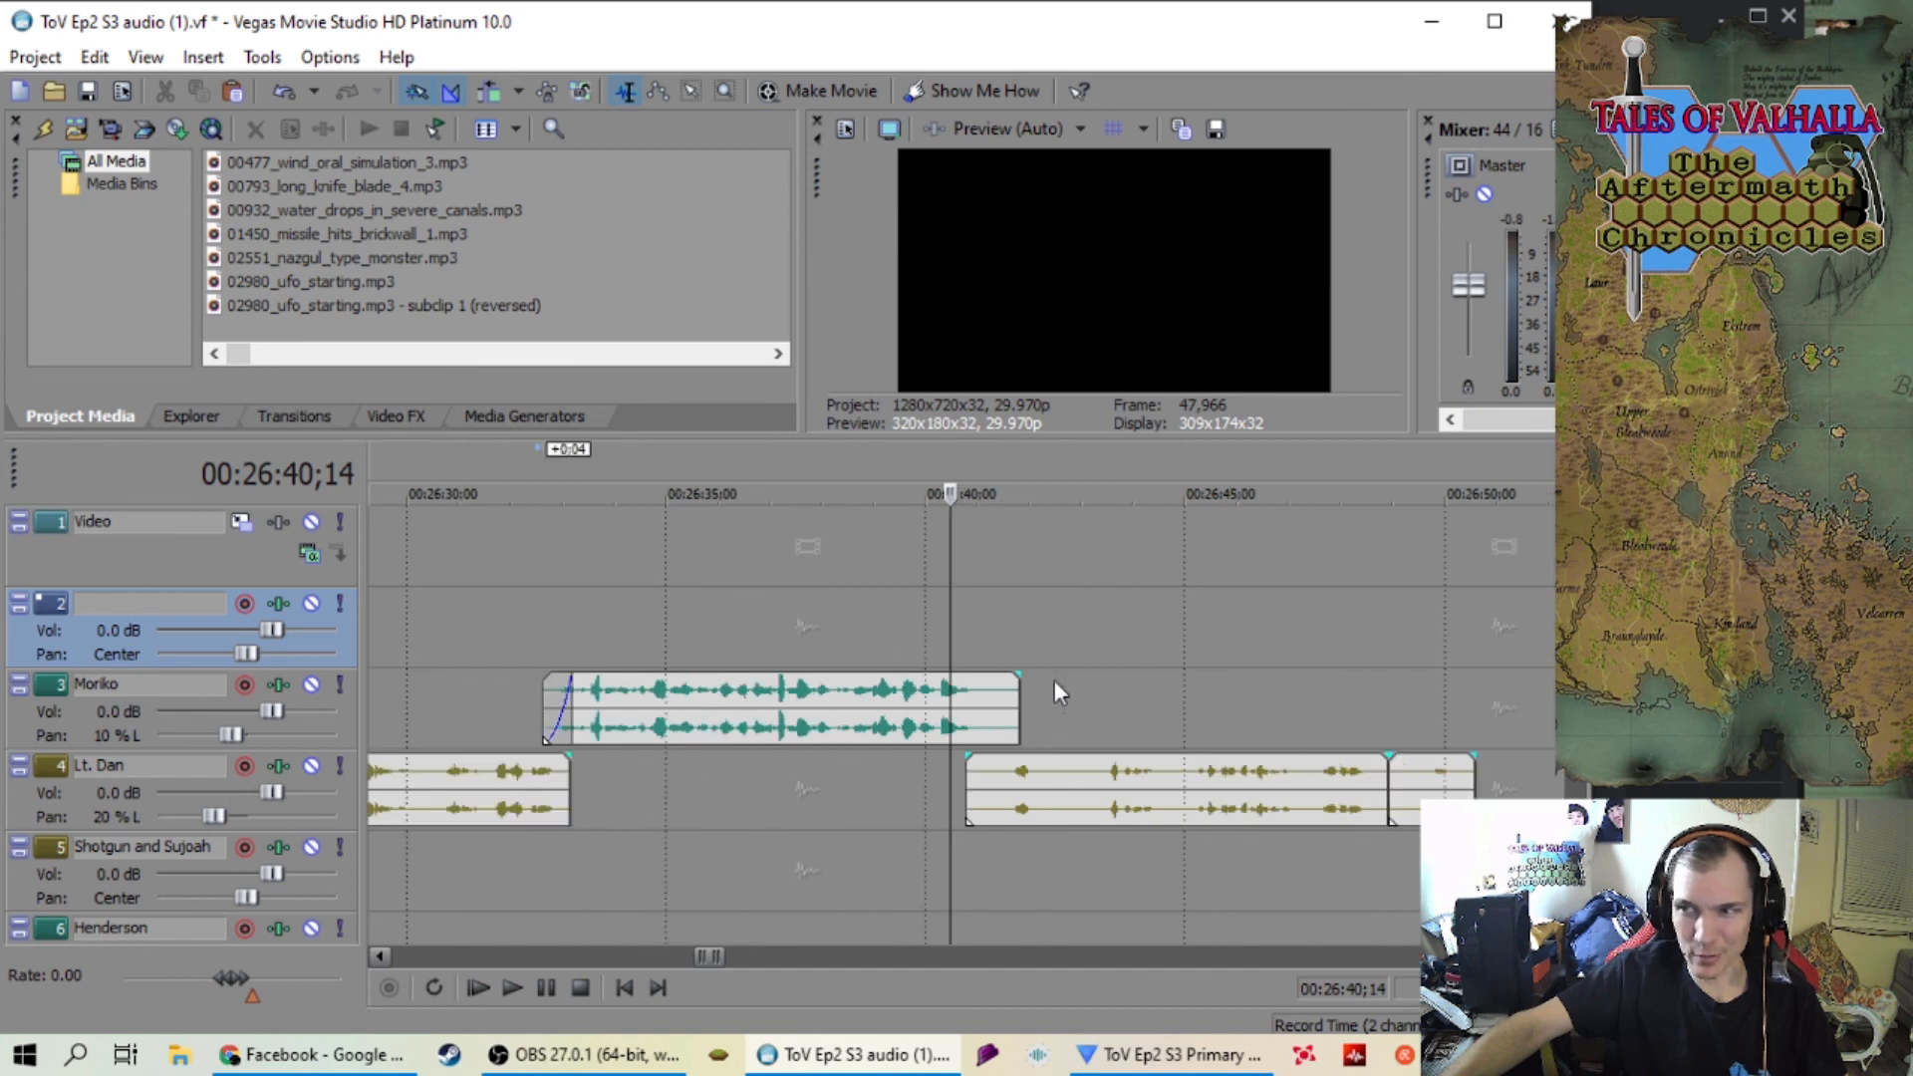
click(984, 625)
scroll(978, 637, up, 2)
scroll(976, 641, down, 2)
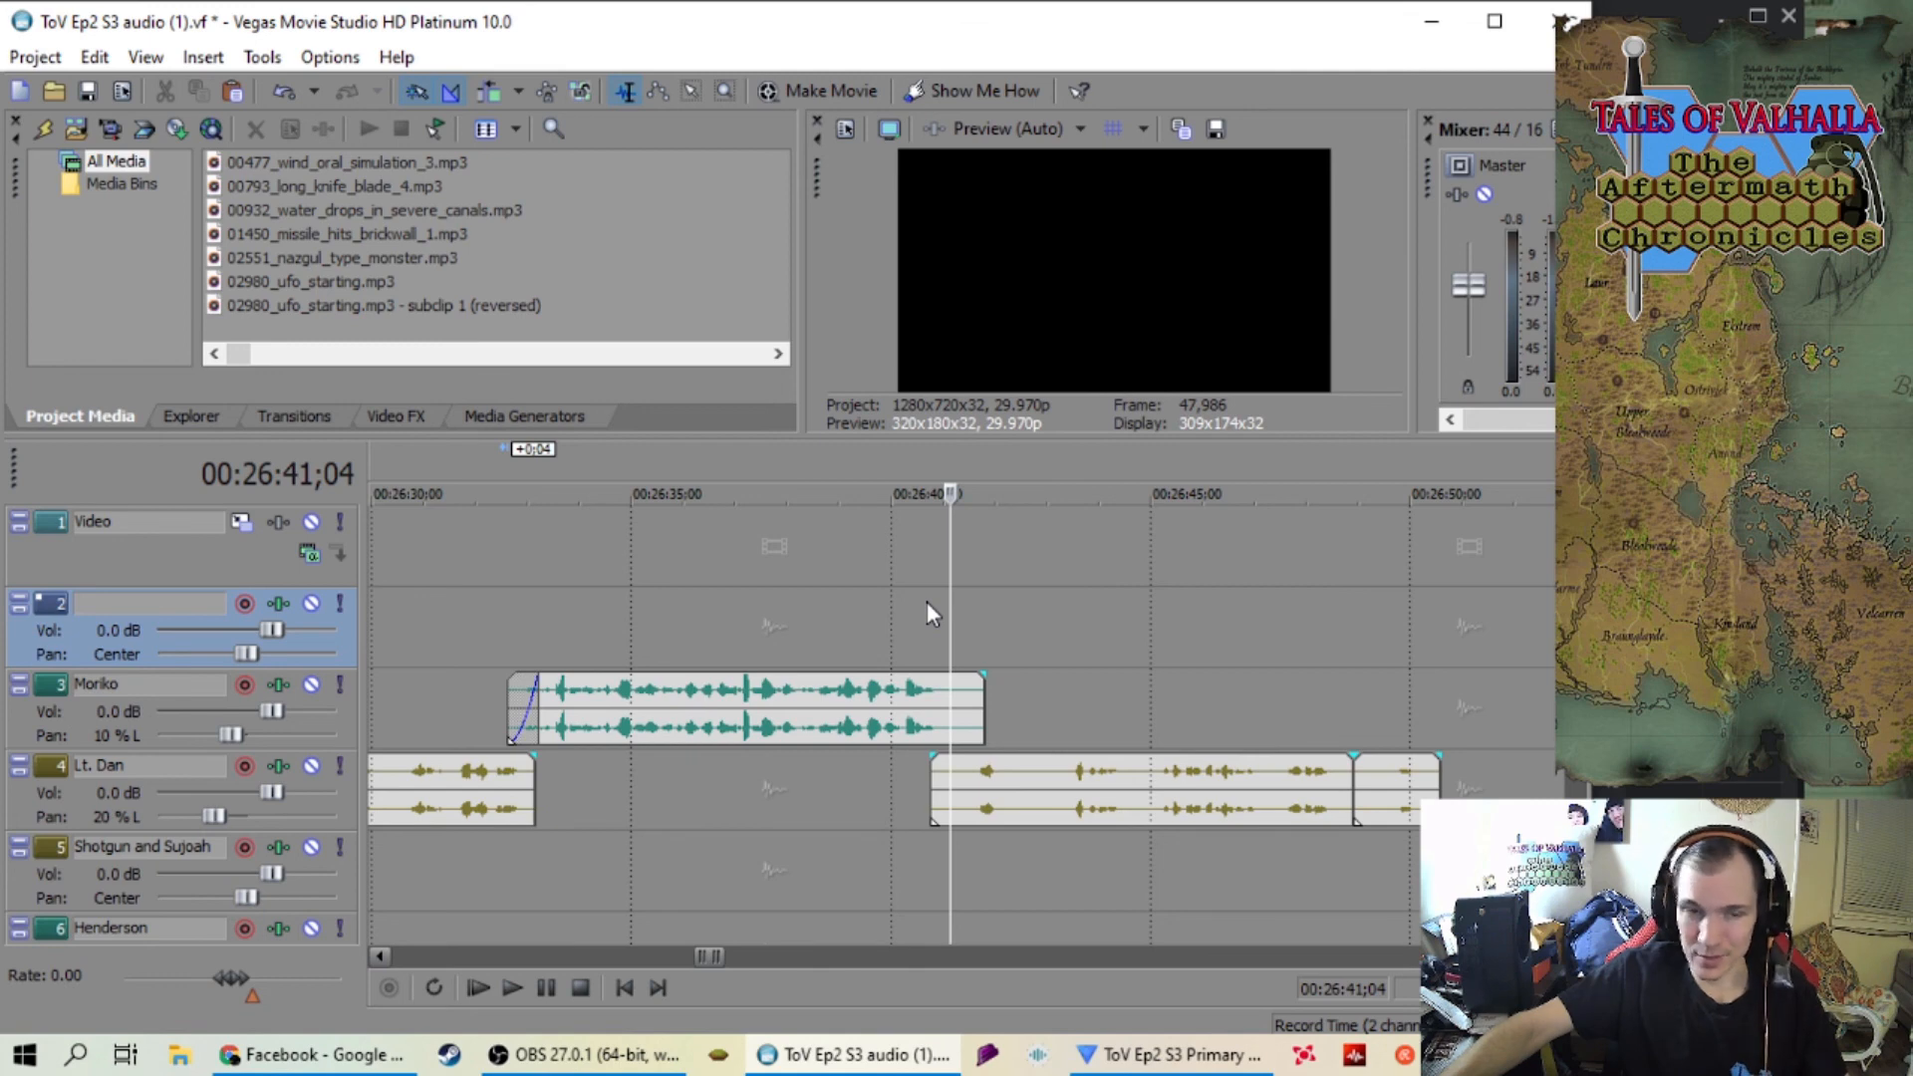
Replay the overlap and move Lt. Dan's two adjoining clips 1 second 1 frame later, to start where the Moriko clip ends
key(space)
click(872, 622)
scroll(1046, 654, up, 3)
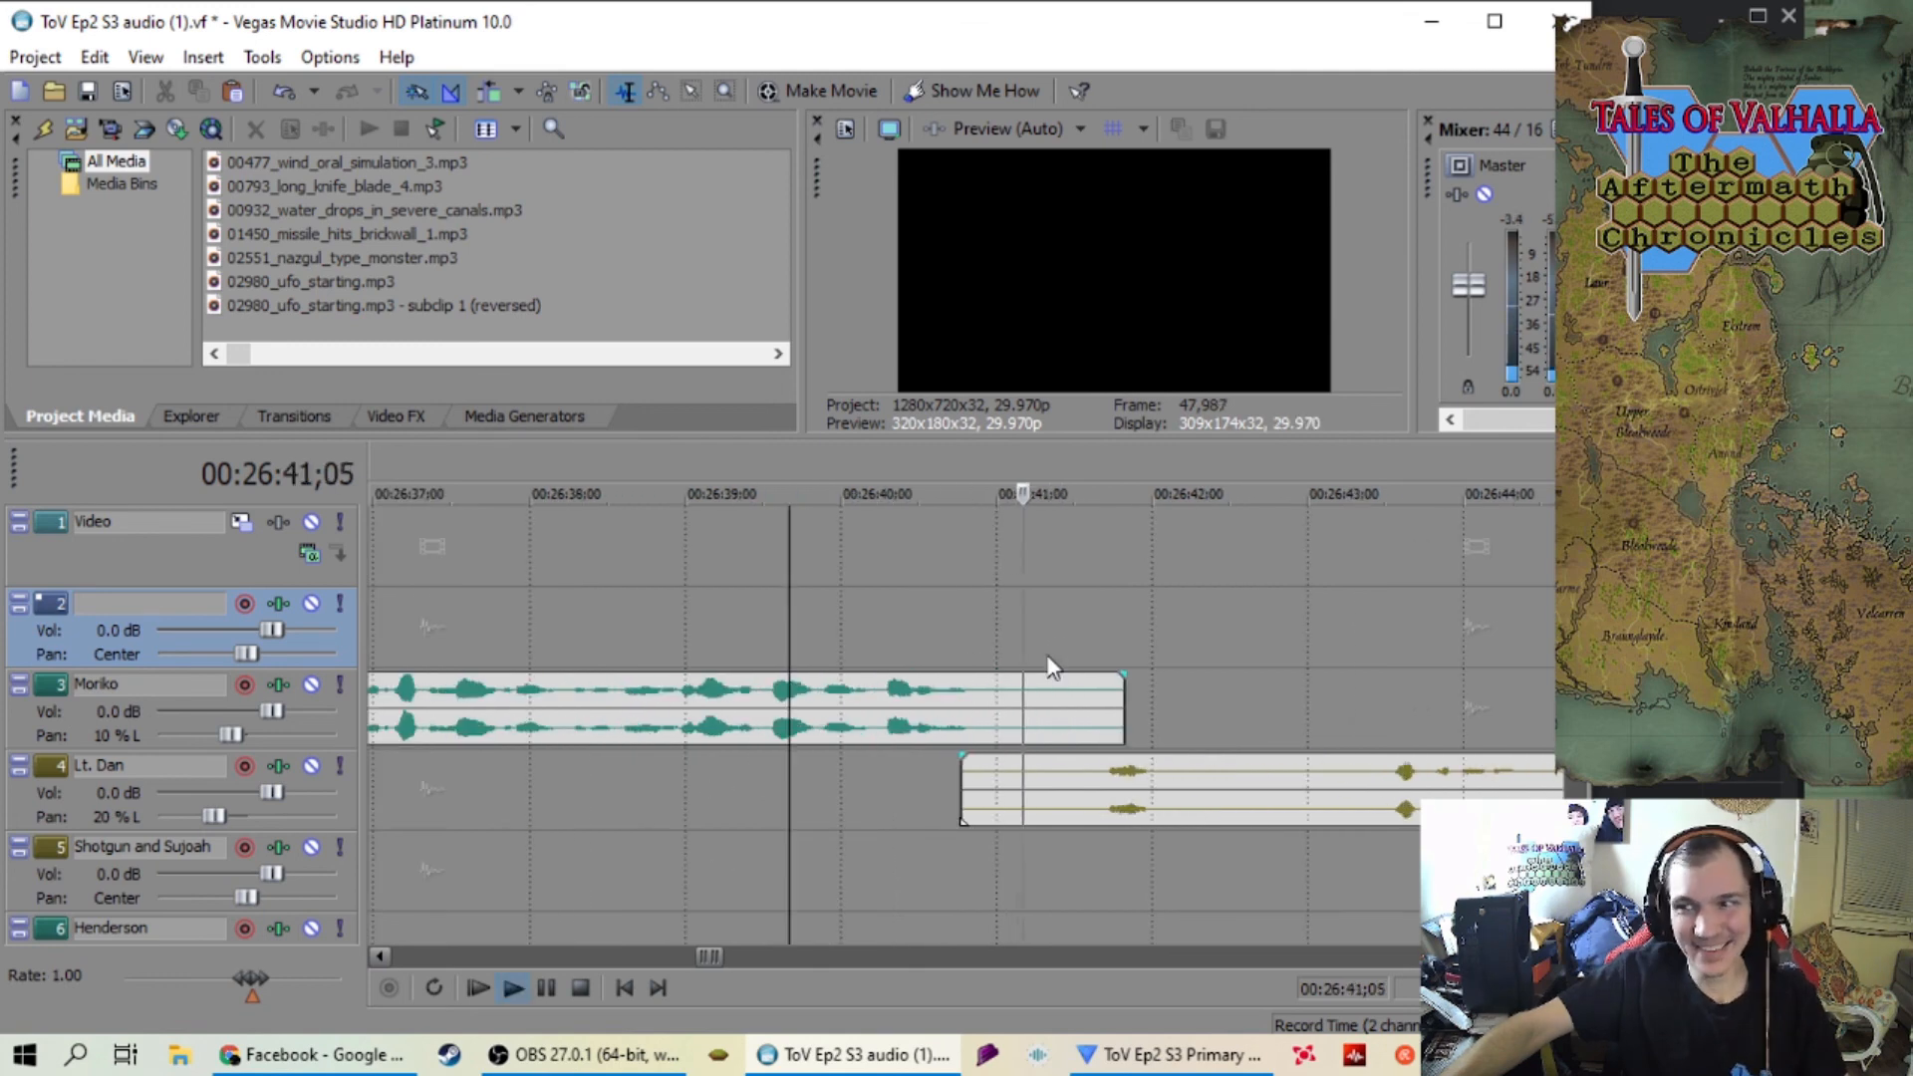
scroll(1047, 655, down, 4)
key(space)
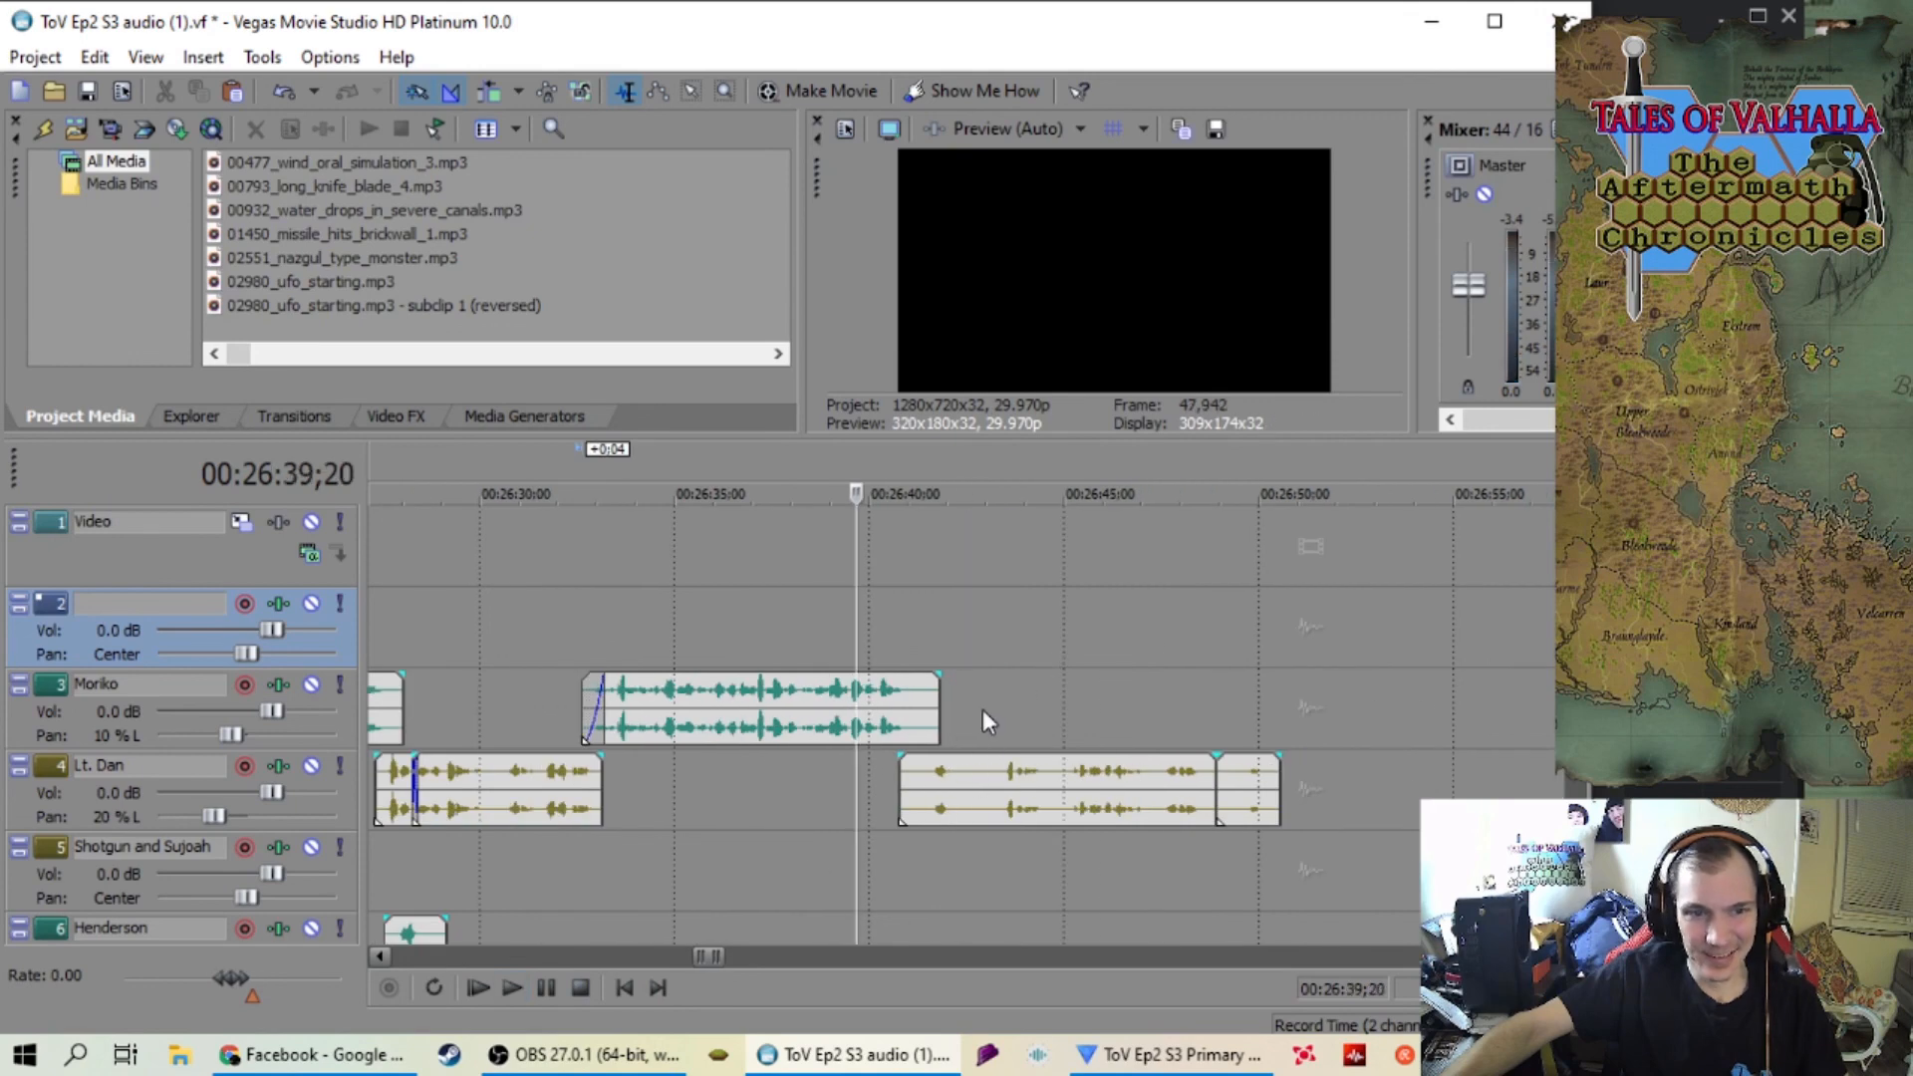
click(993, 779)
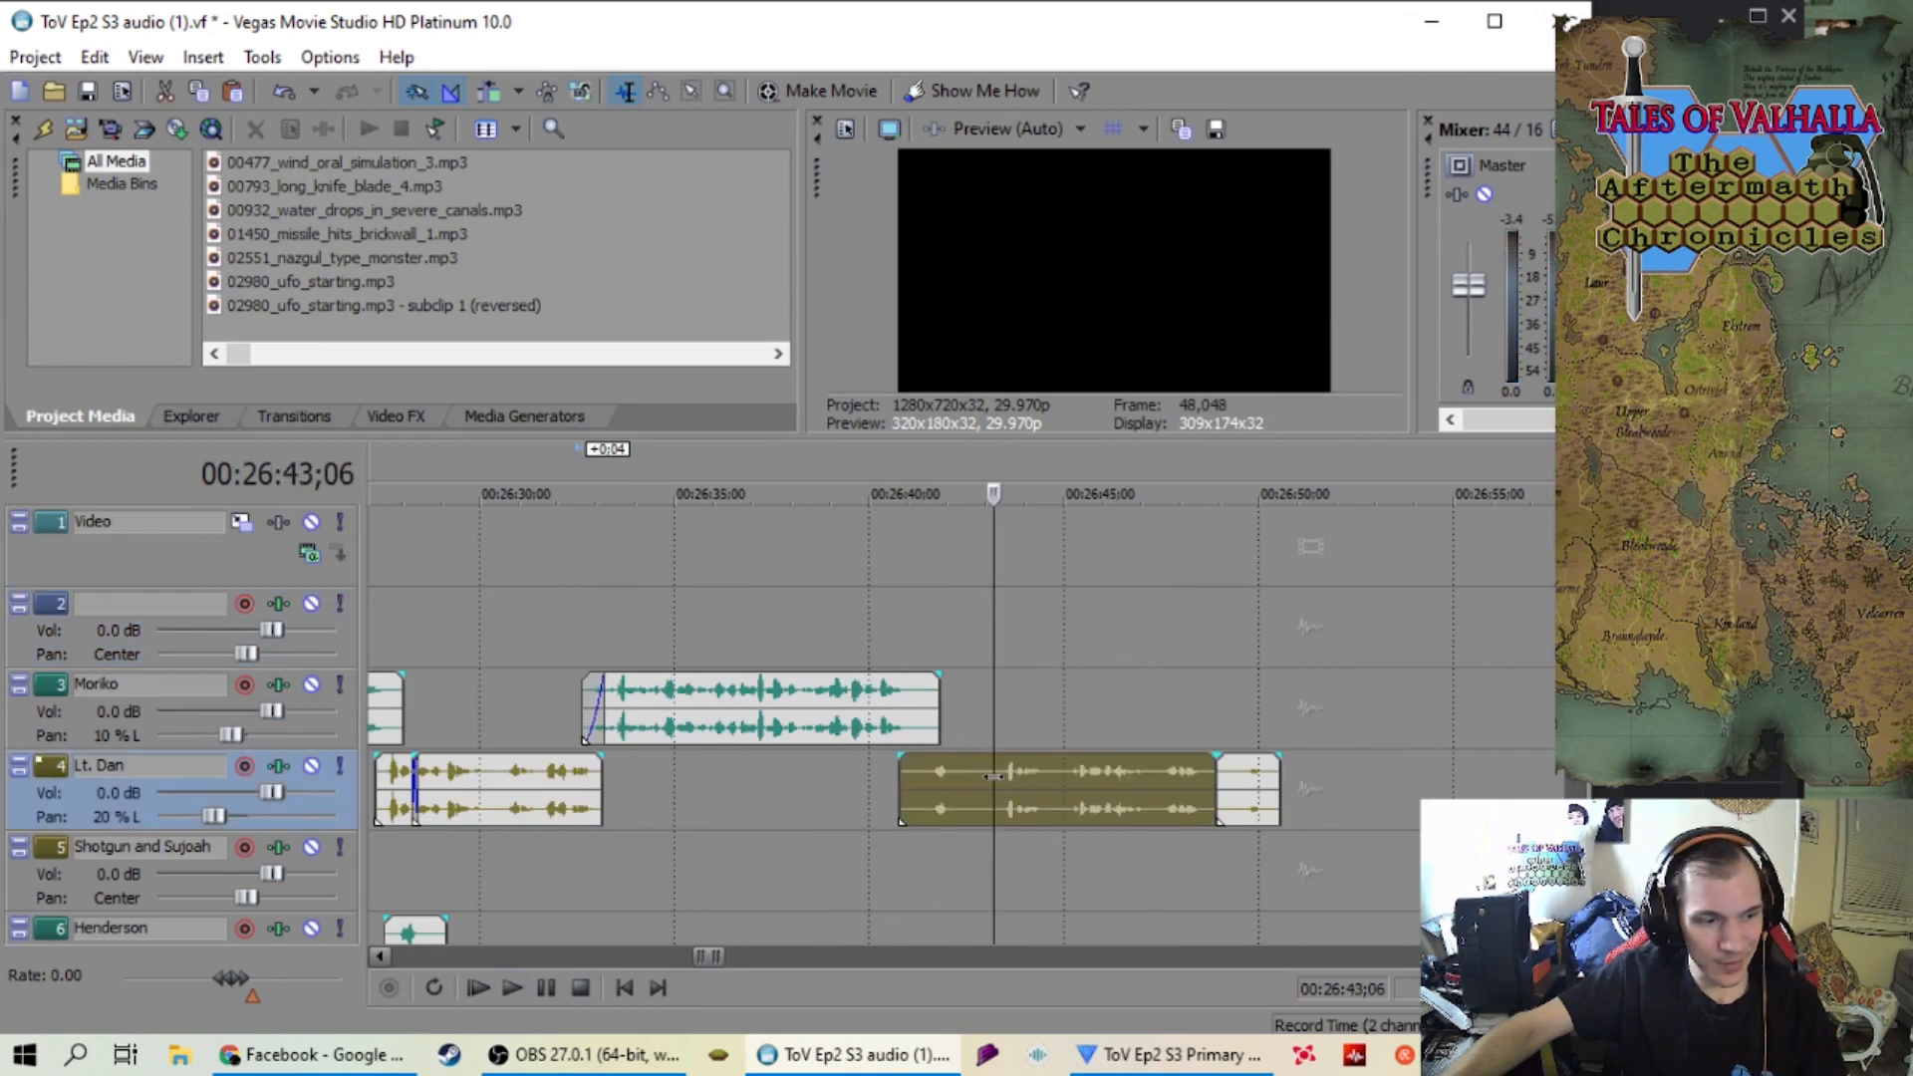
drag(1076, 792, 1107, 785)
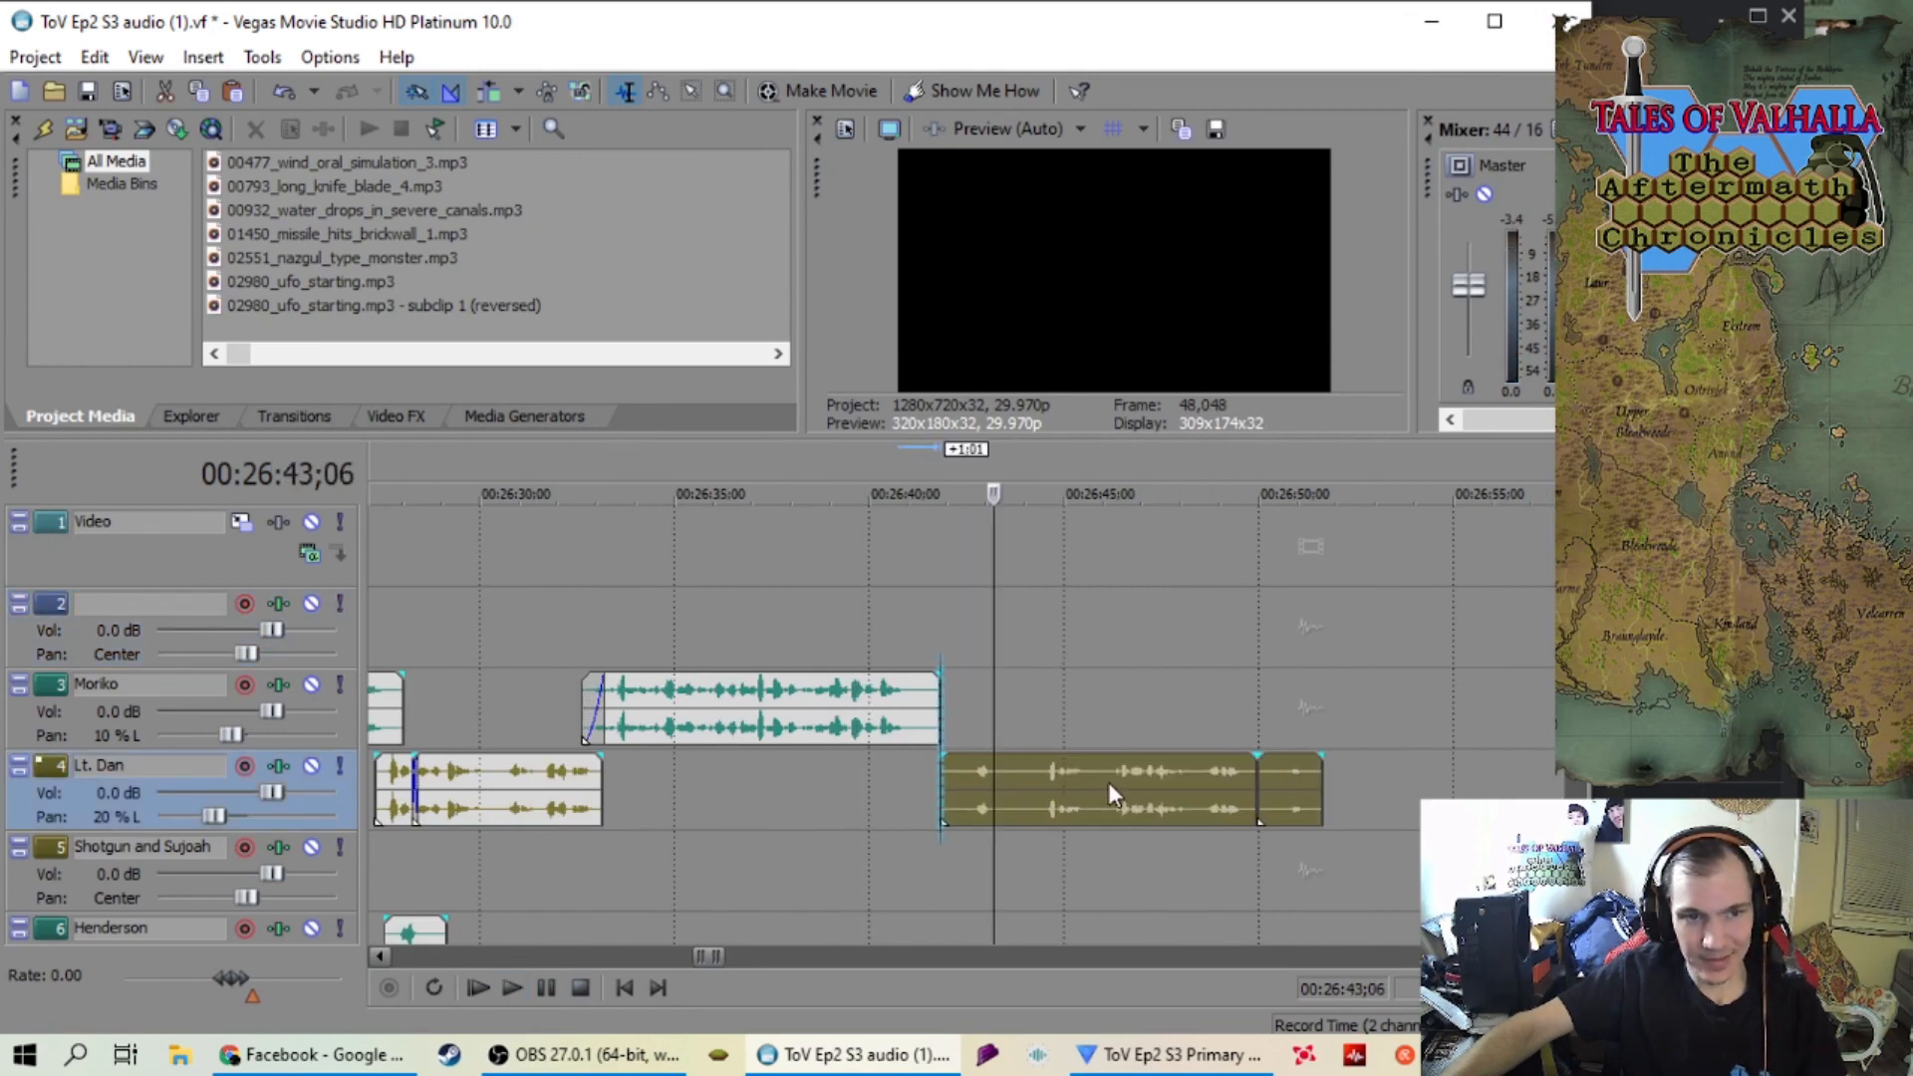
Replay the transition from Moriko to Lt. Dan and move the first of Lt. Dan's two clips 13 frames earlier
click(858, 623)
key(space)
scroll(858, 622, up, 3)
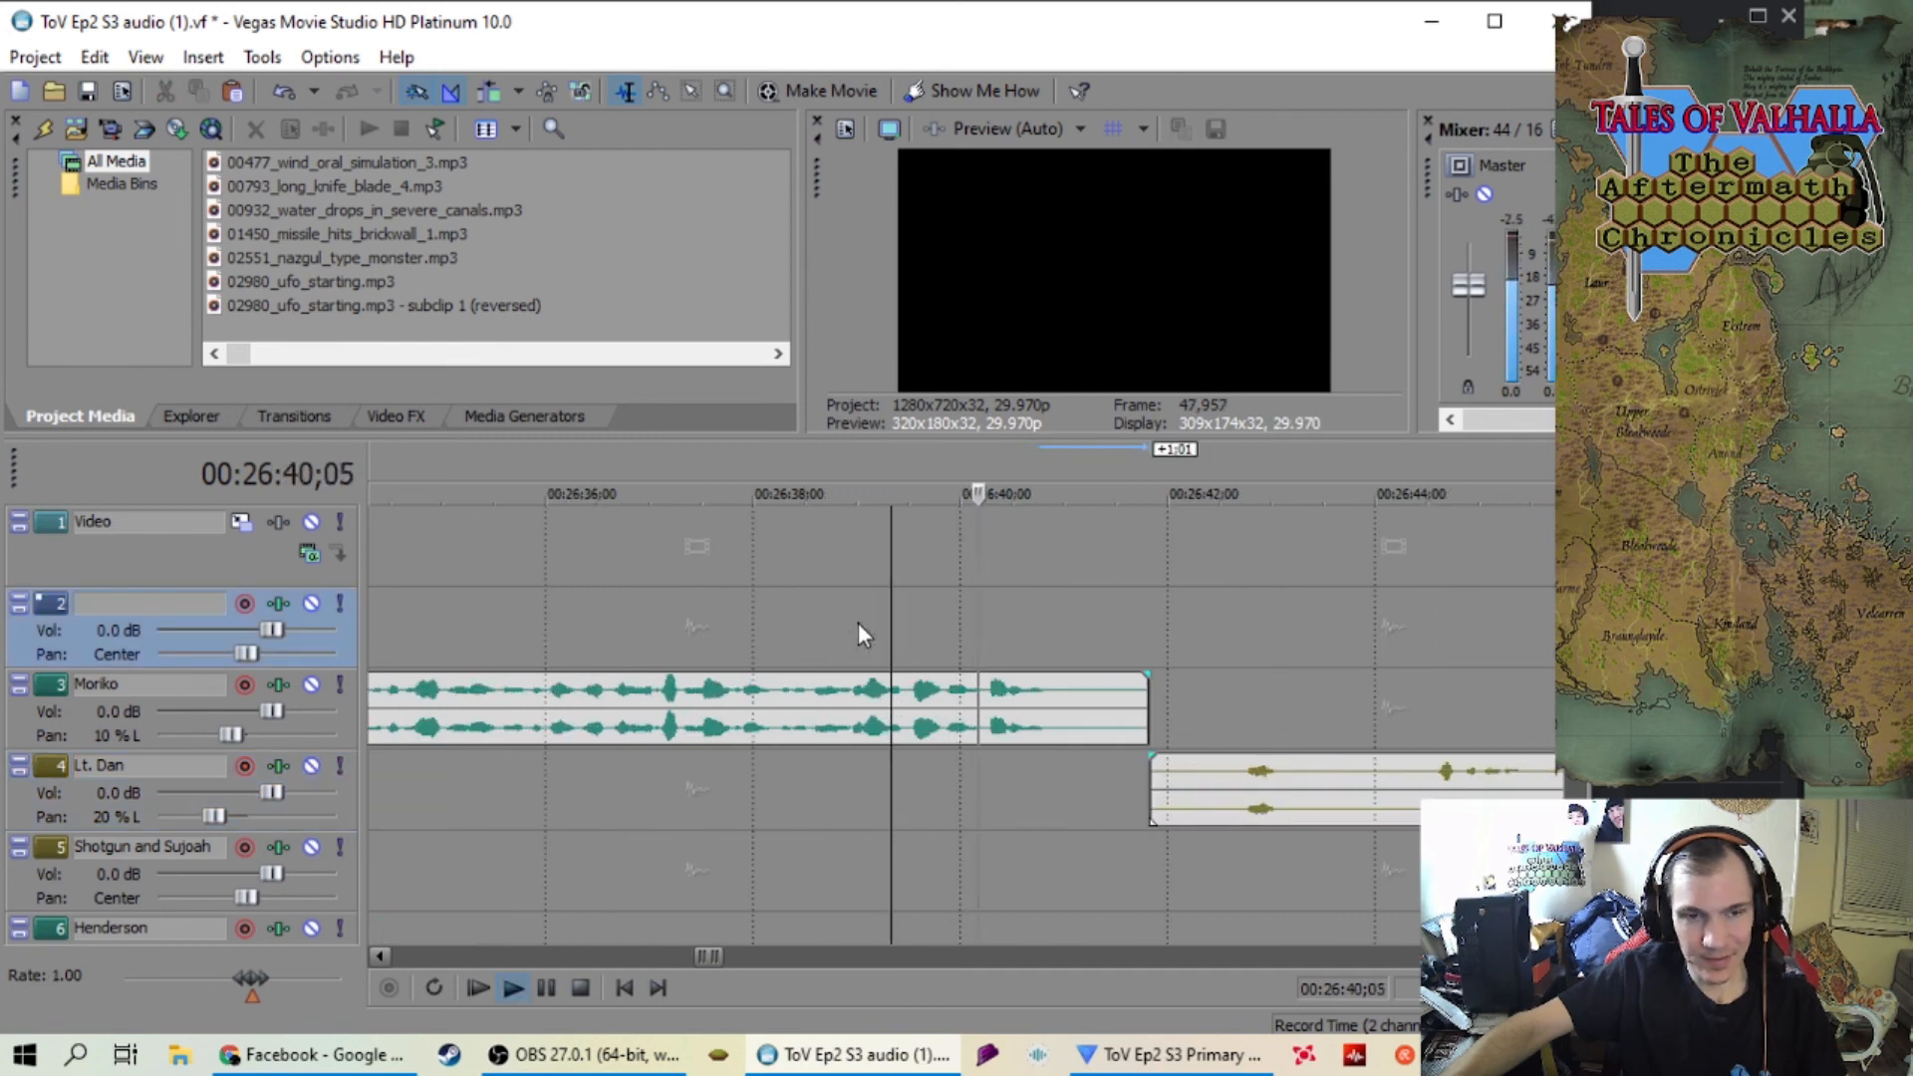
scroll(858, 624, down, 2)
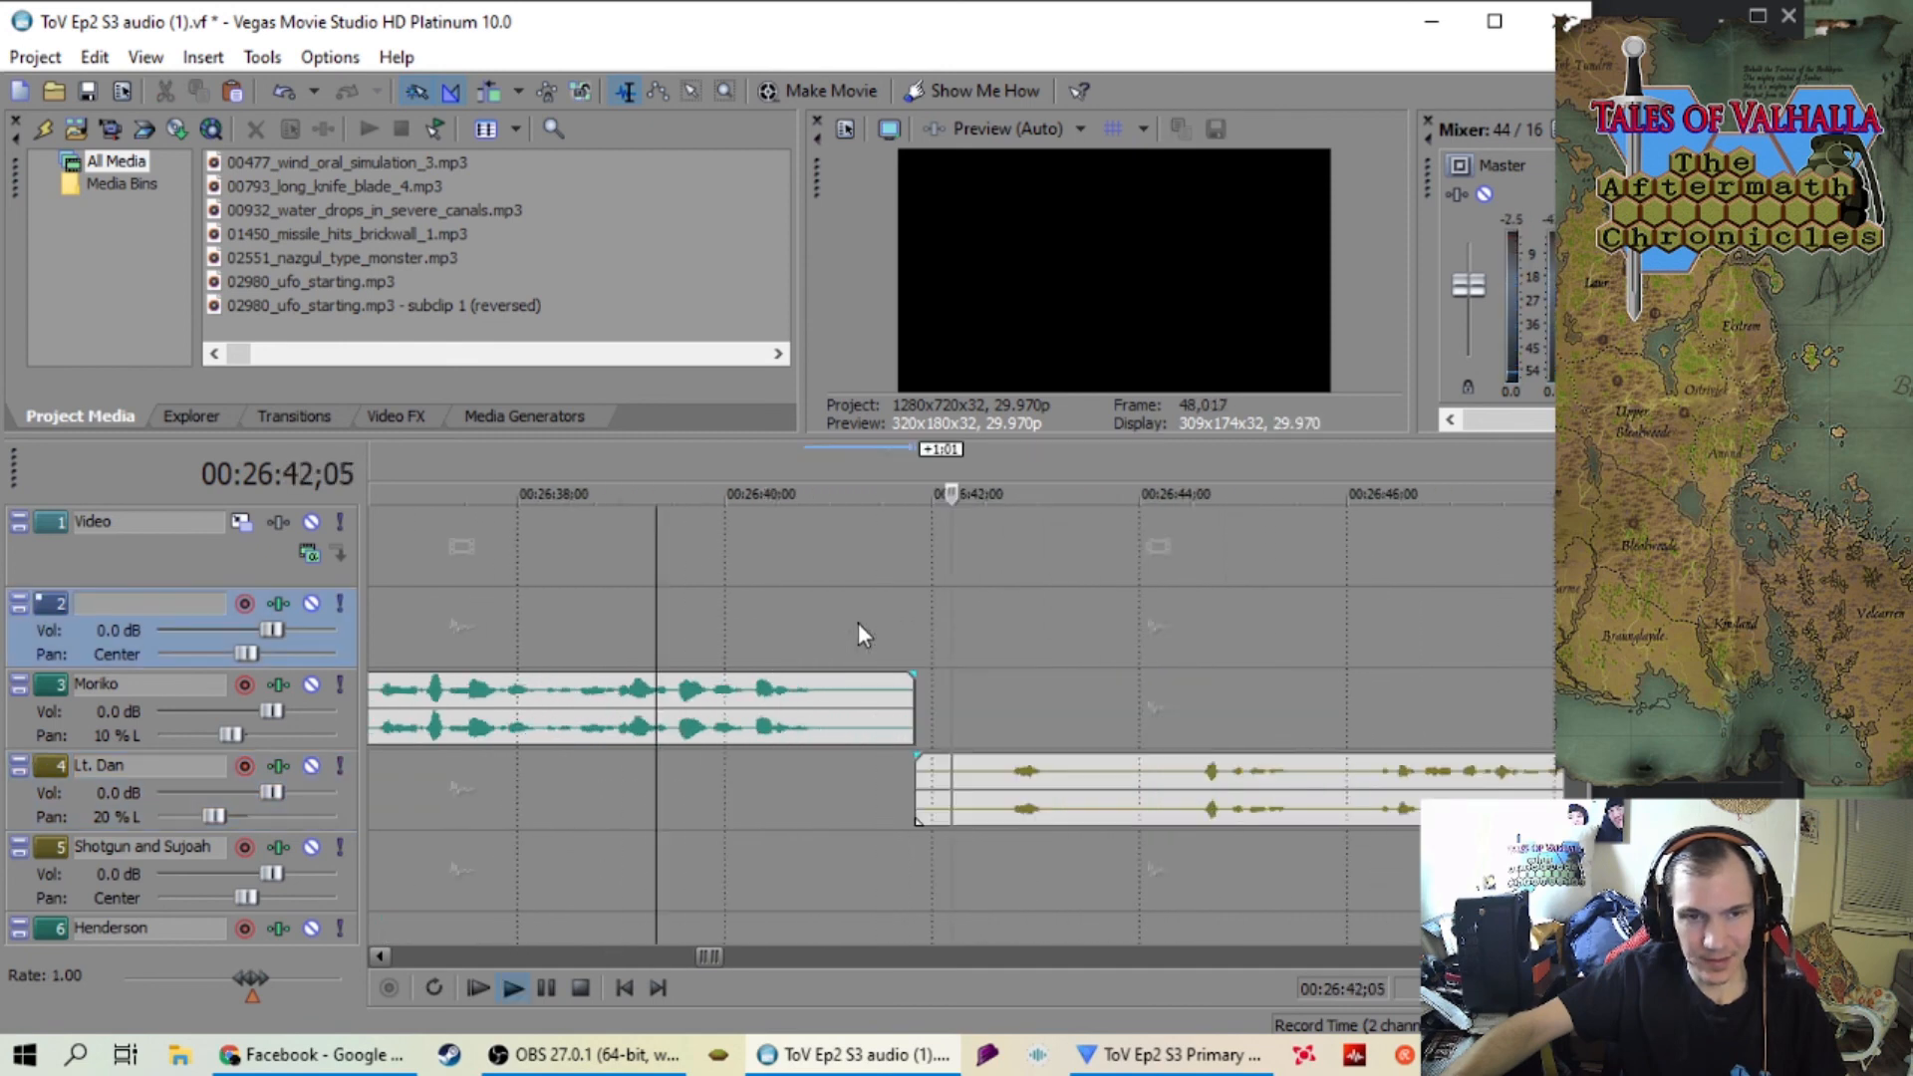
key(space)
scroll(967, 781, down, 1)
scroll(966, 794, up, 2)
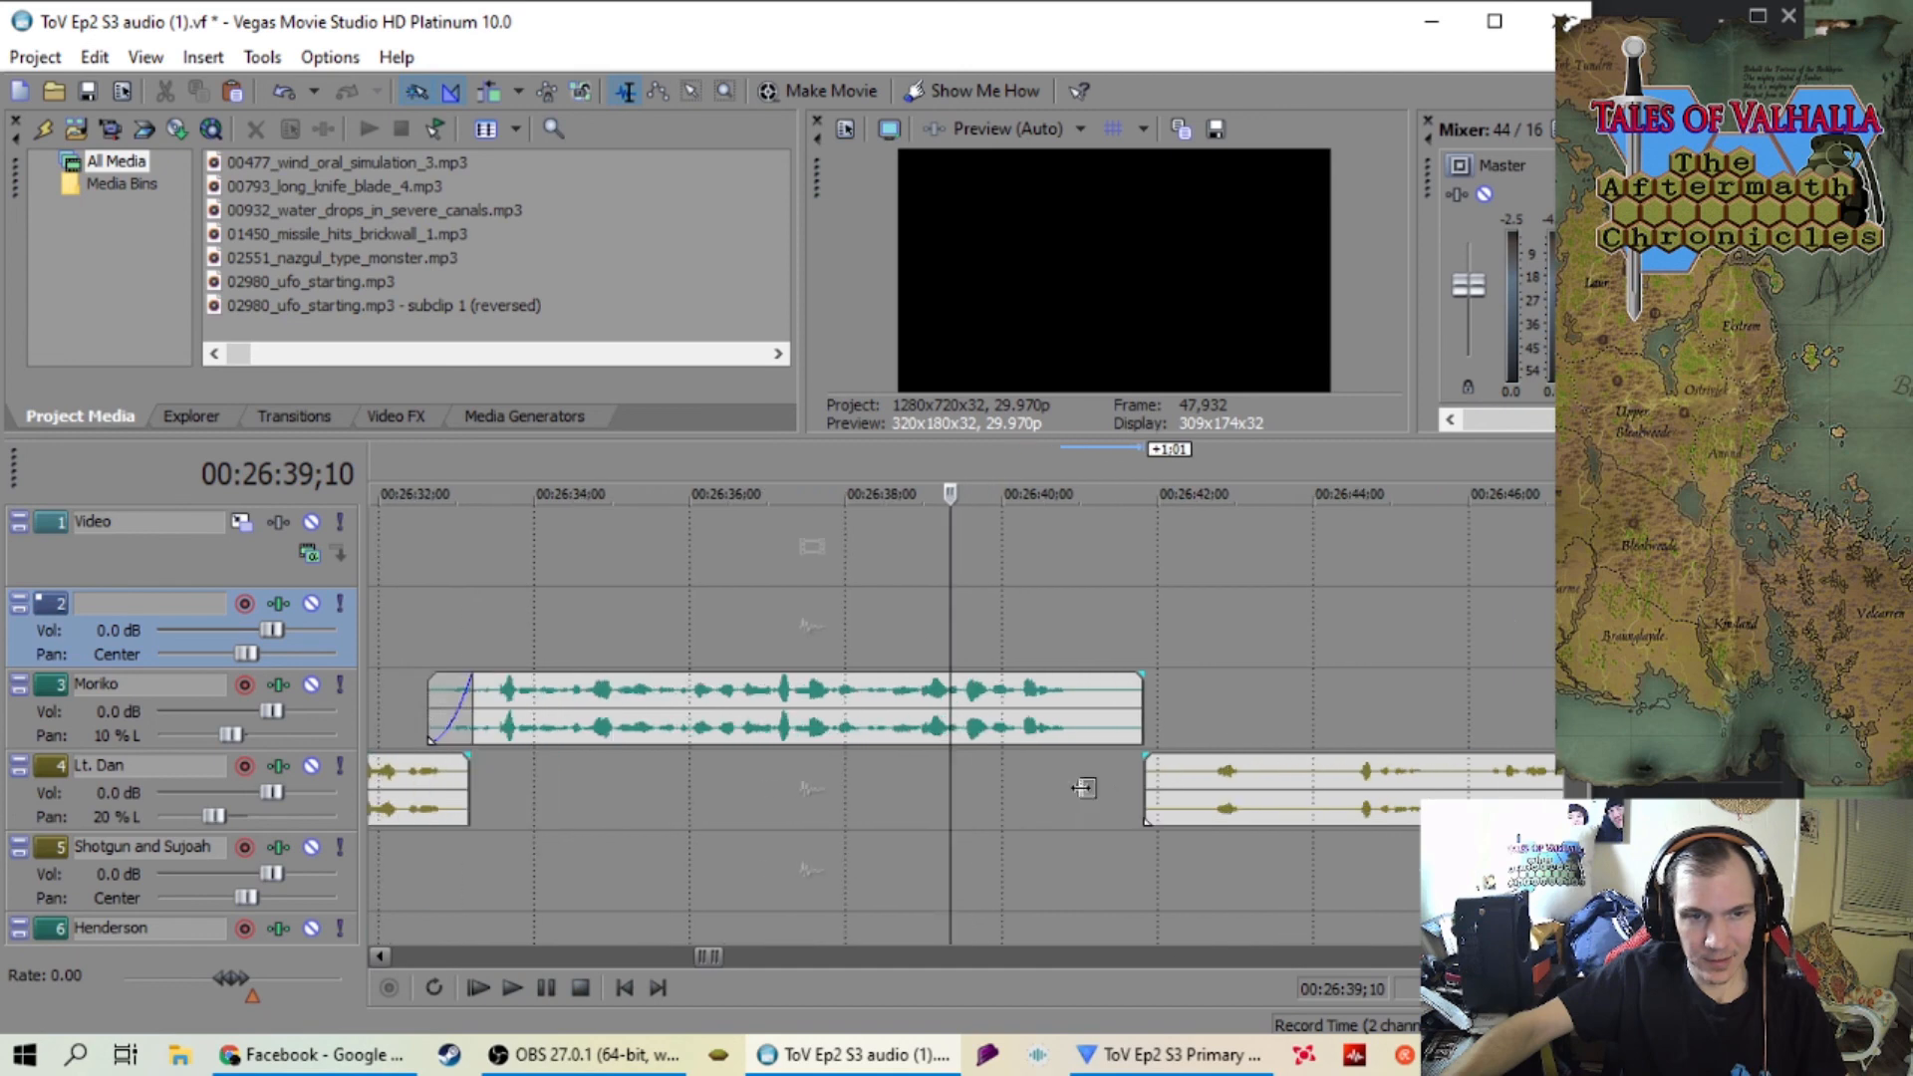
drag(1273, 800, 1230, 797)
Play the tightened transition and move Lt. Dan's second clip 13 frames earlier, so it directly follows his first clip
key(space)
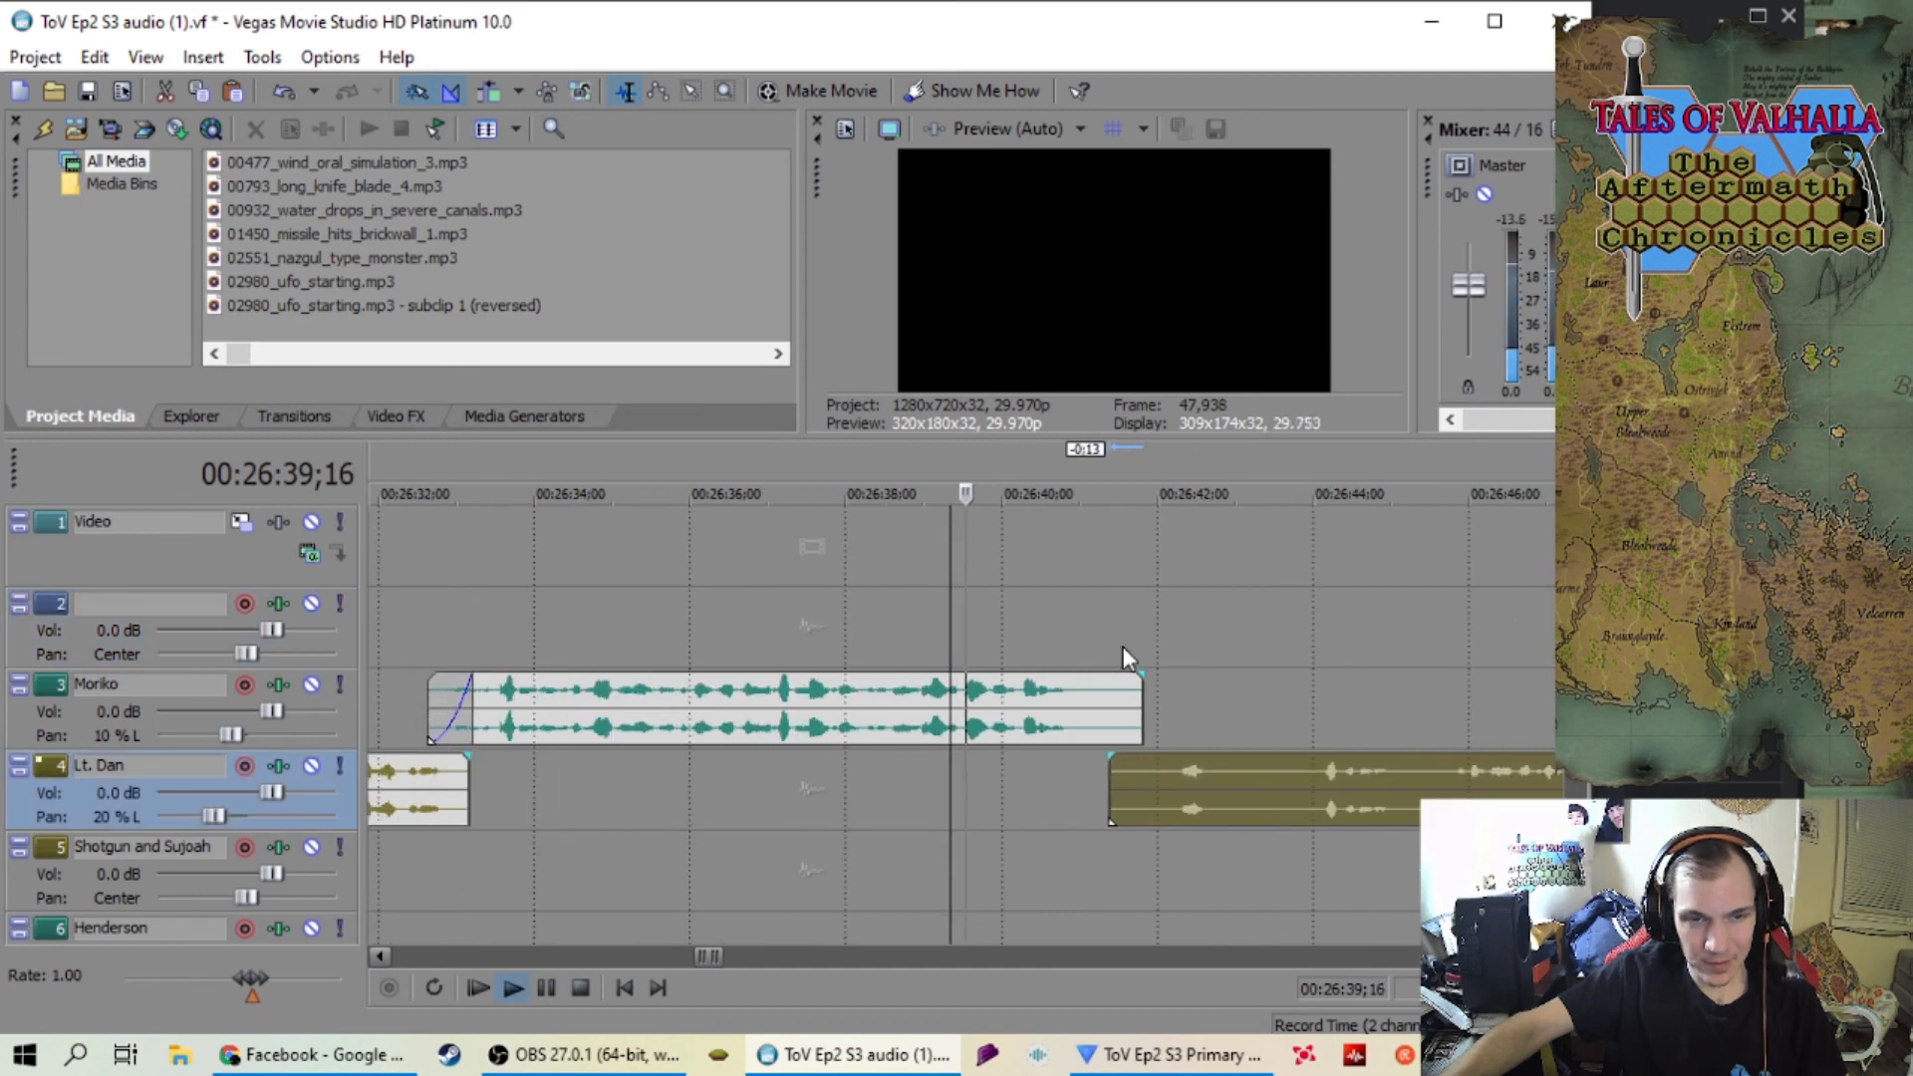
scroll(1124, 649, up, 1)
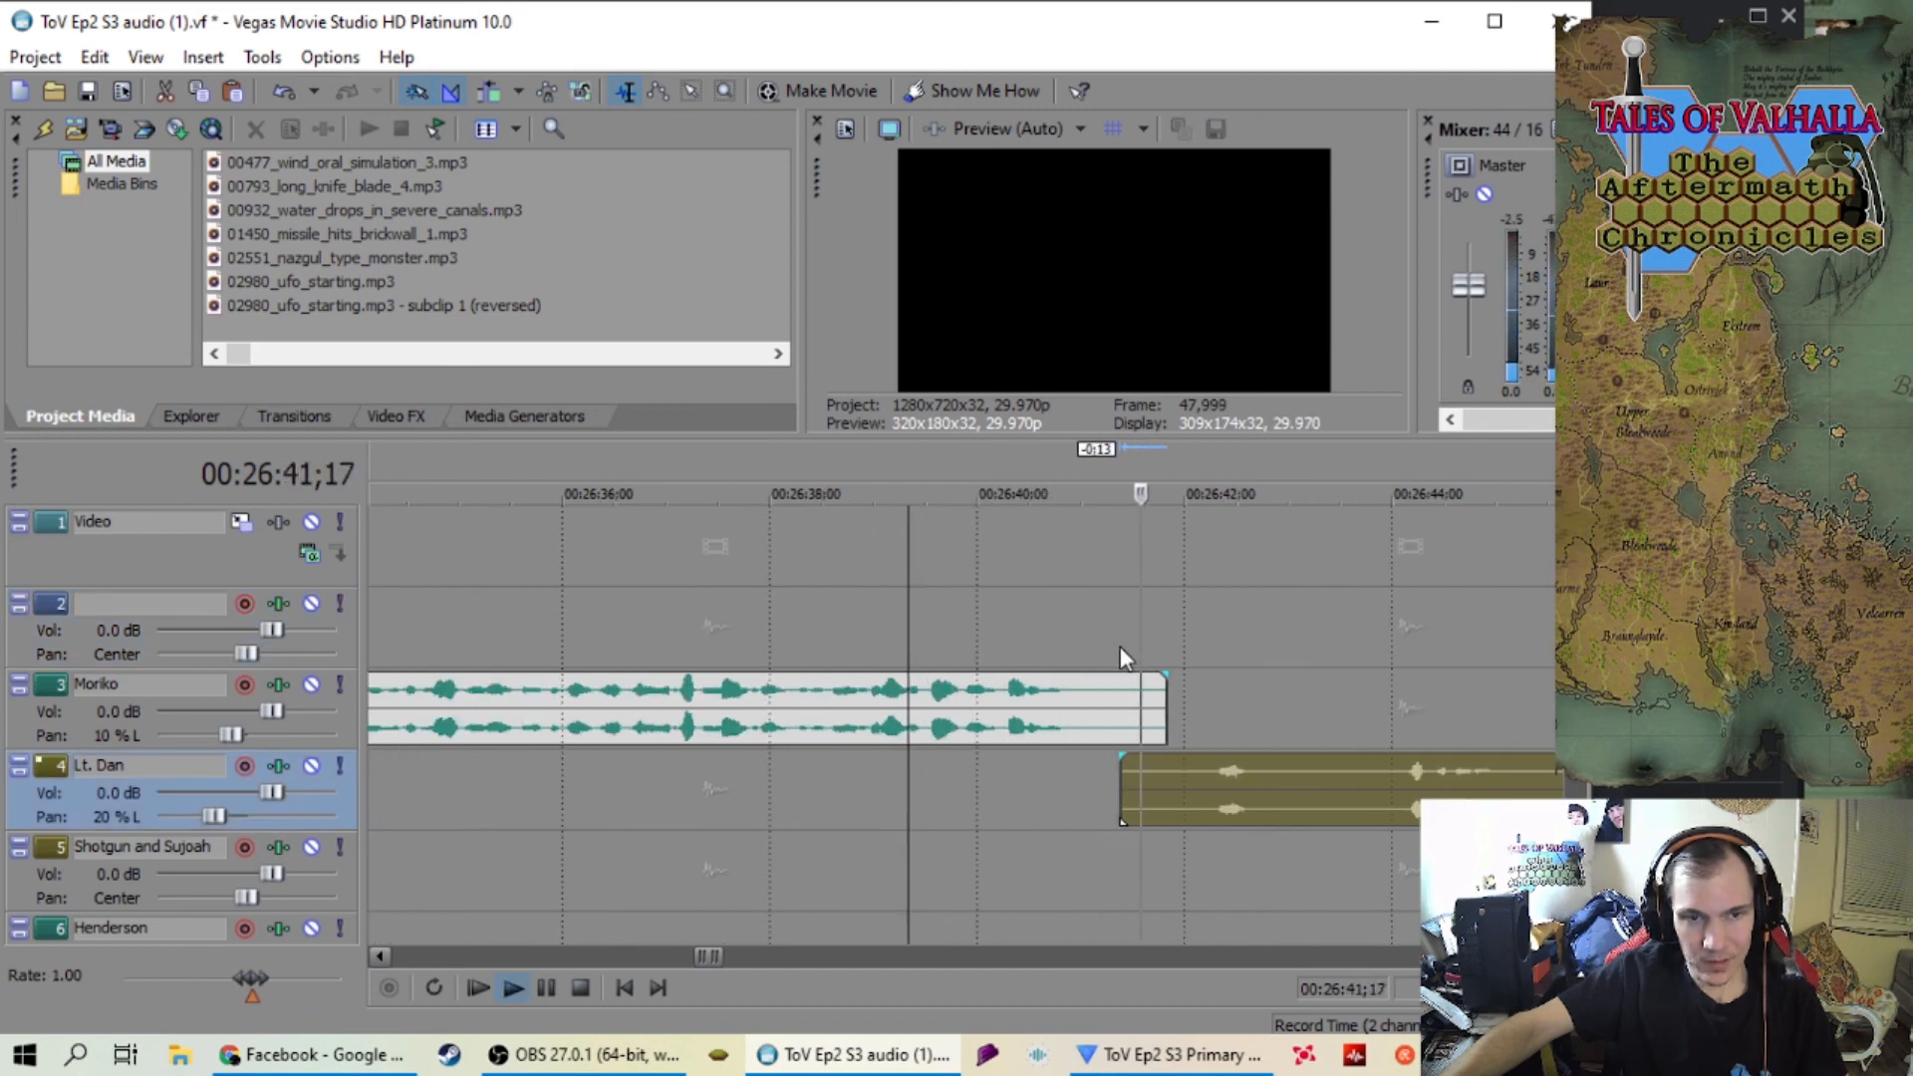
scroll(1096, 728, down, 2)
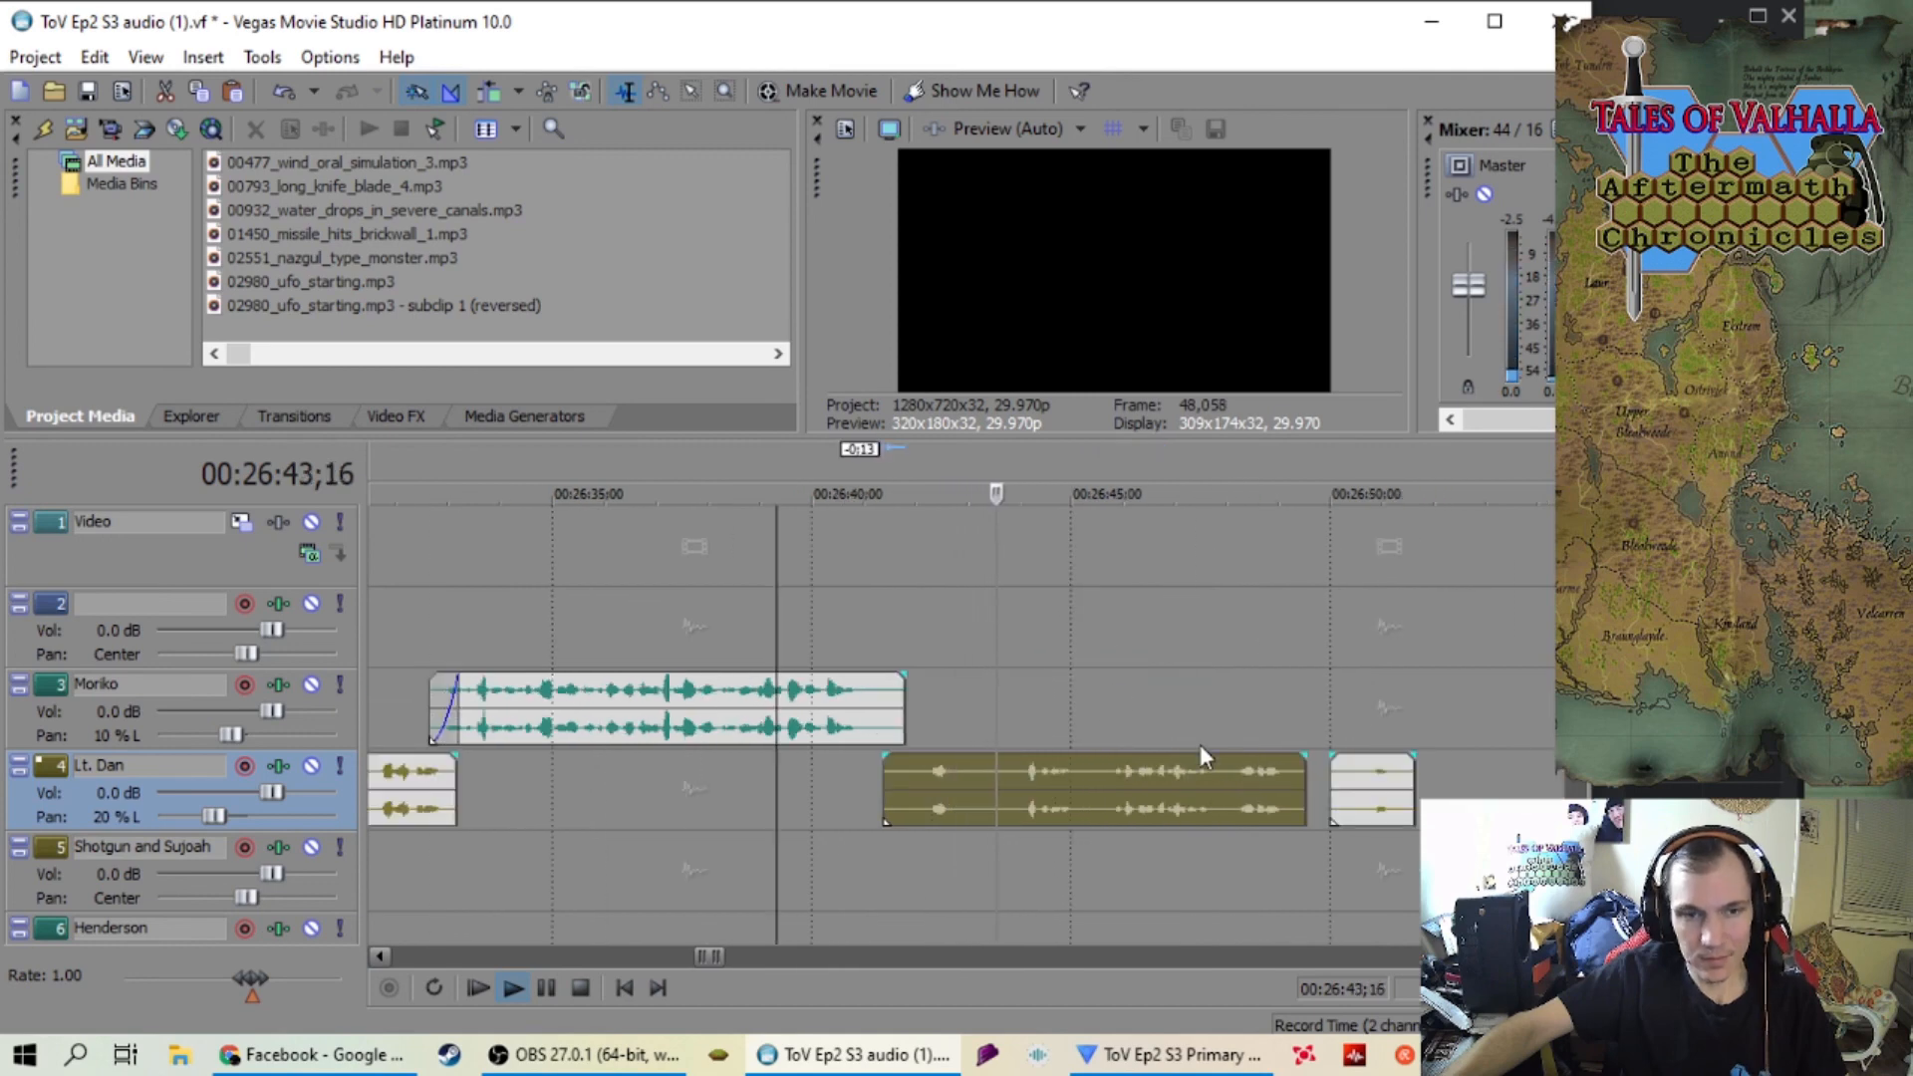
key(space)
click(1368, 803)
Listen from the end of the Moriko clip through both of Lt. Dan's clips to check the timing of the exchange
key(space)
scroll(859, 615, up, 4)
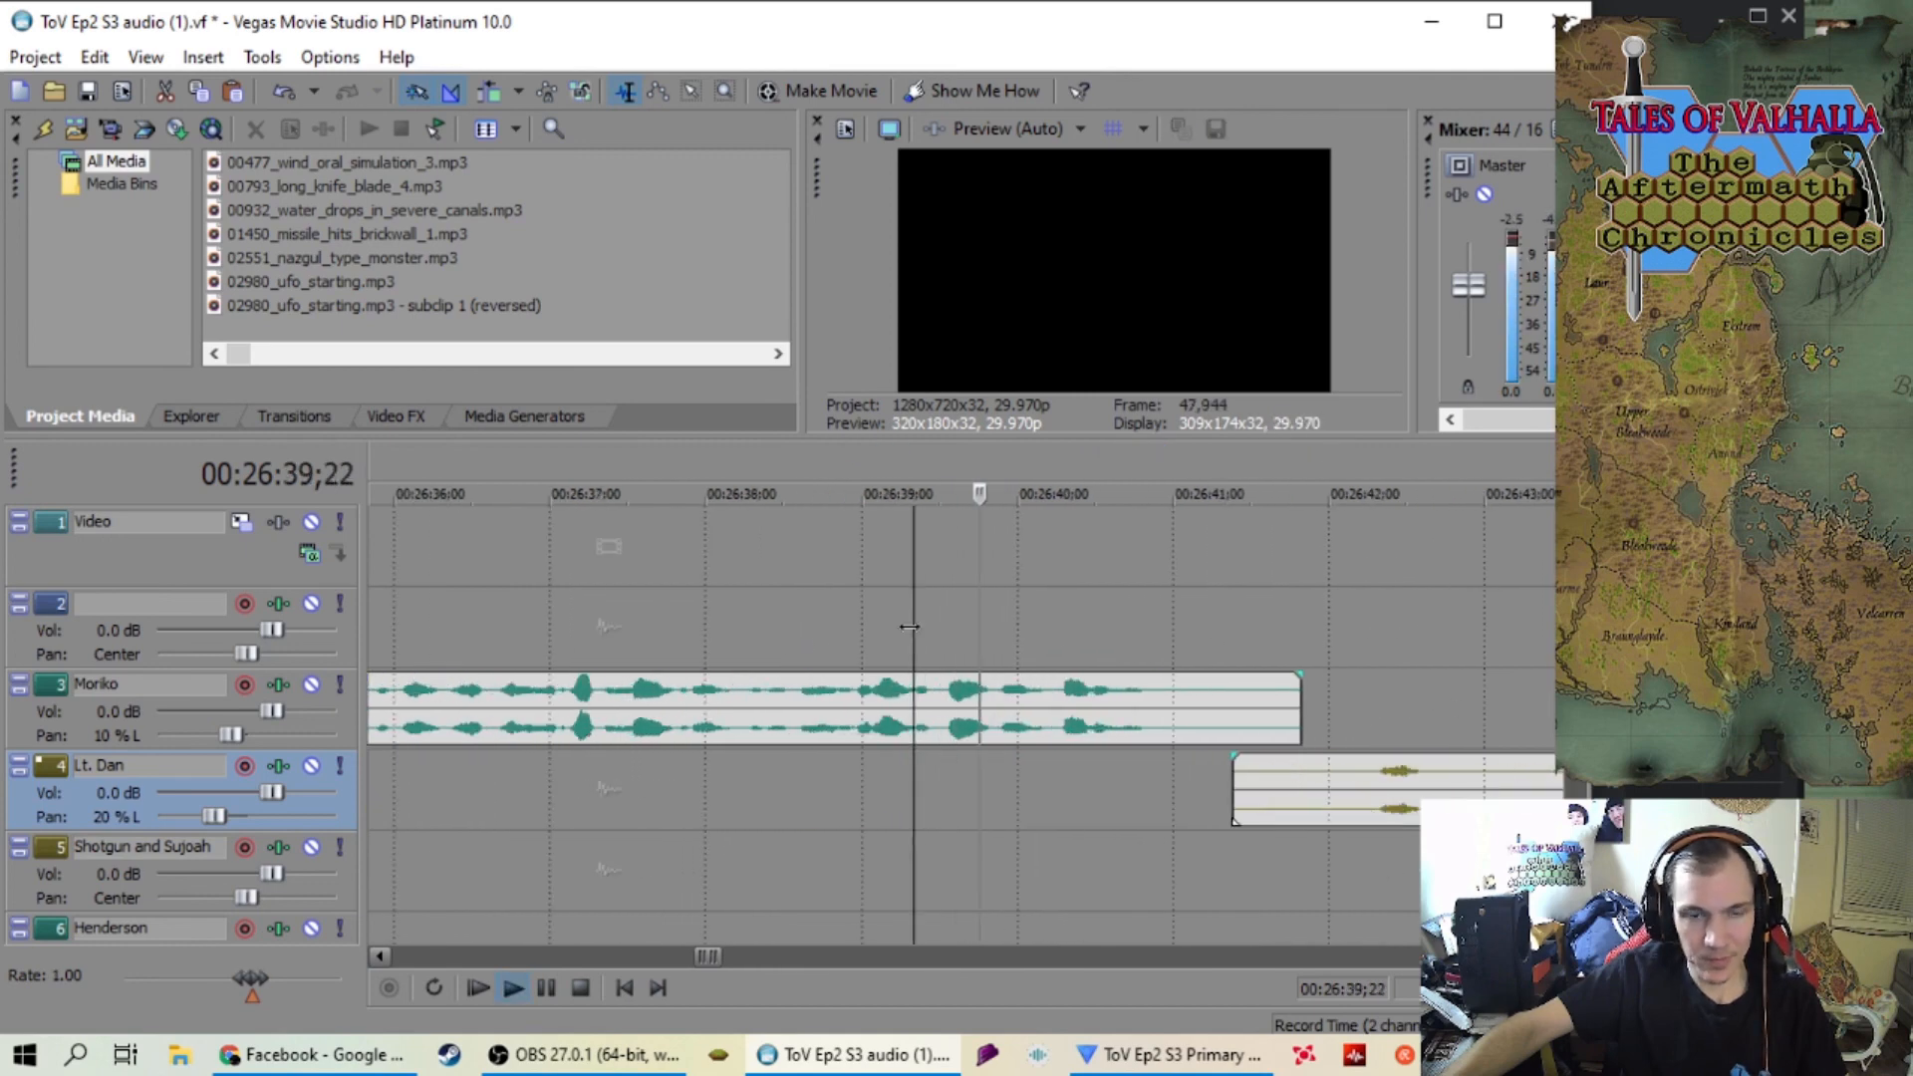
scroll(918, 629, down, 4)
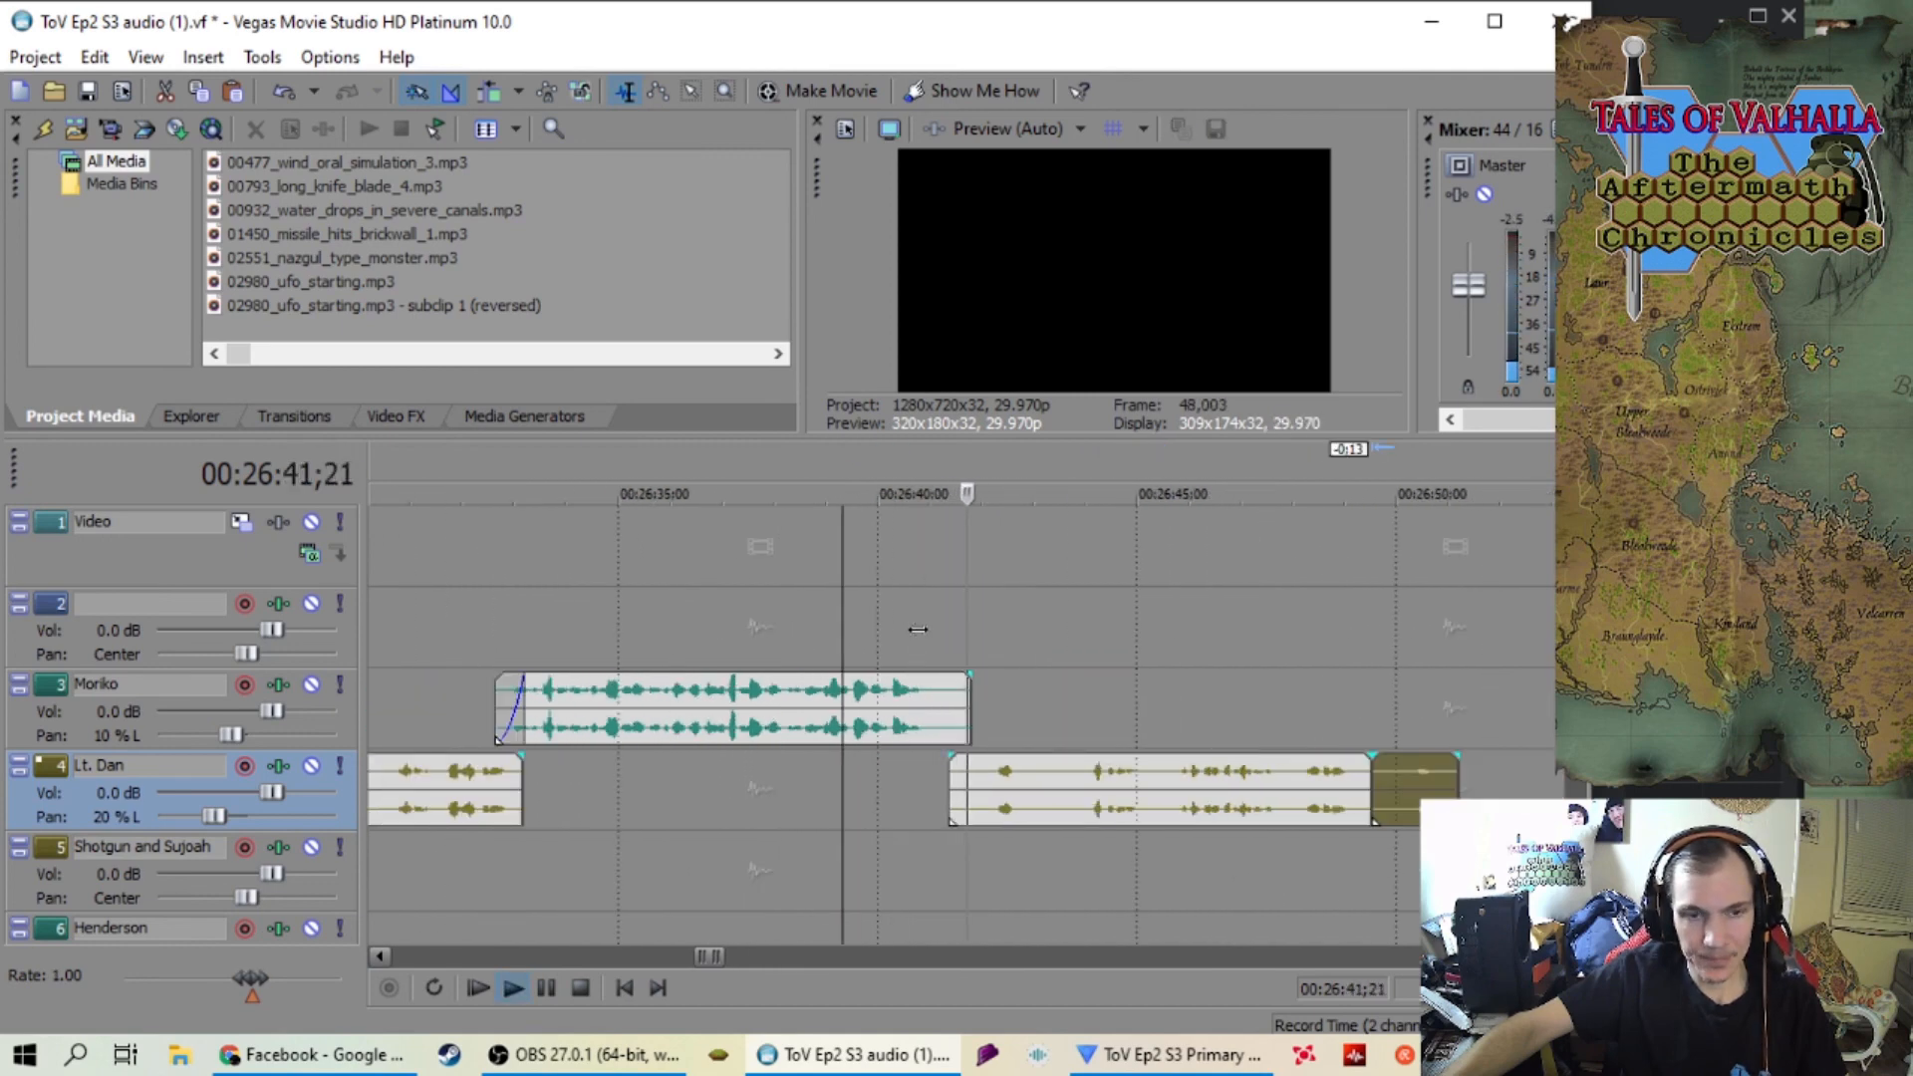
scroll(917, 629, down, 3)
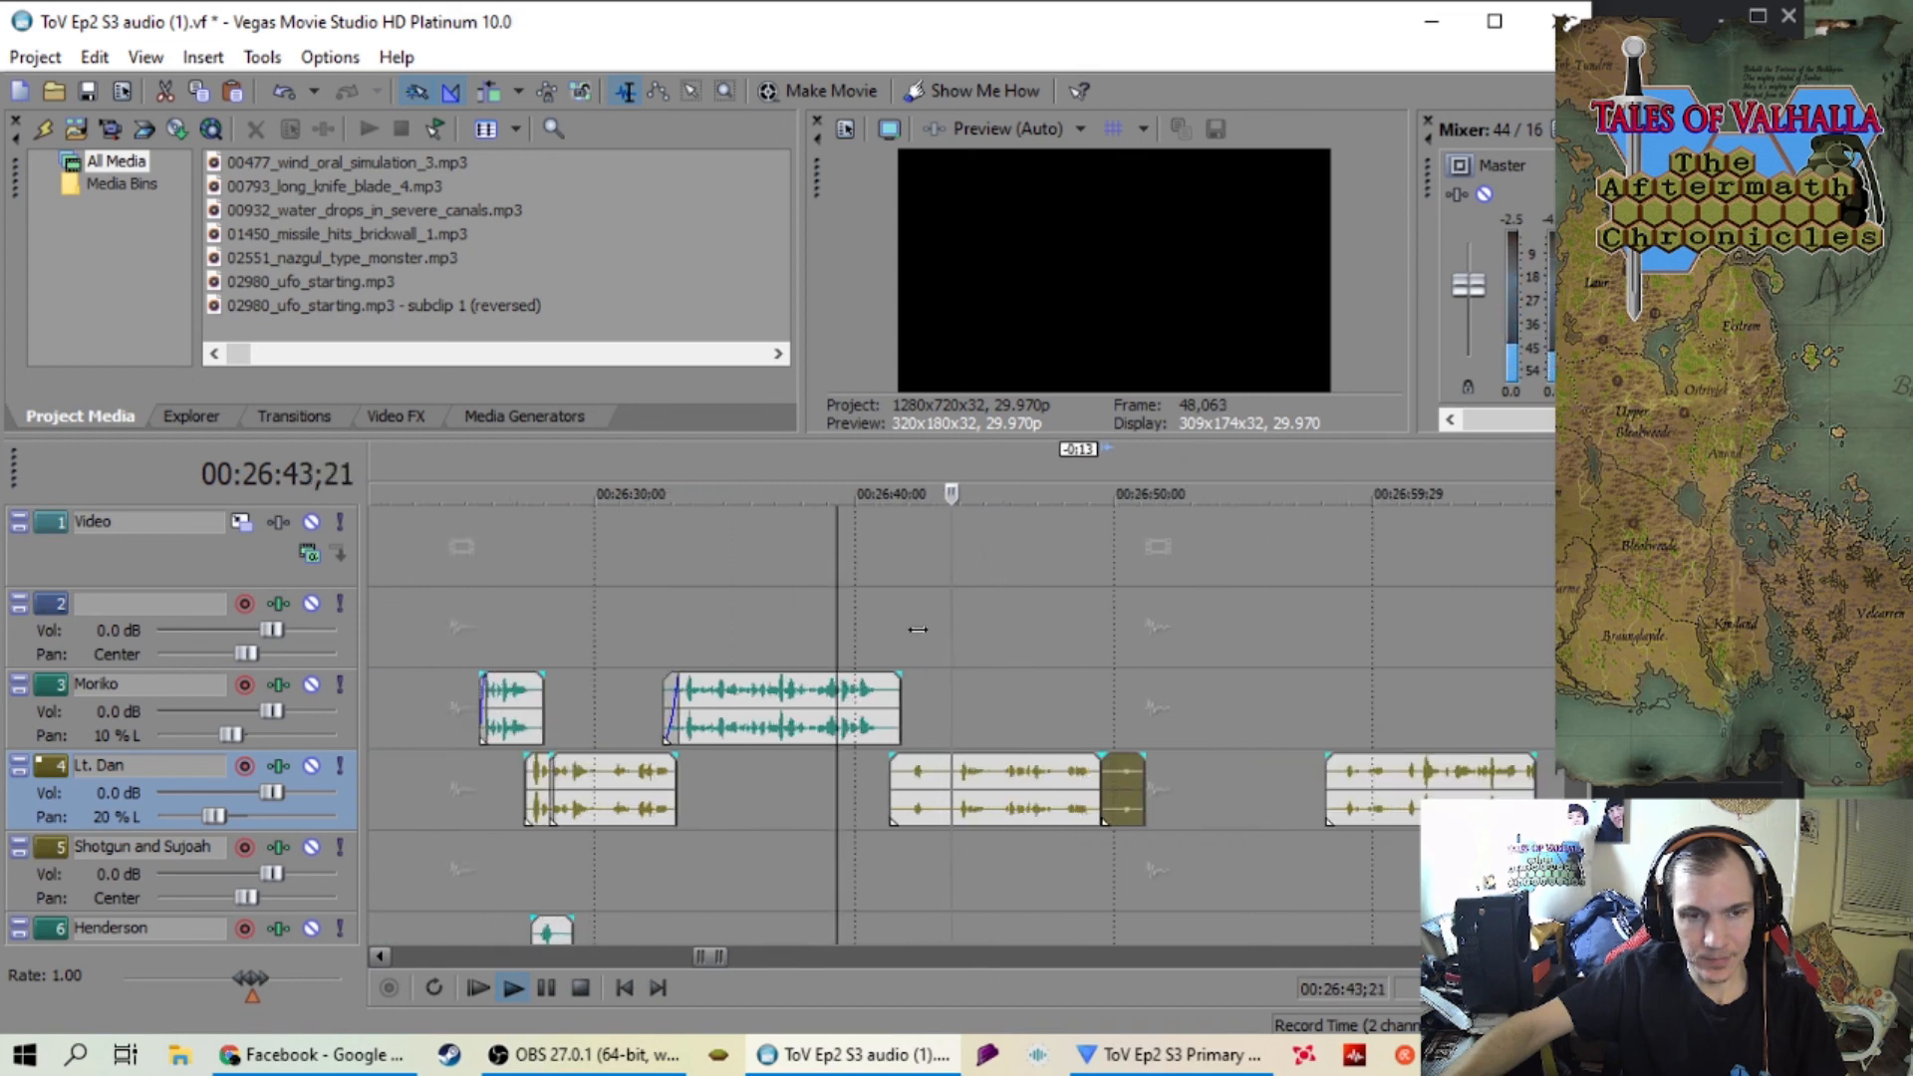
scroll(920, 639, up, 2)
scroll(985, 651, down, 3)
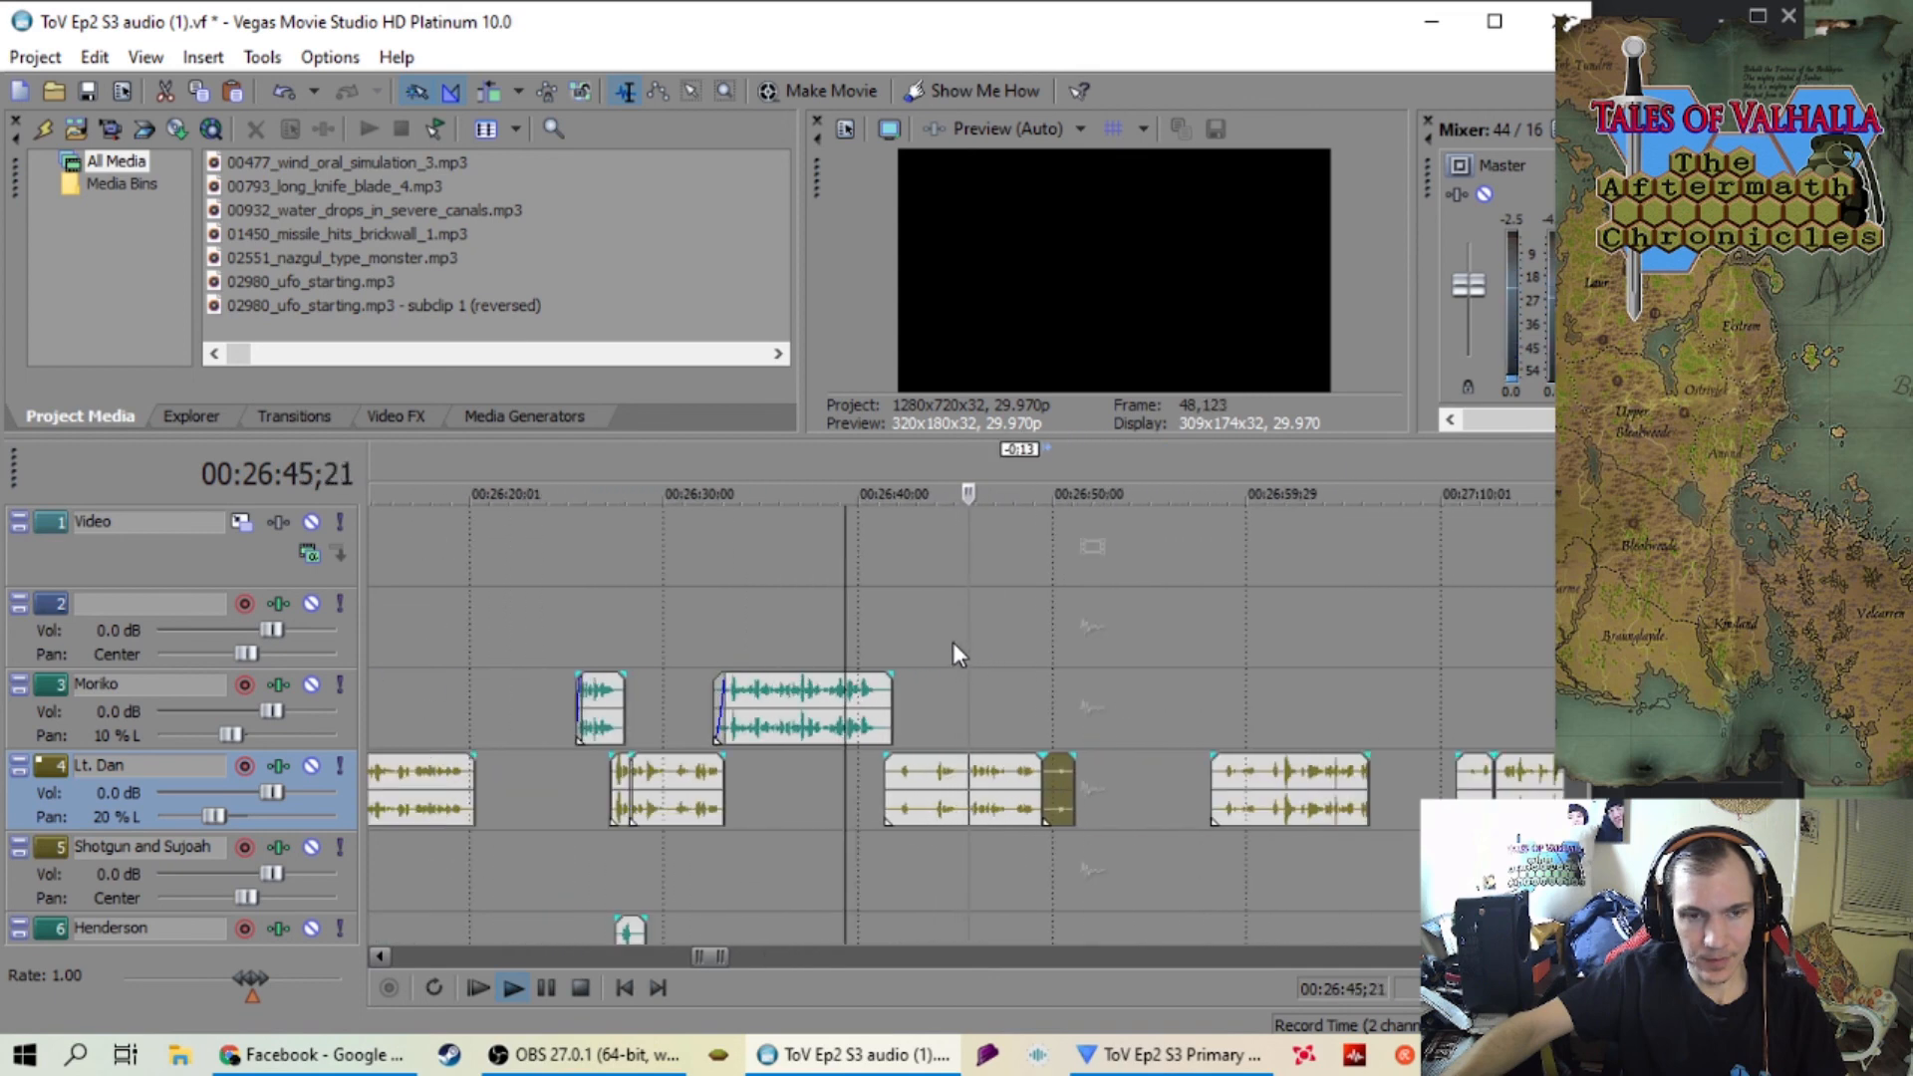
scroll(955, 654, up, 3)
scroll(951, 654, up, 2)
scroll(952, 654, down, 1)
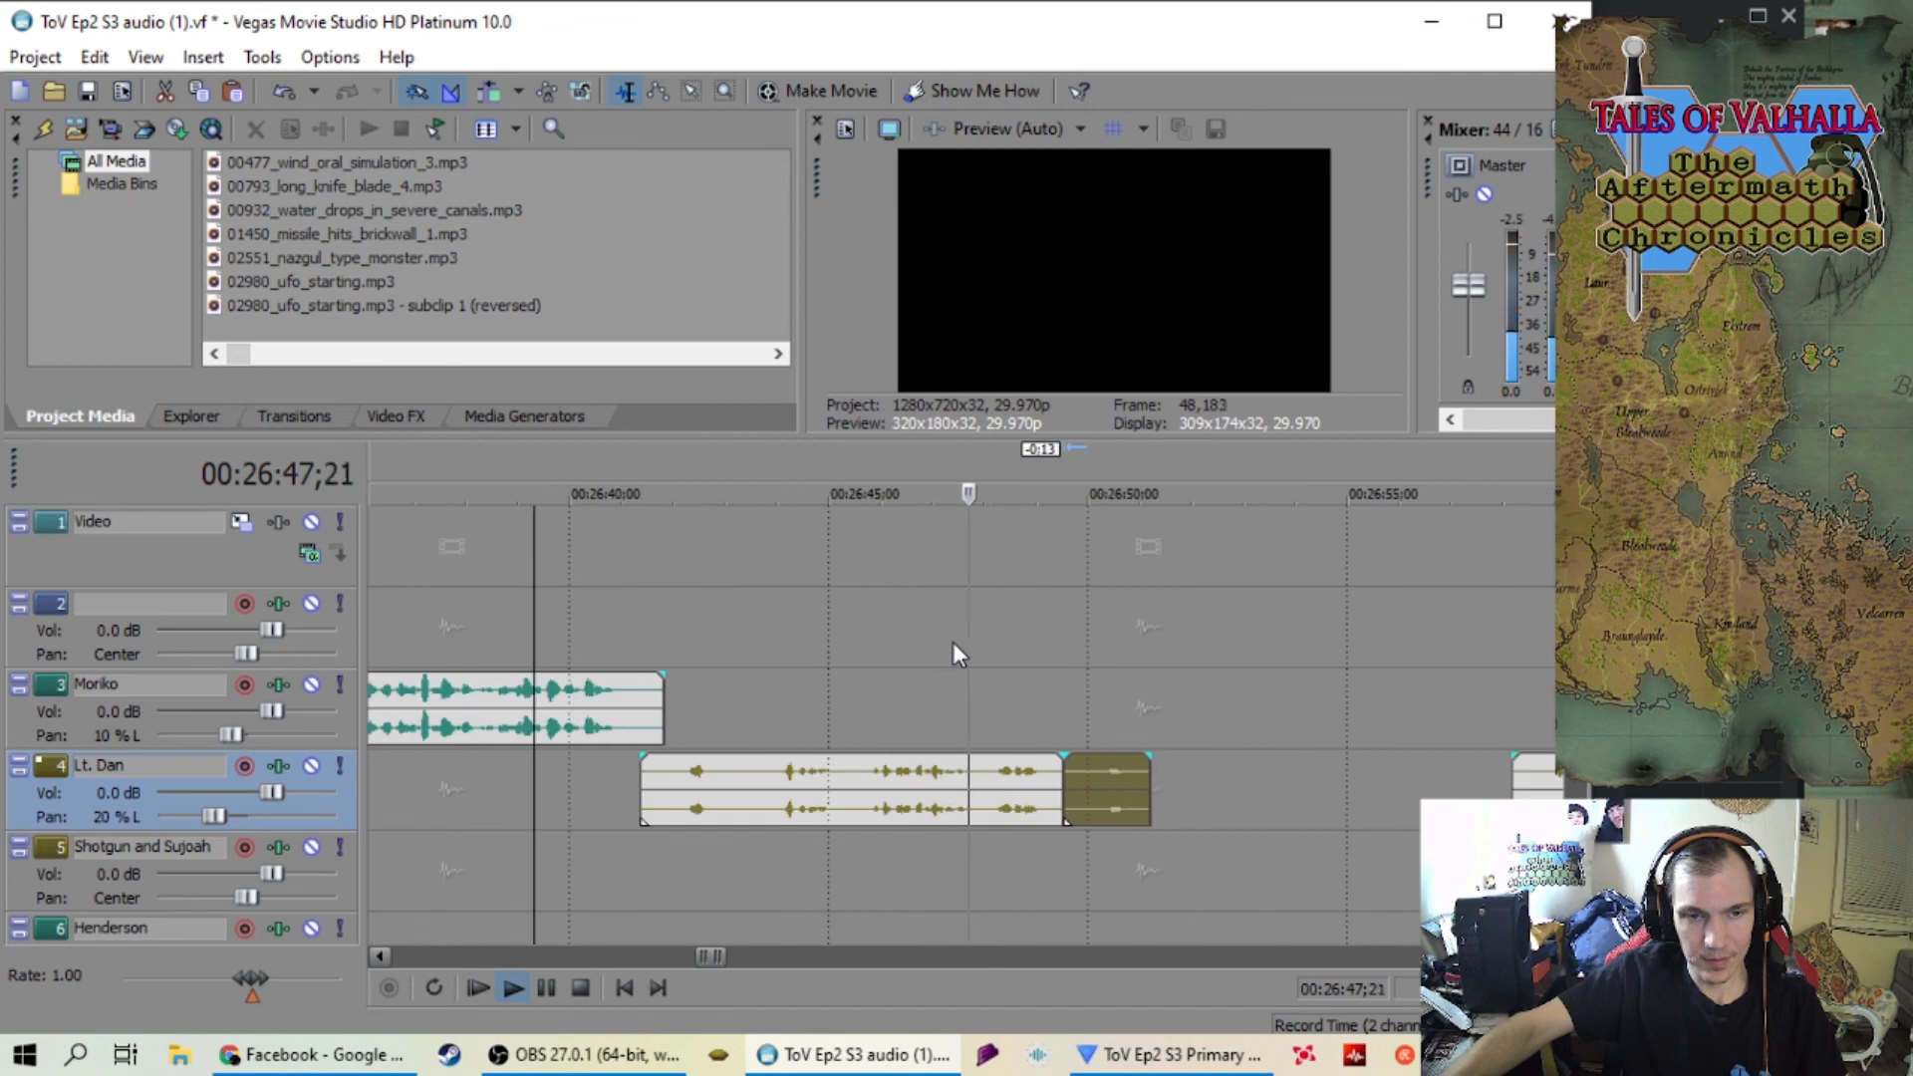
scroll(951, 652, up, 2)
scroll(953, 647, up, 2)
scroll(955, 646, down, 1)
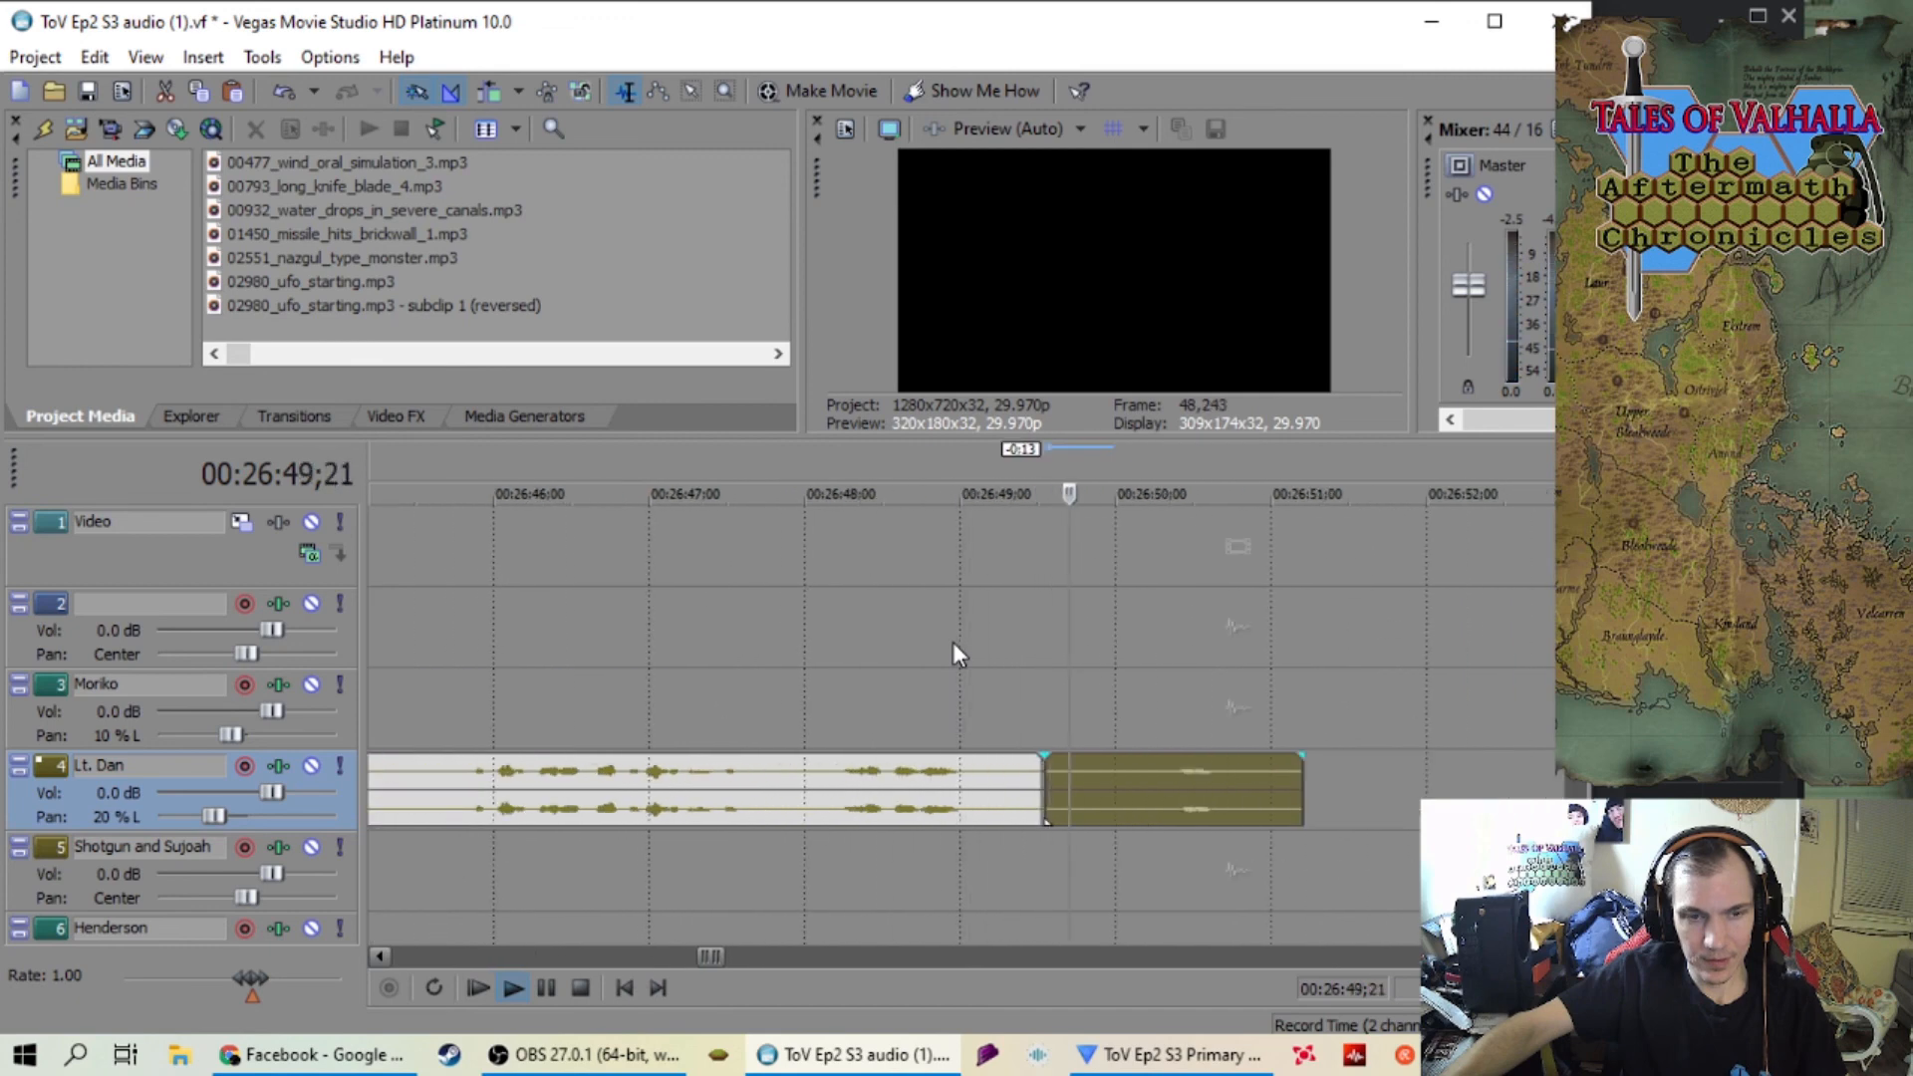
scroll(952, 641, down, 3)
key(space)
Play the overlap at about 00:27:15 and add a short fade-in to the Lt. Dan clip beneath the end of Moriko's line
key(space)
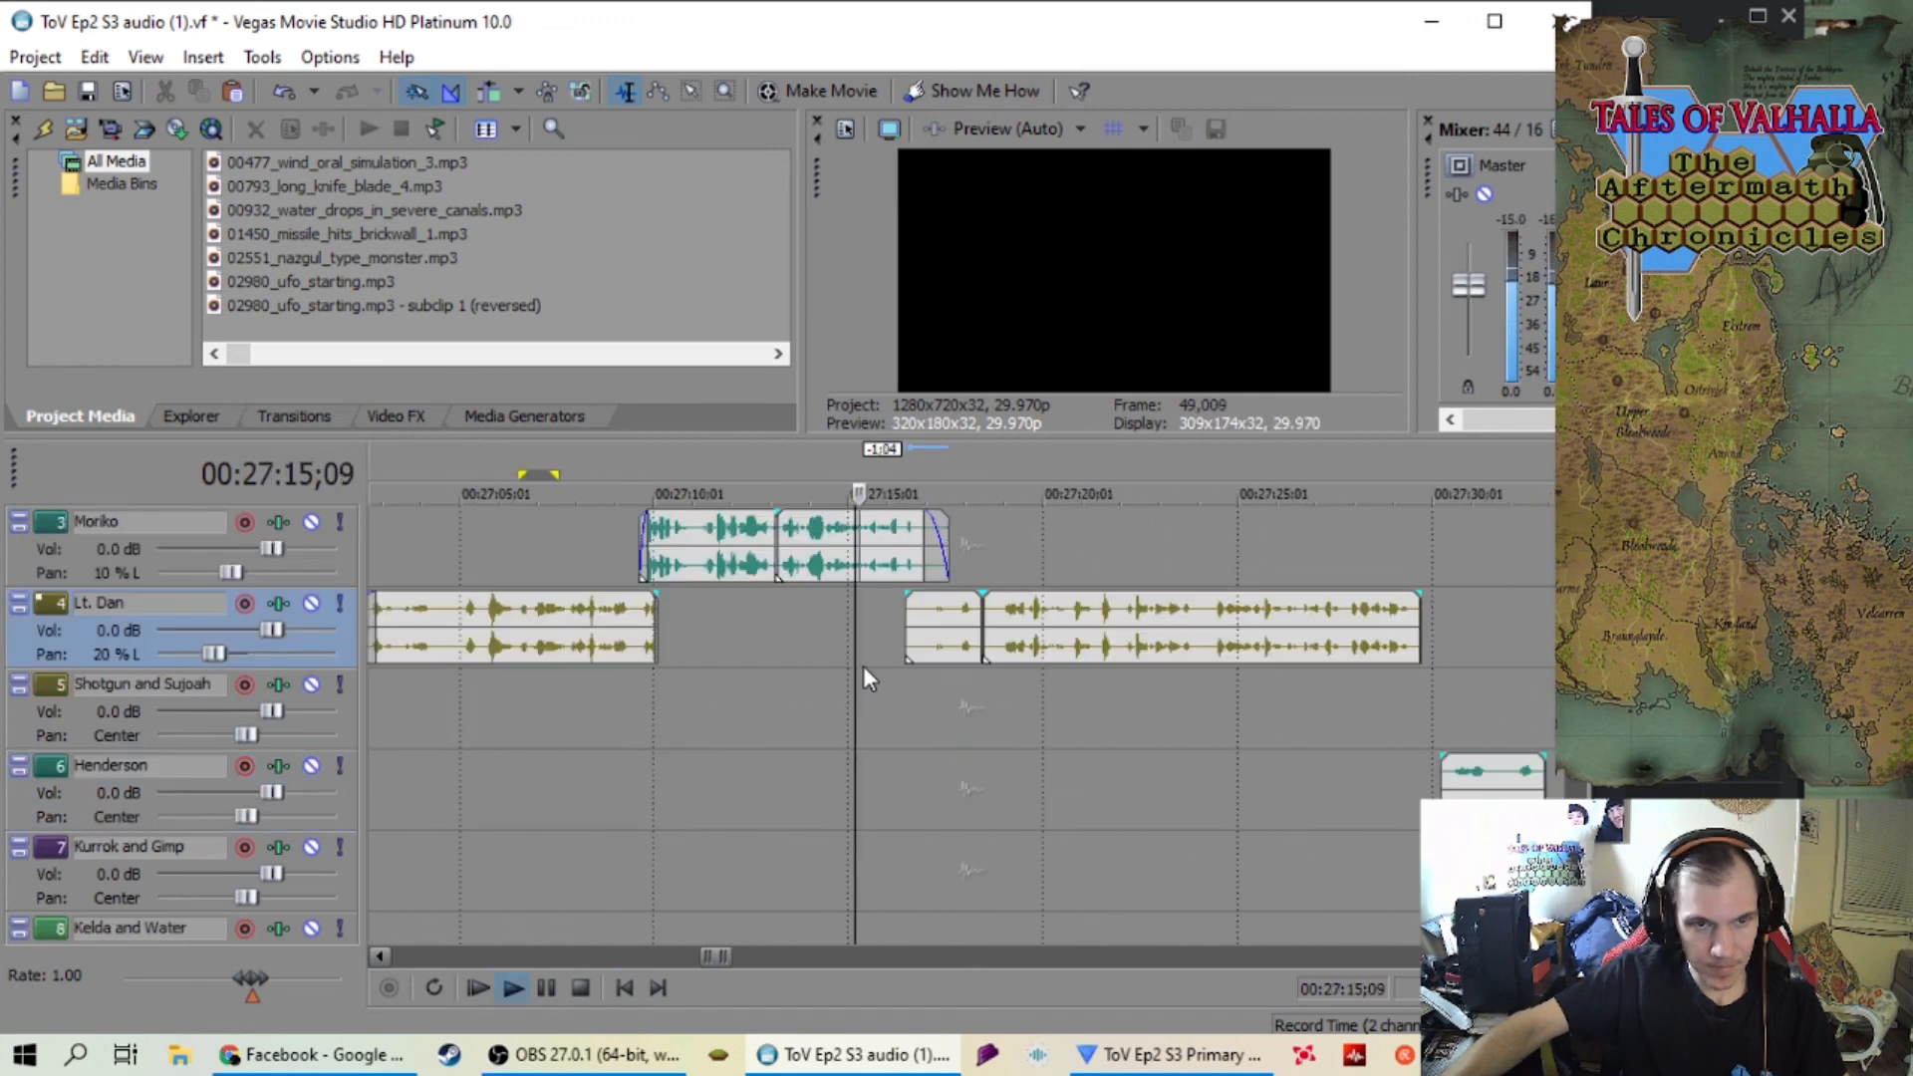
scroll(862, 664, up, 2)
scroll(863, 666, up, 2)
scroll(863, 665, down, 2)
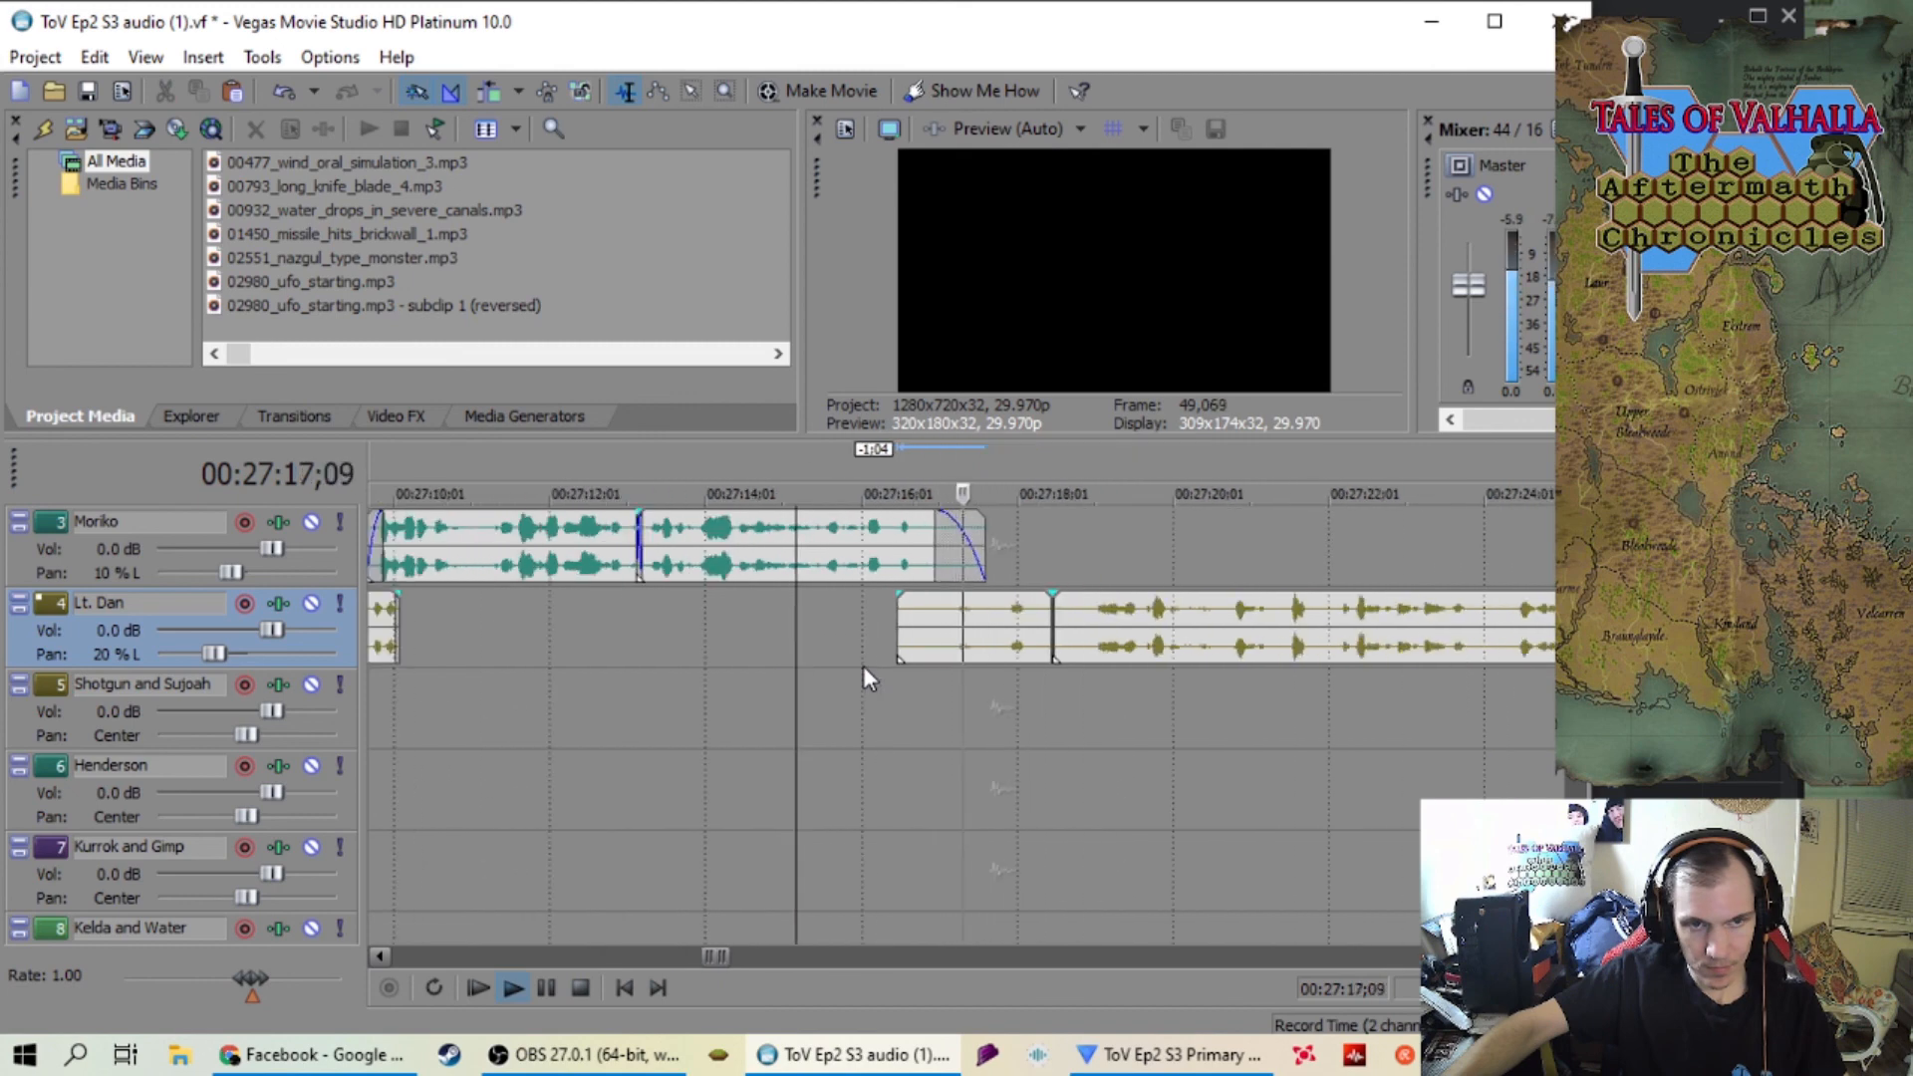
scroll(947, 671, down, 2)
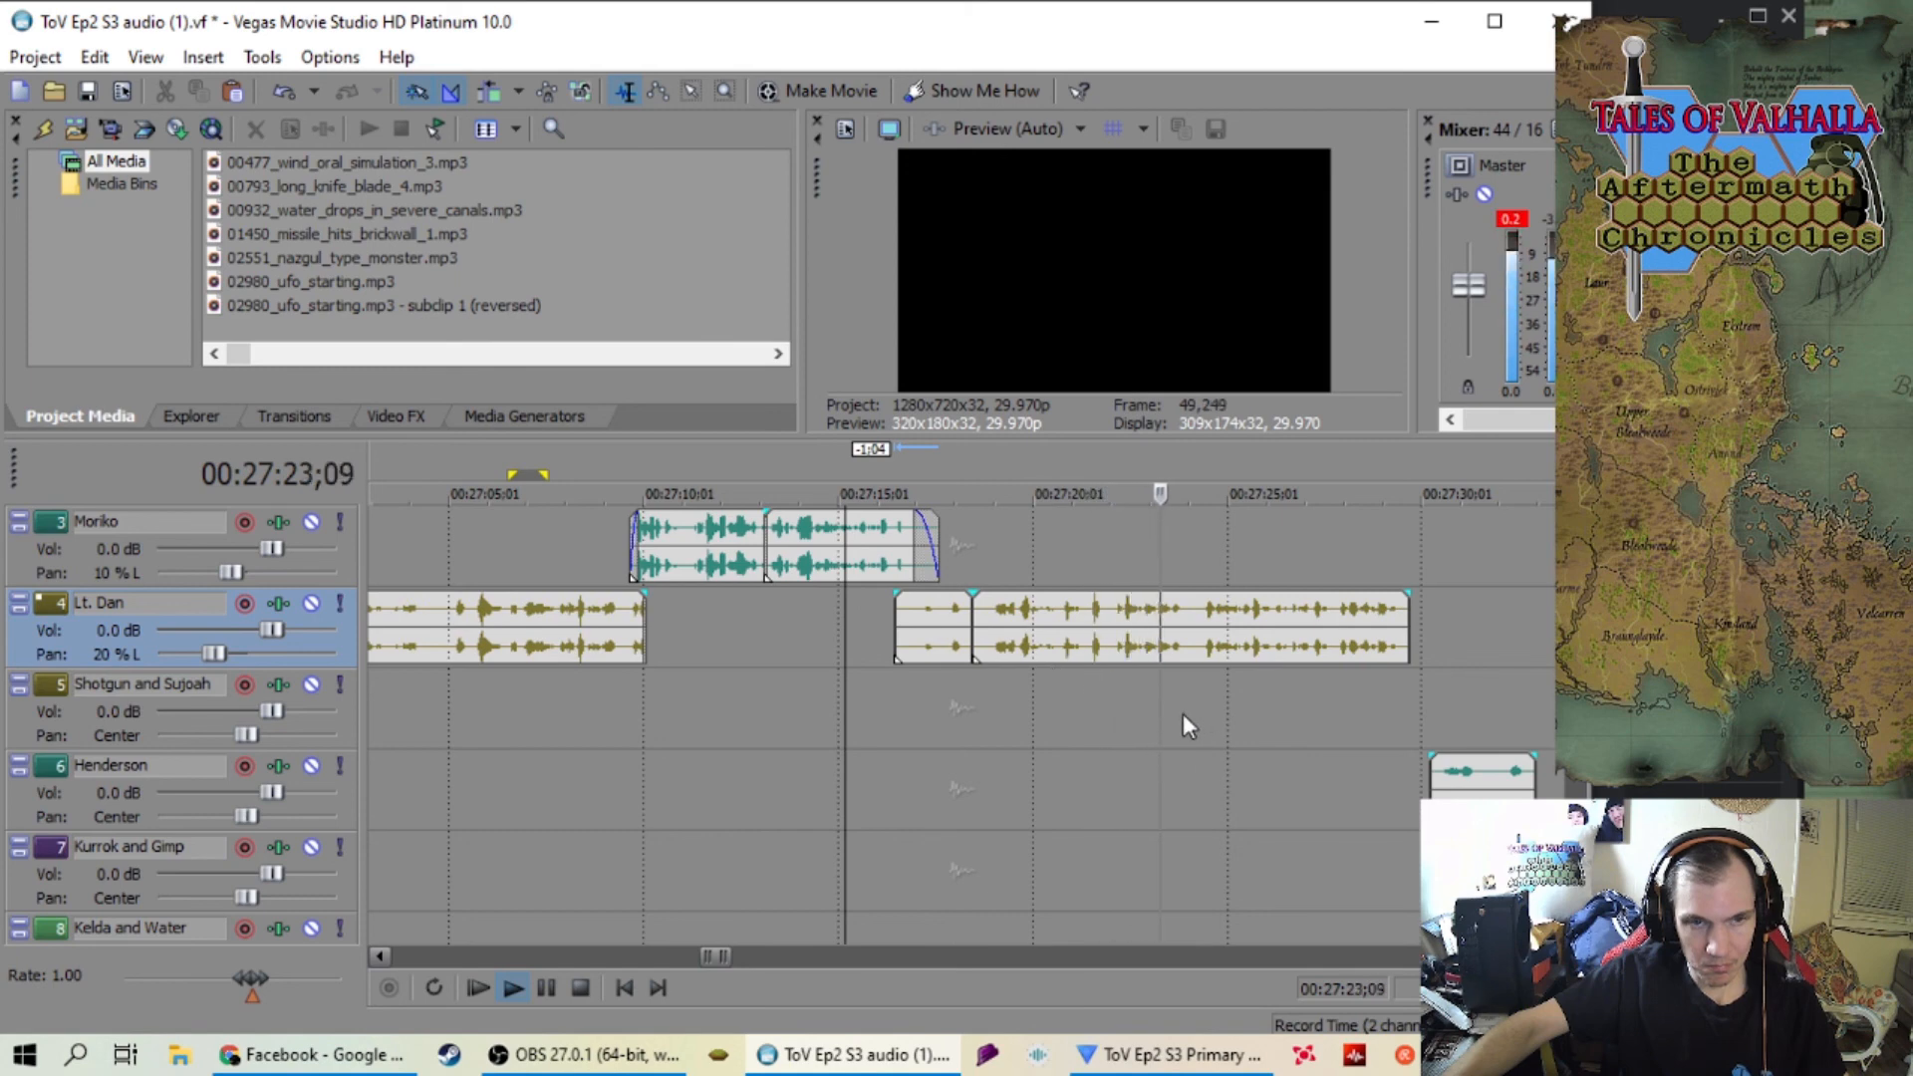
drag(896, 592, 904, 592)
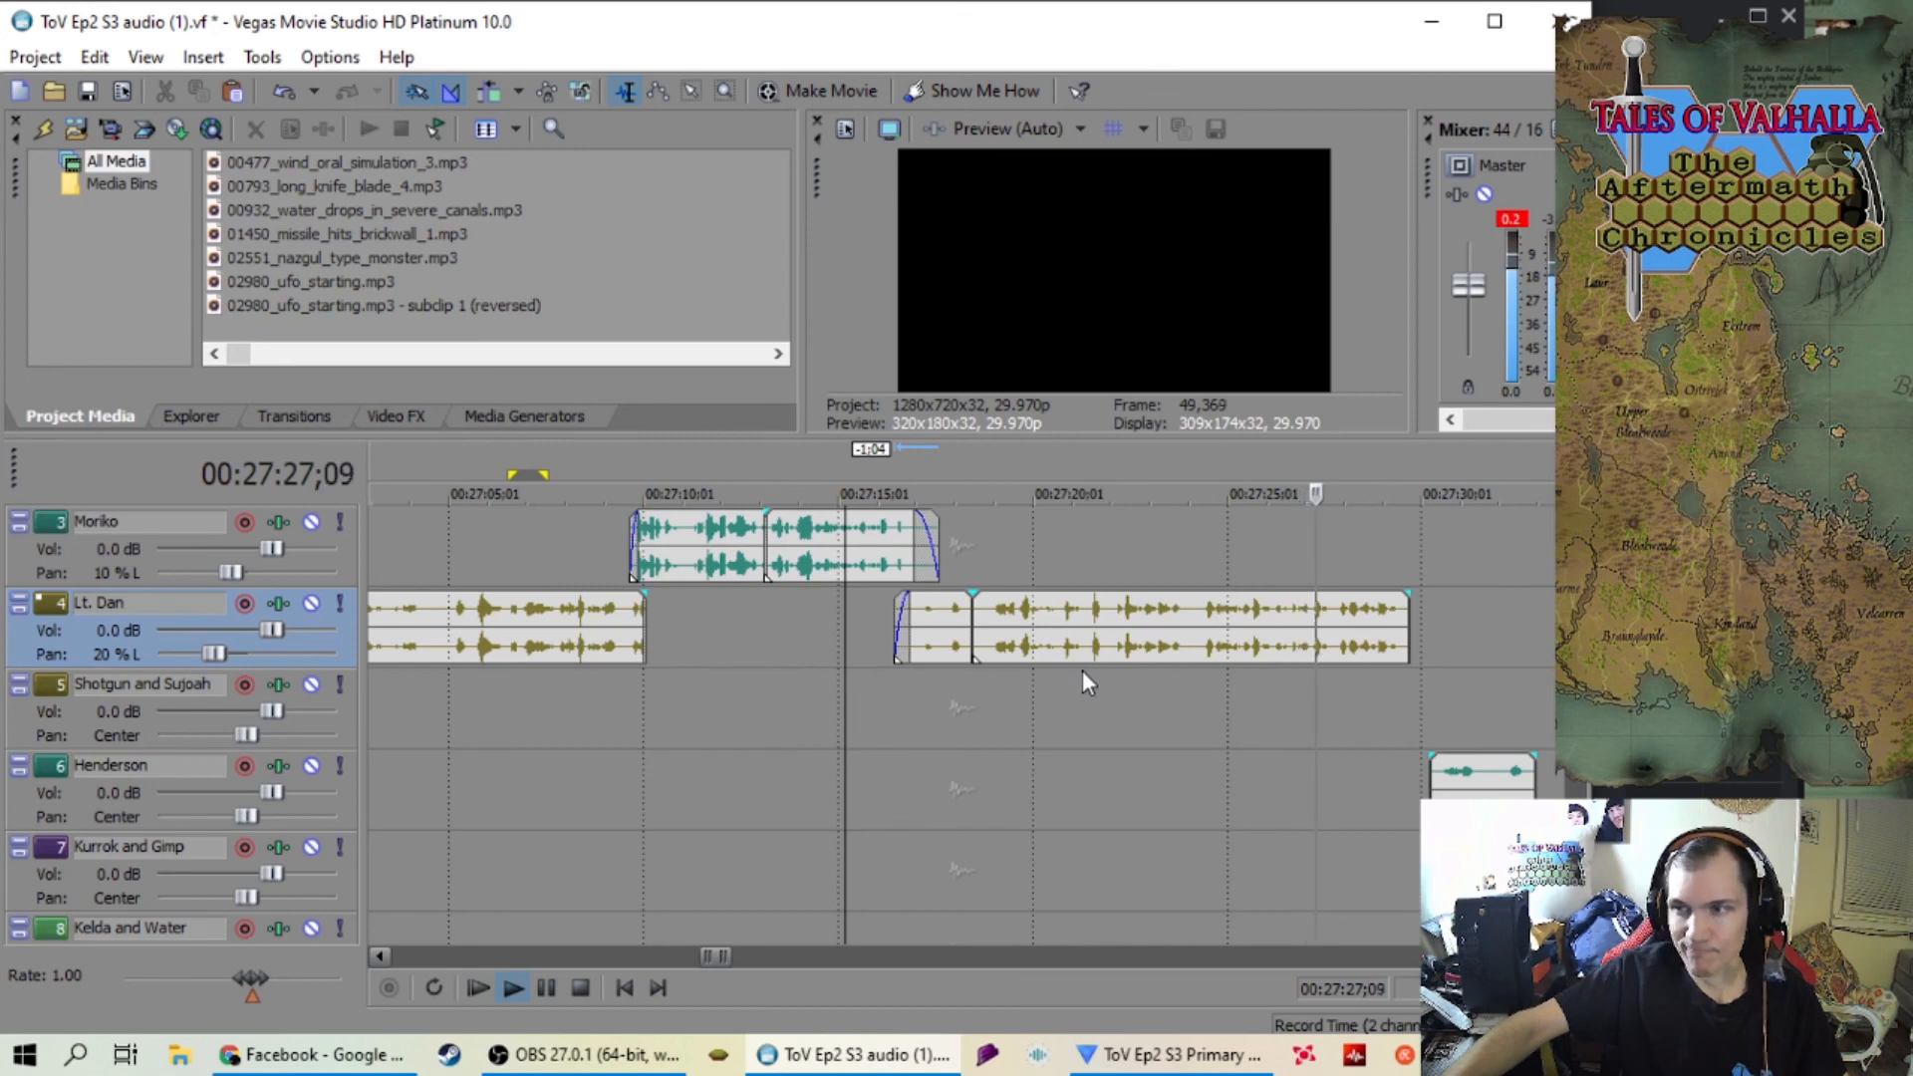
Listen to the rest of Lt. Dan's line and the following Henderson and Kurrok and Gimp lines to check their timing
scroll(1076, 675, up, 2)
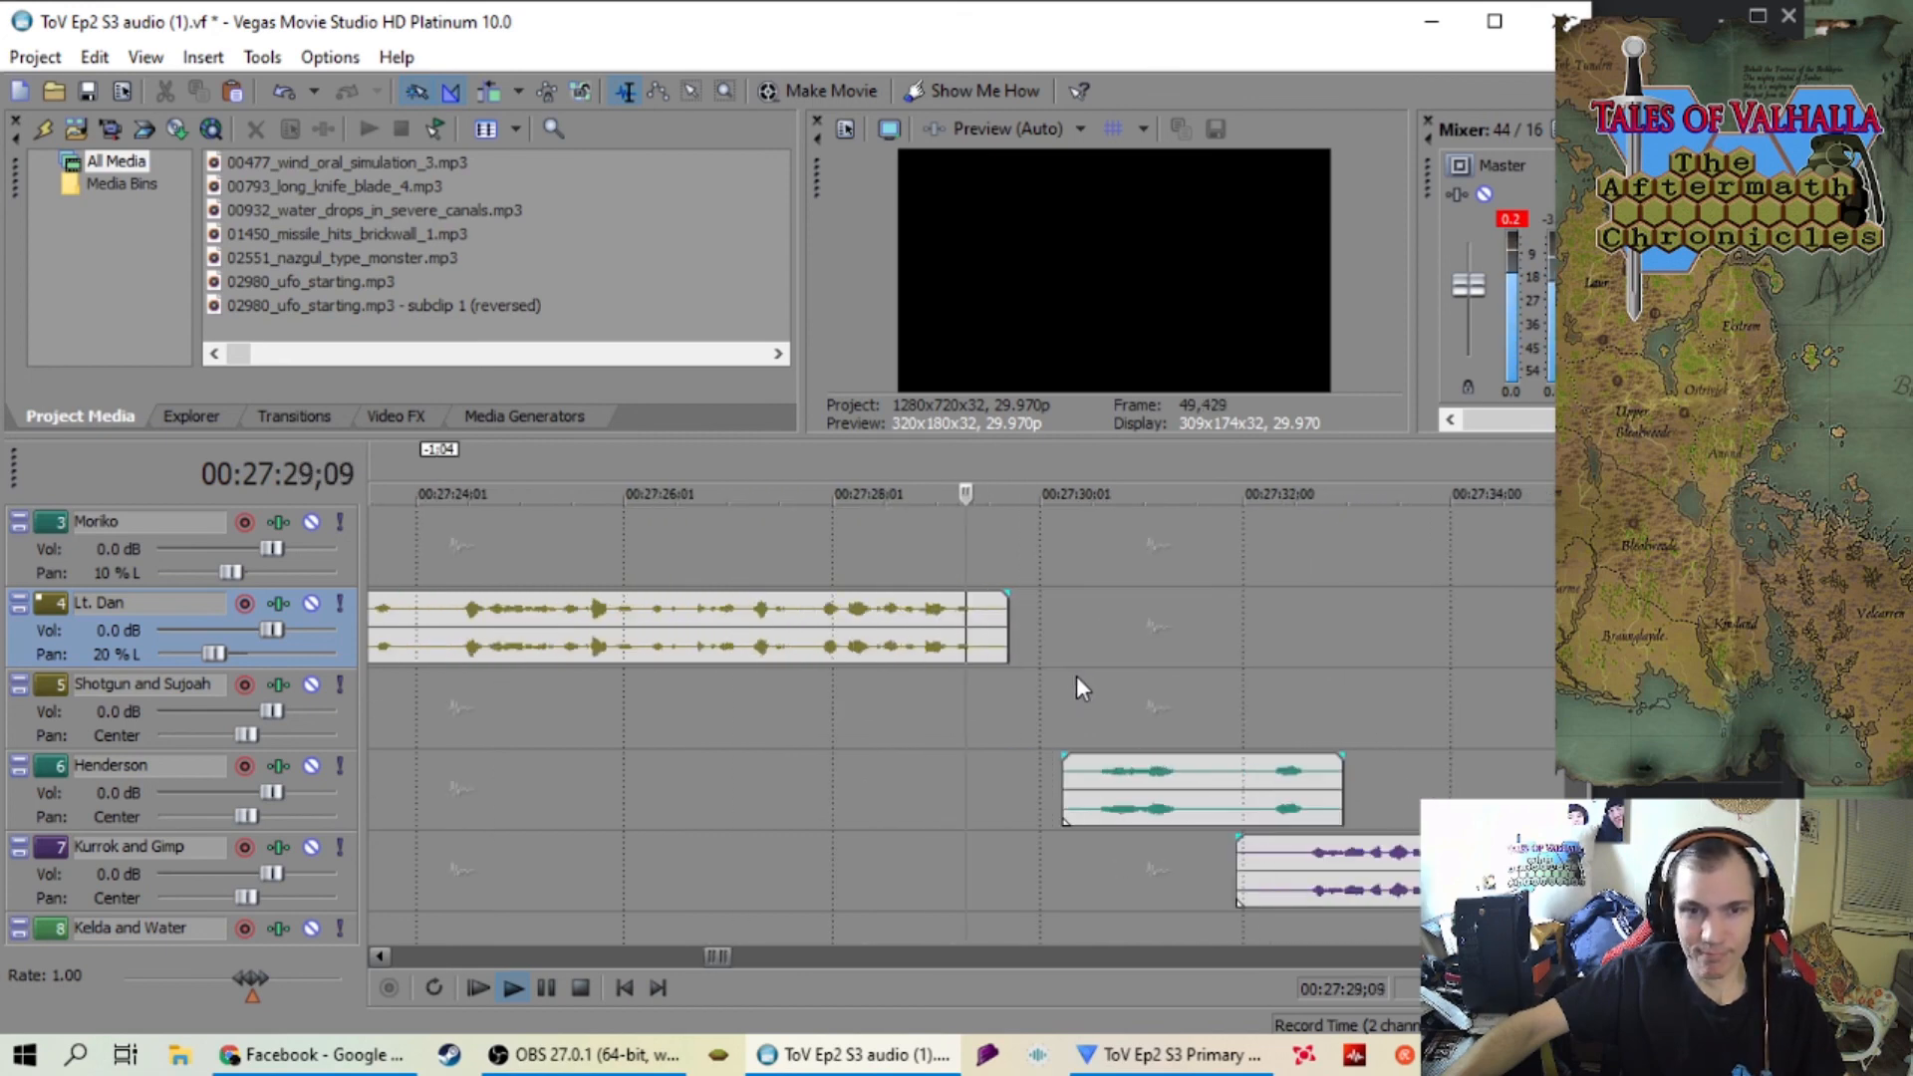
scroll(984, 657, down, 2)
scroll(964, 624, up, 2)
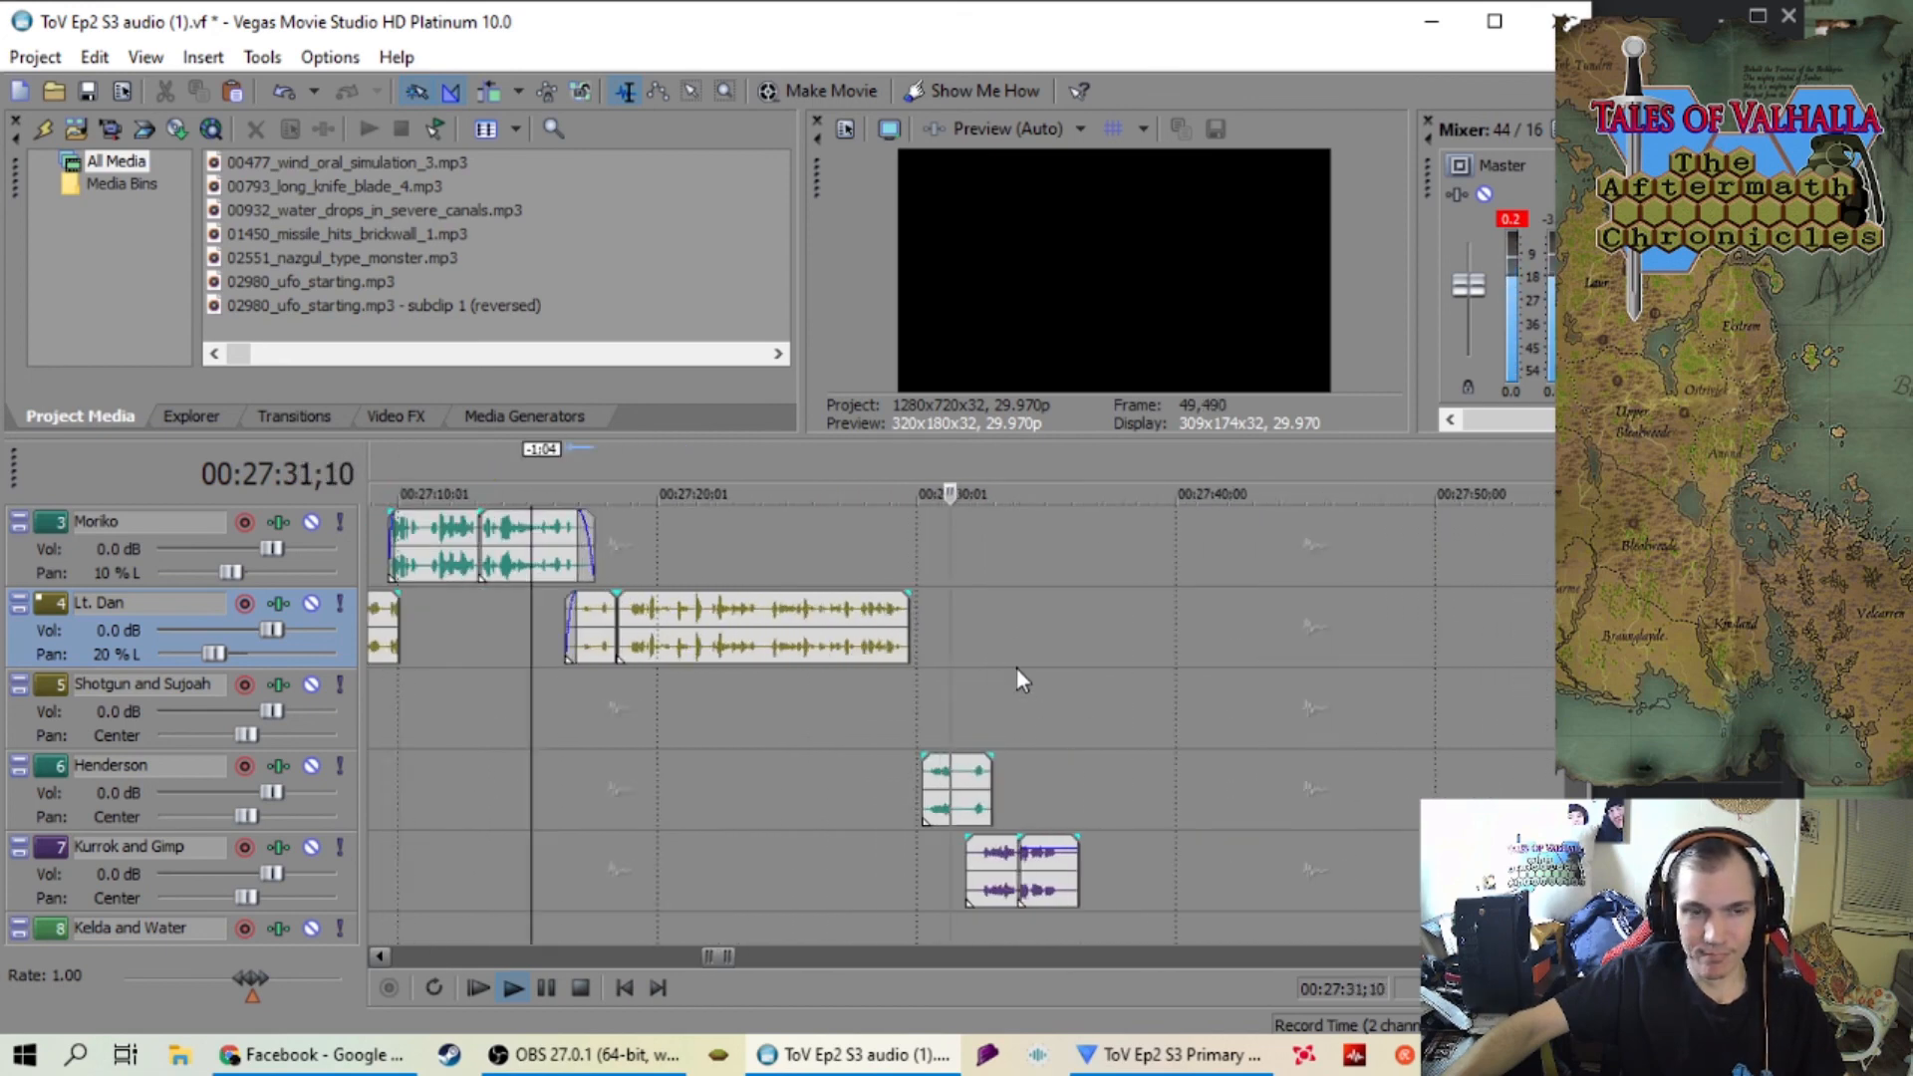
scroll(1016, 669, down, 2)
scroll(1016, 669, up, 2)
scroll(1016, 668, up, 3)
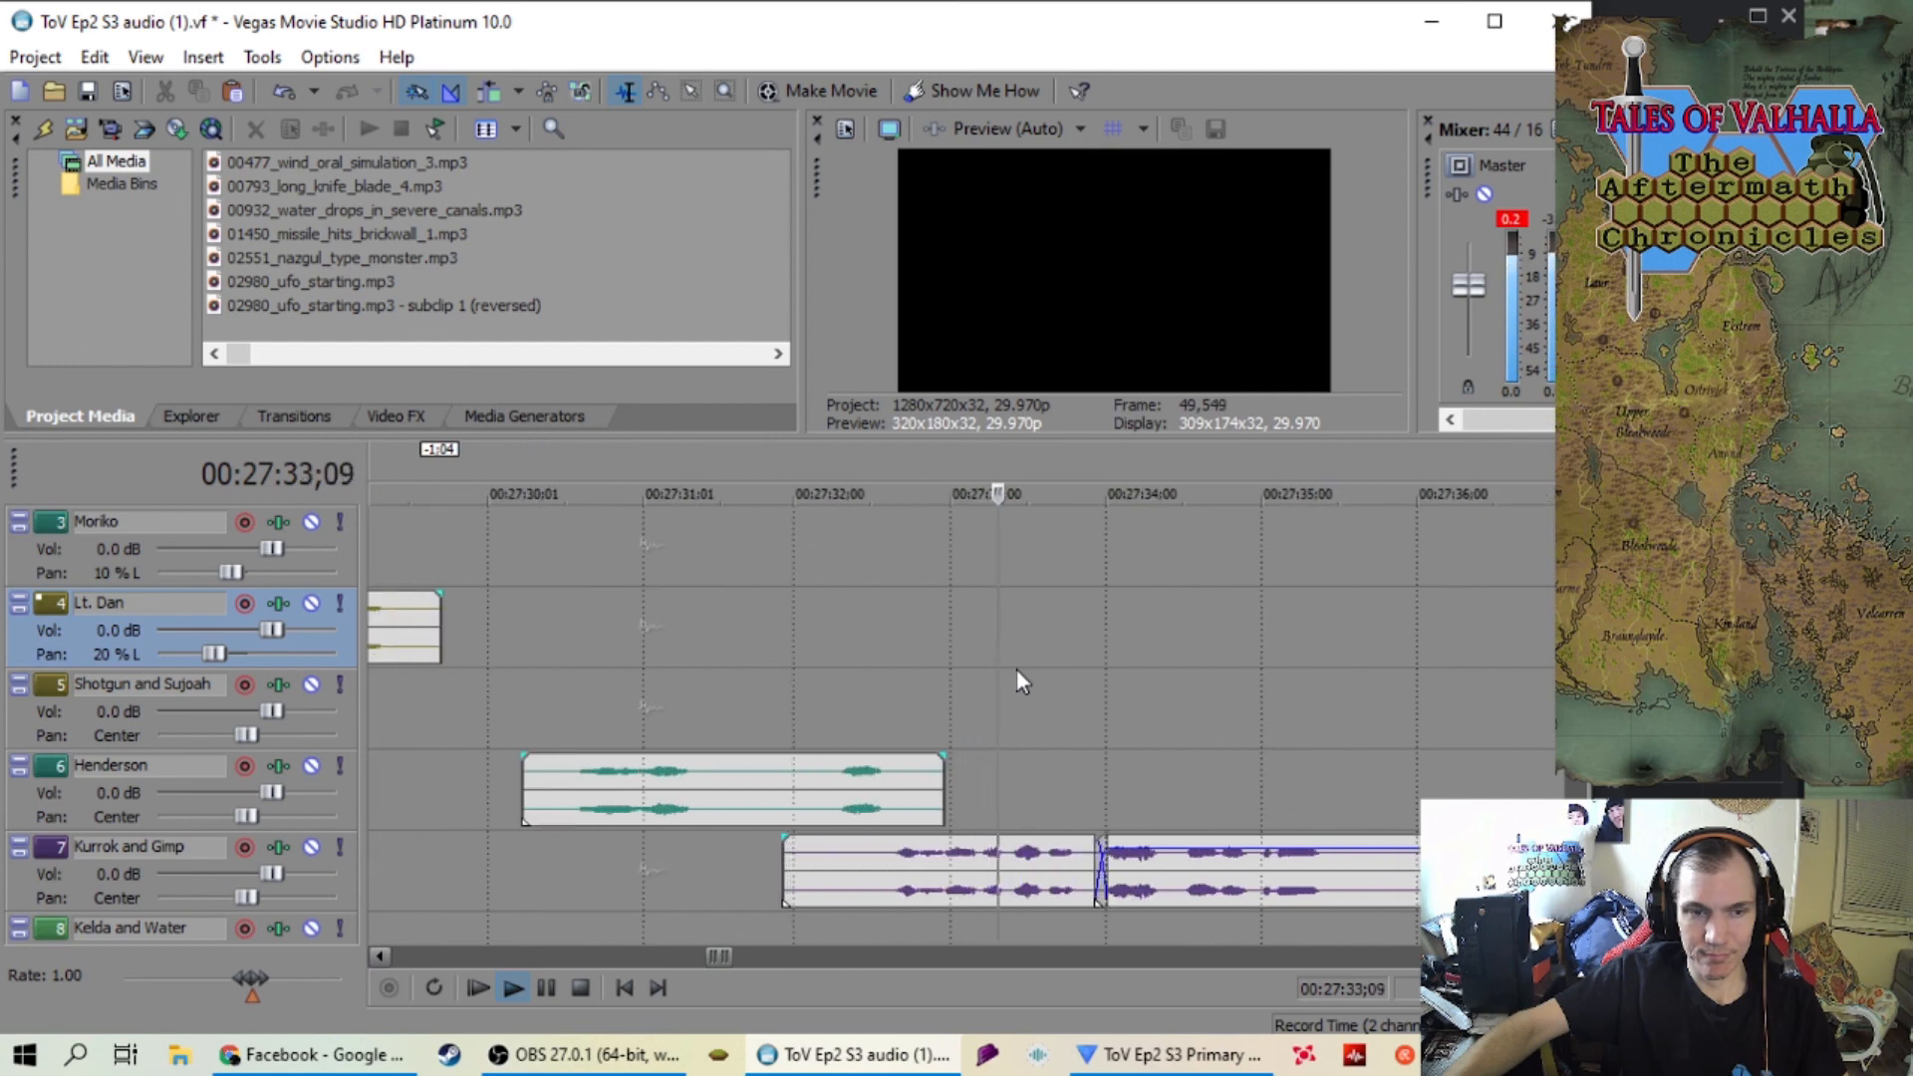
scroll(1017, 669, down, 2)
scroll(1017, 672, up, 1)
scroll(1017, 669, up, 1)
scroll(978, 674, down, 4)
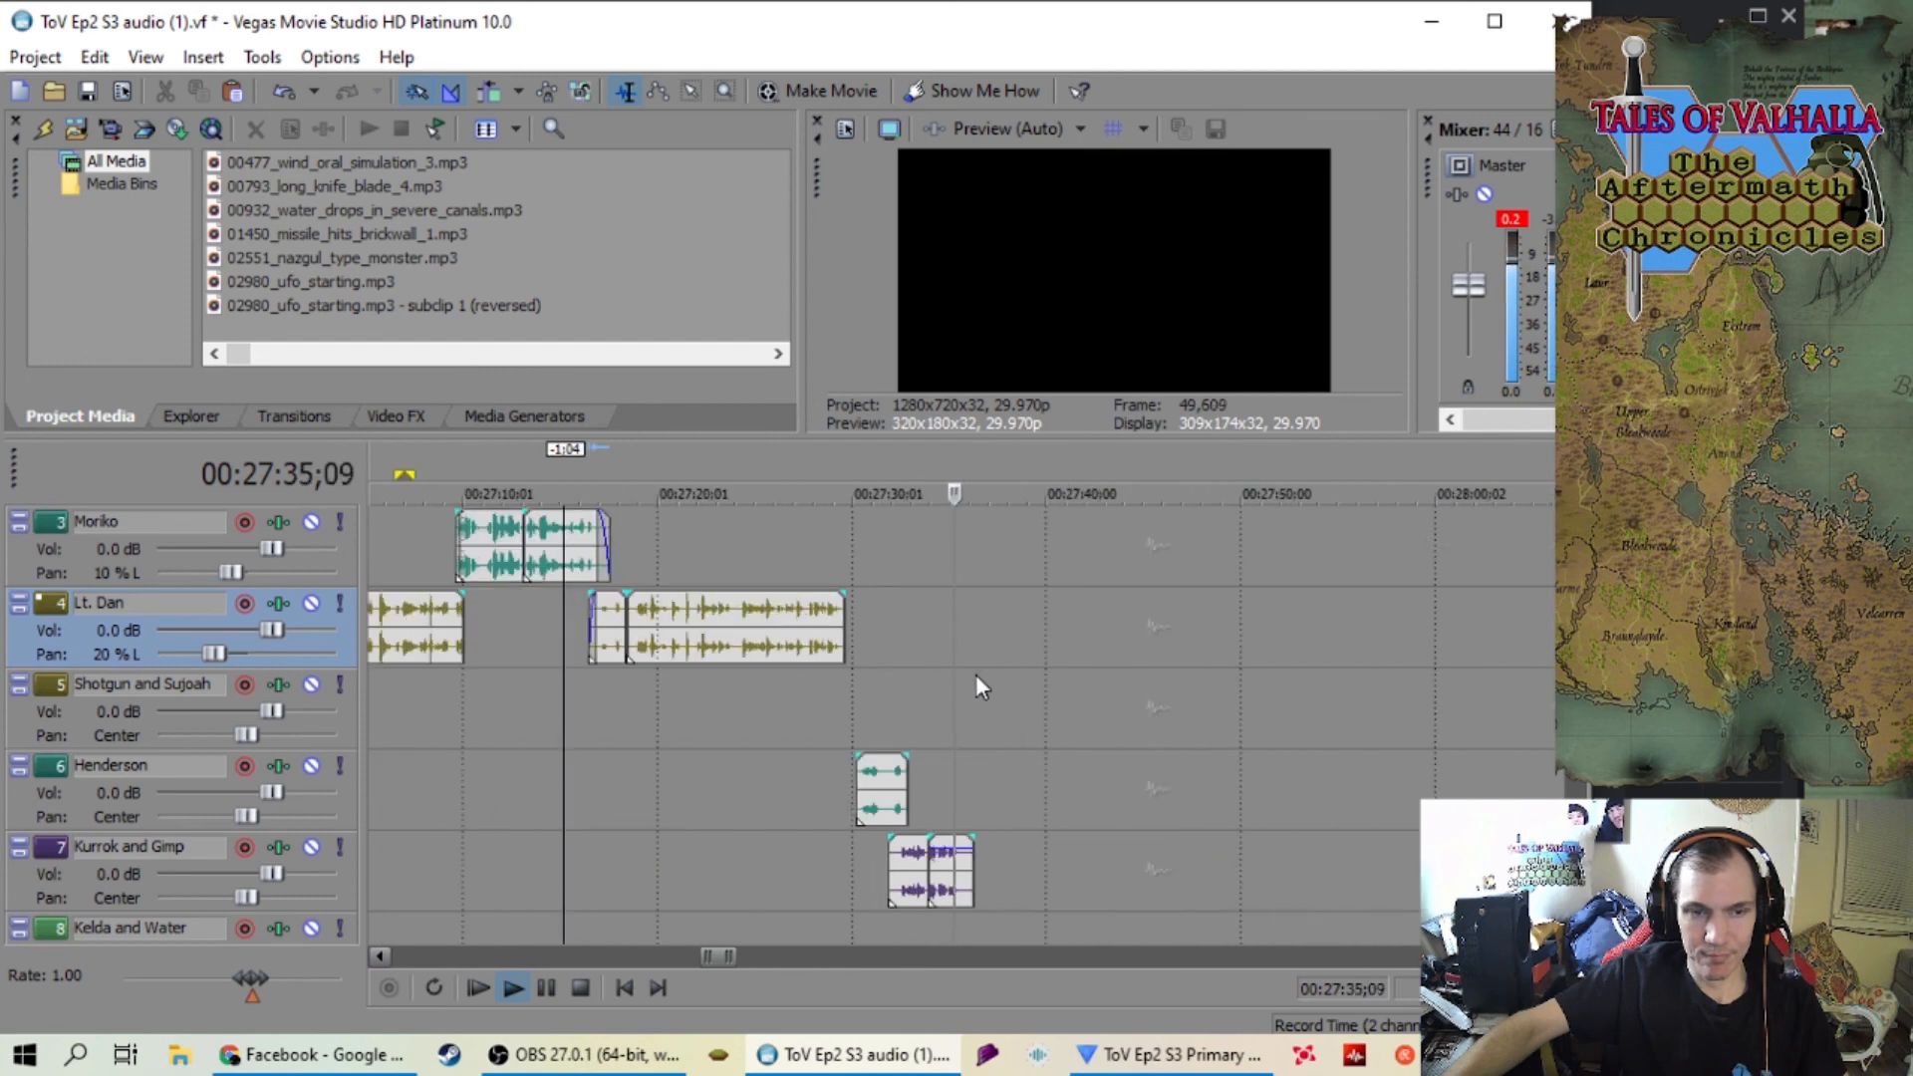
key(space)
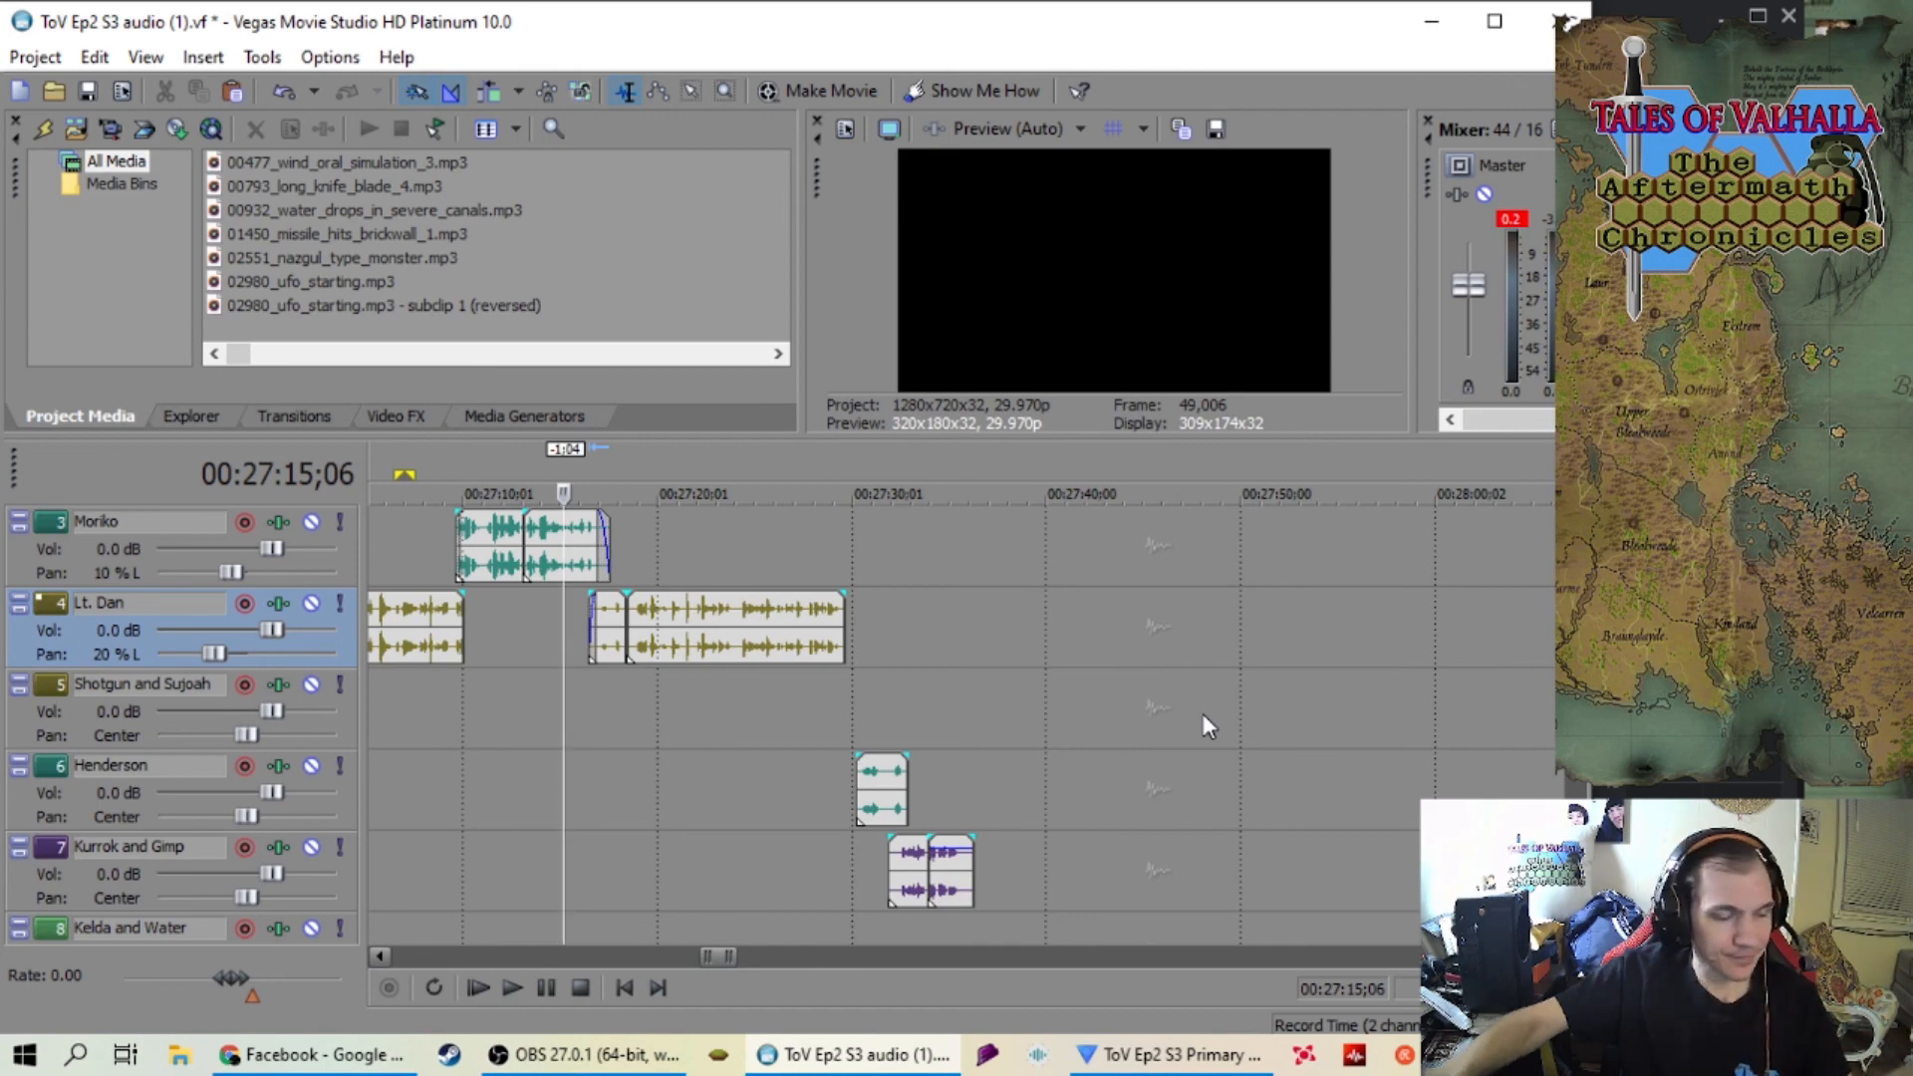
scroll(1203, 713, down, 4)
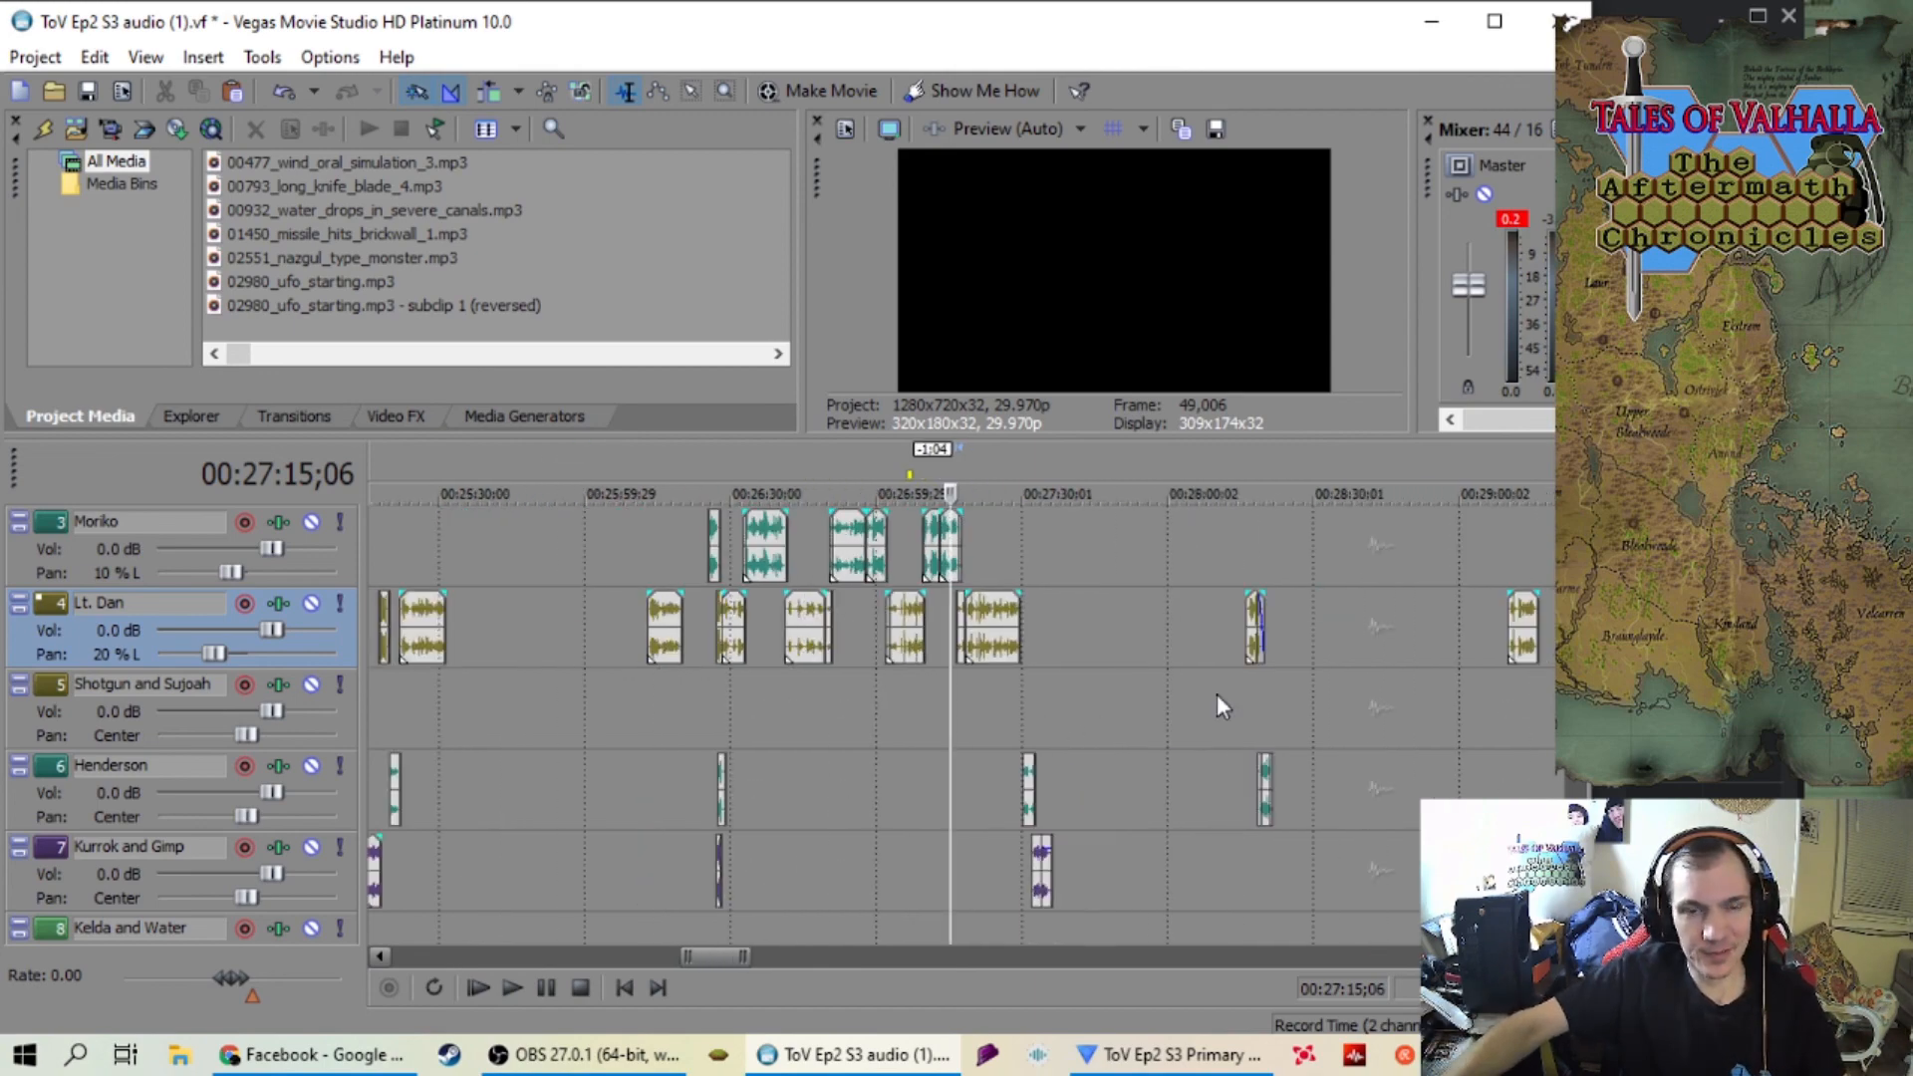
scroll(1027, 609, up, 2)
scroll(961, 670, down, 8)
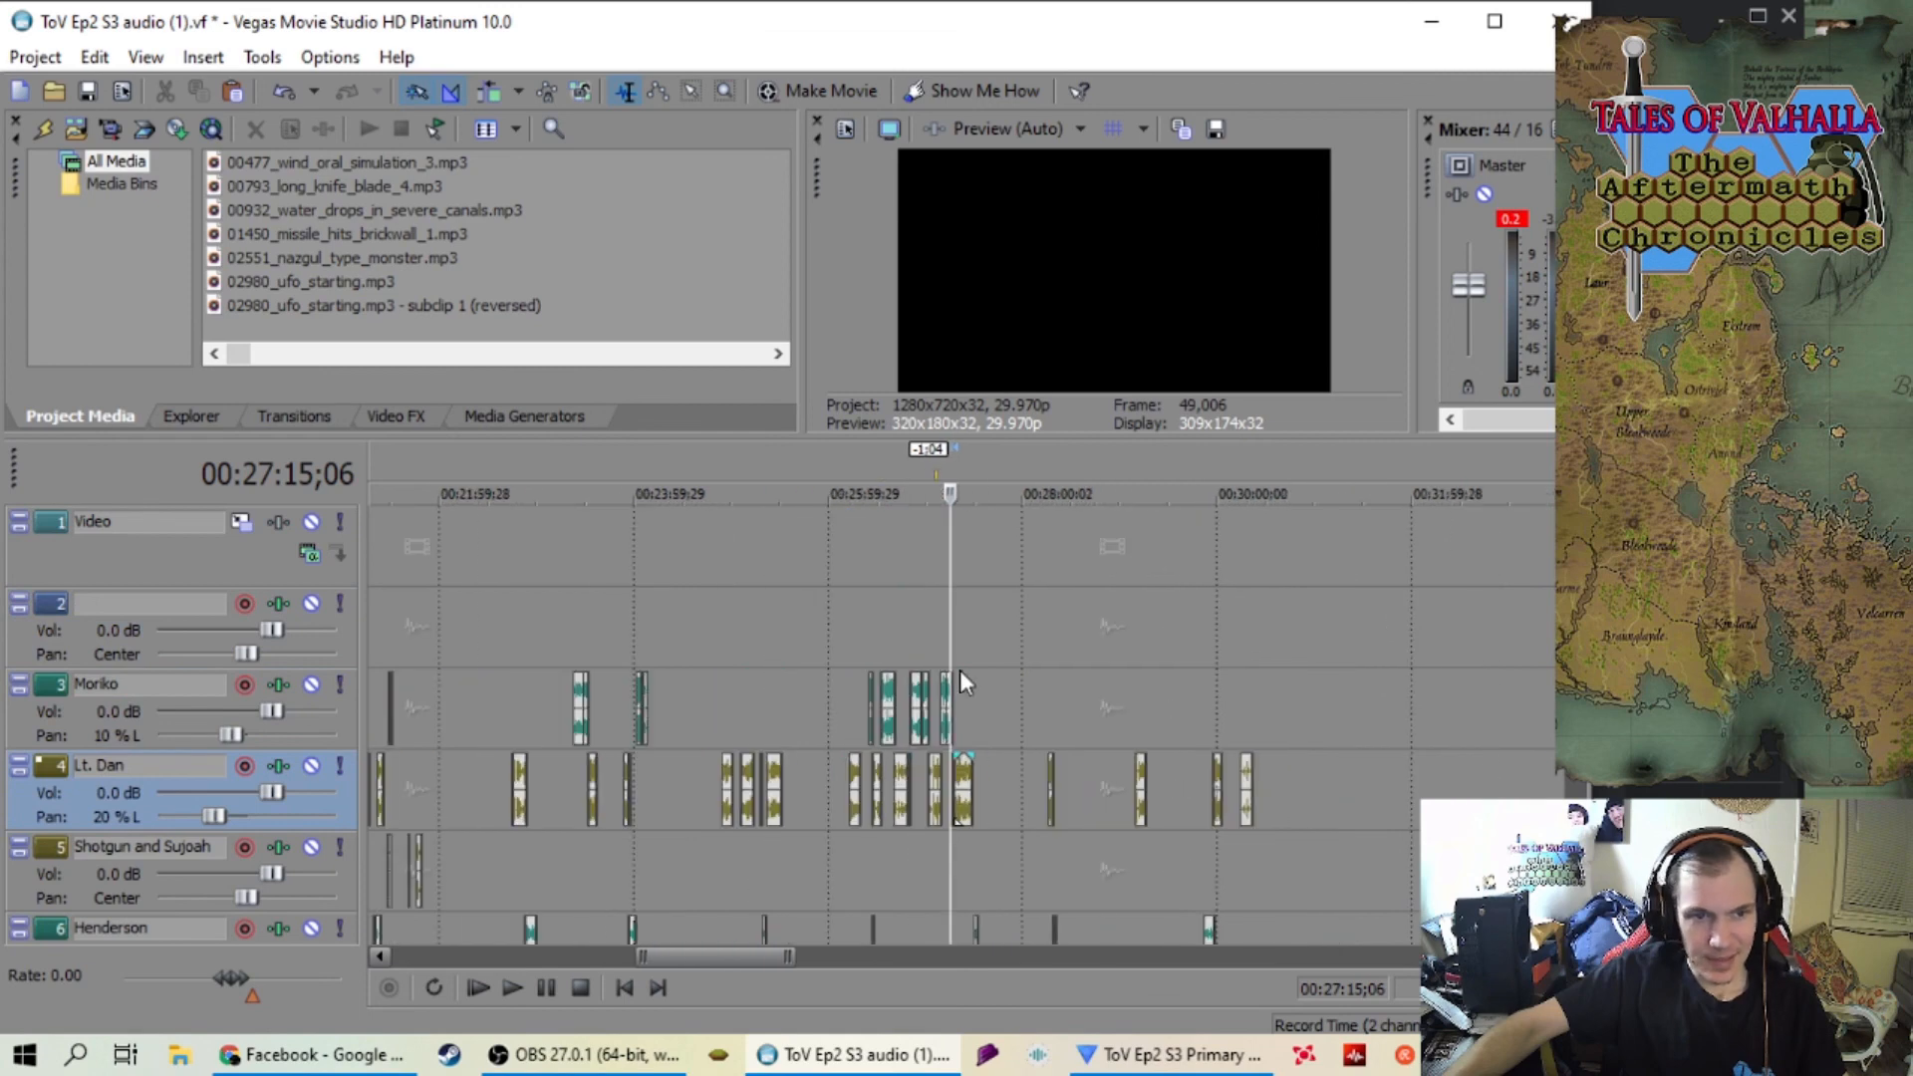
scroll(748, 654, down, 1)
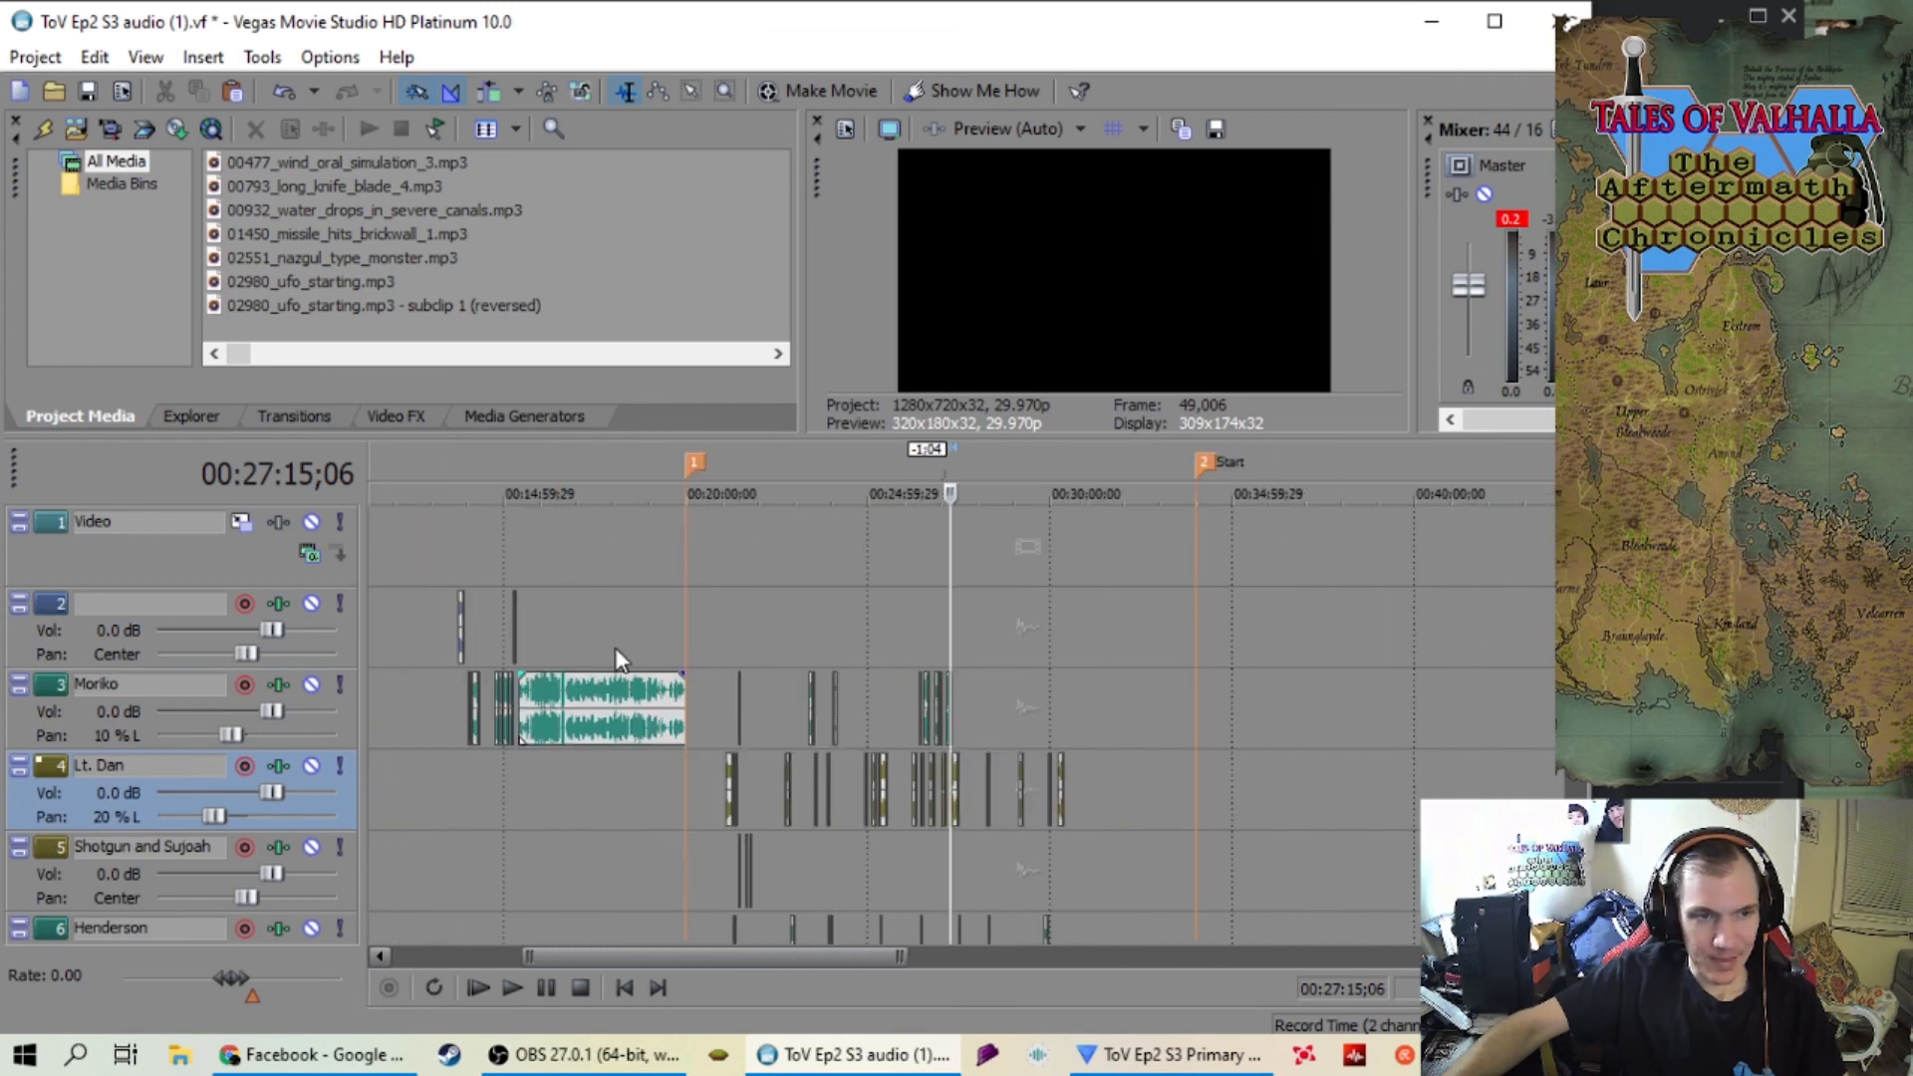
scroll(699, 668, down, 3)
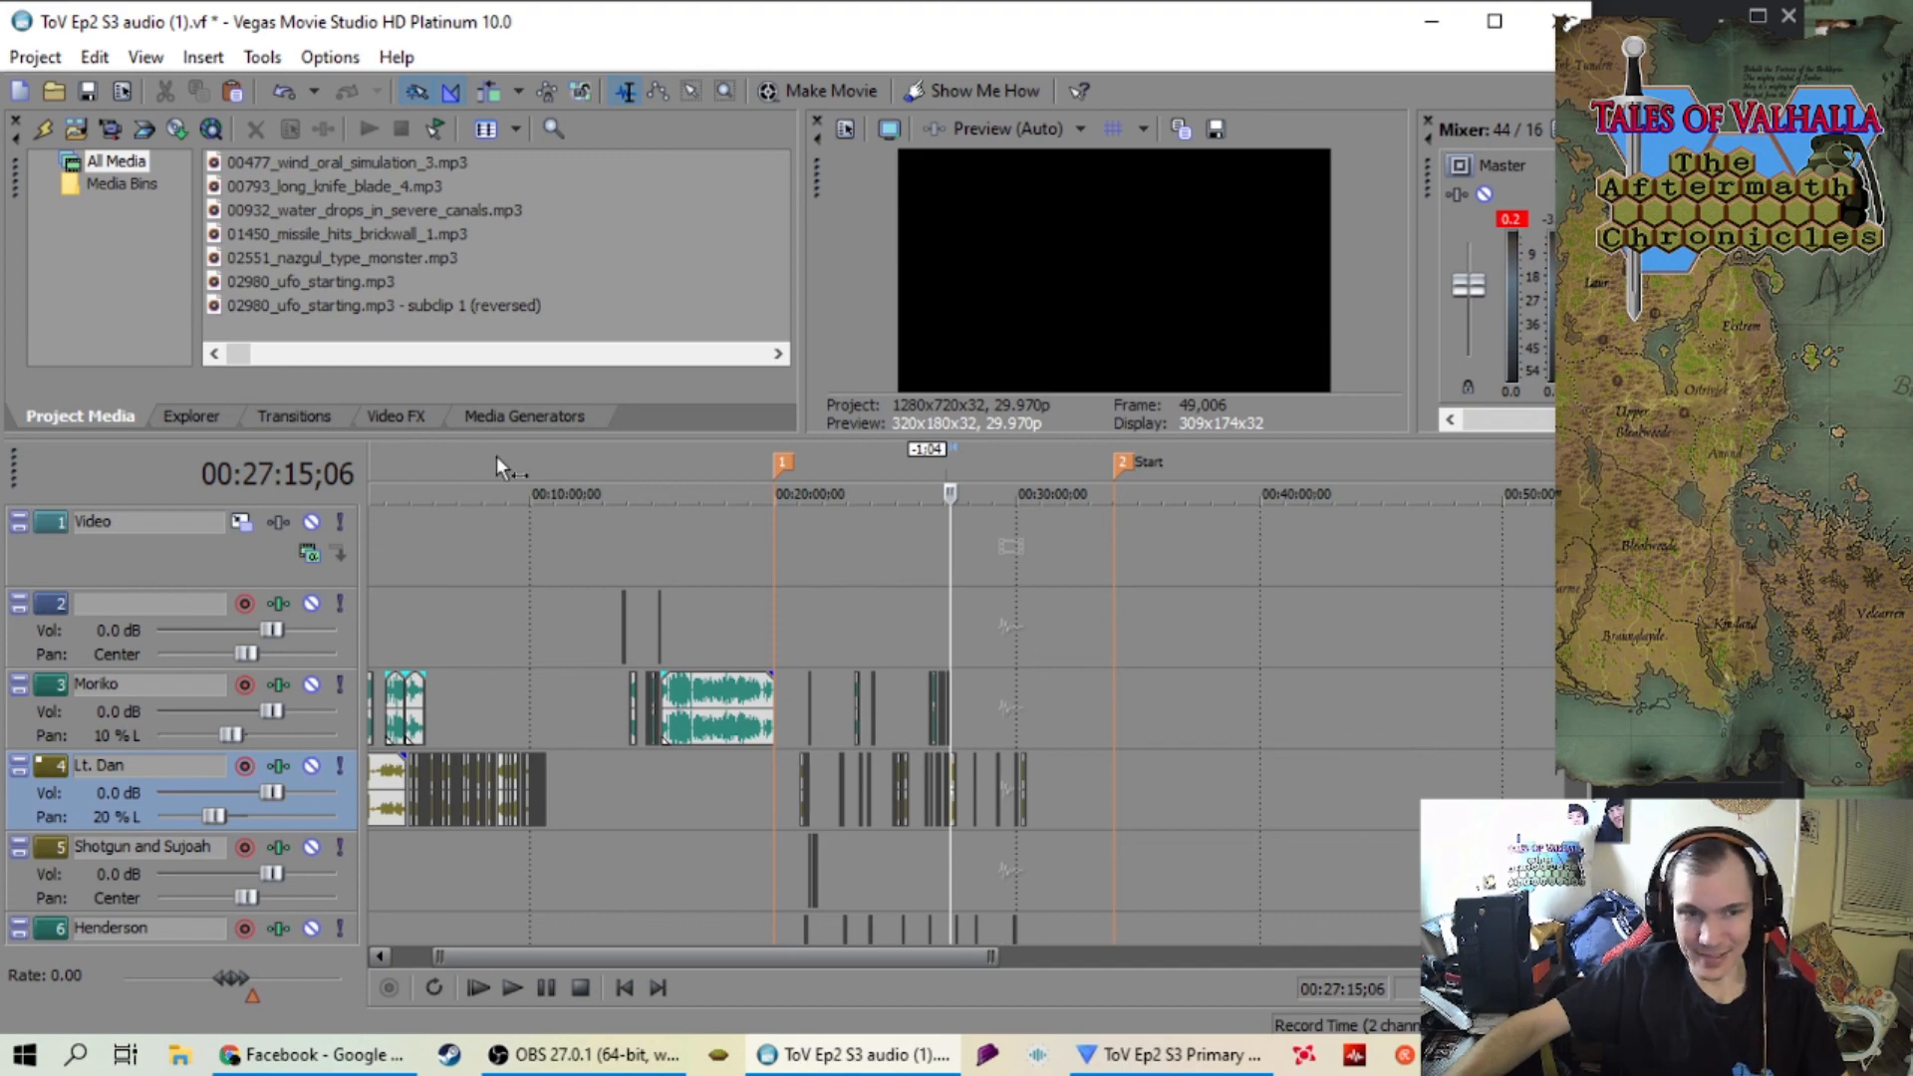
Save the ToV Ep2 S3 audio (1).vf project
click(34, 57)
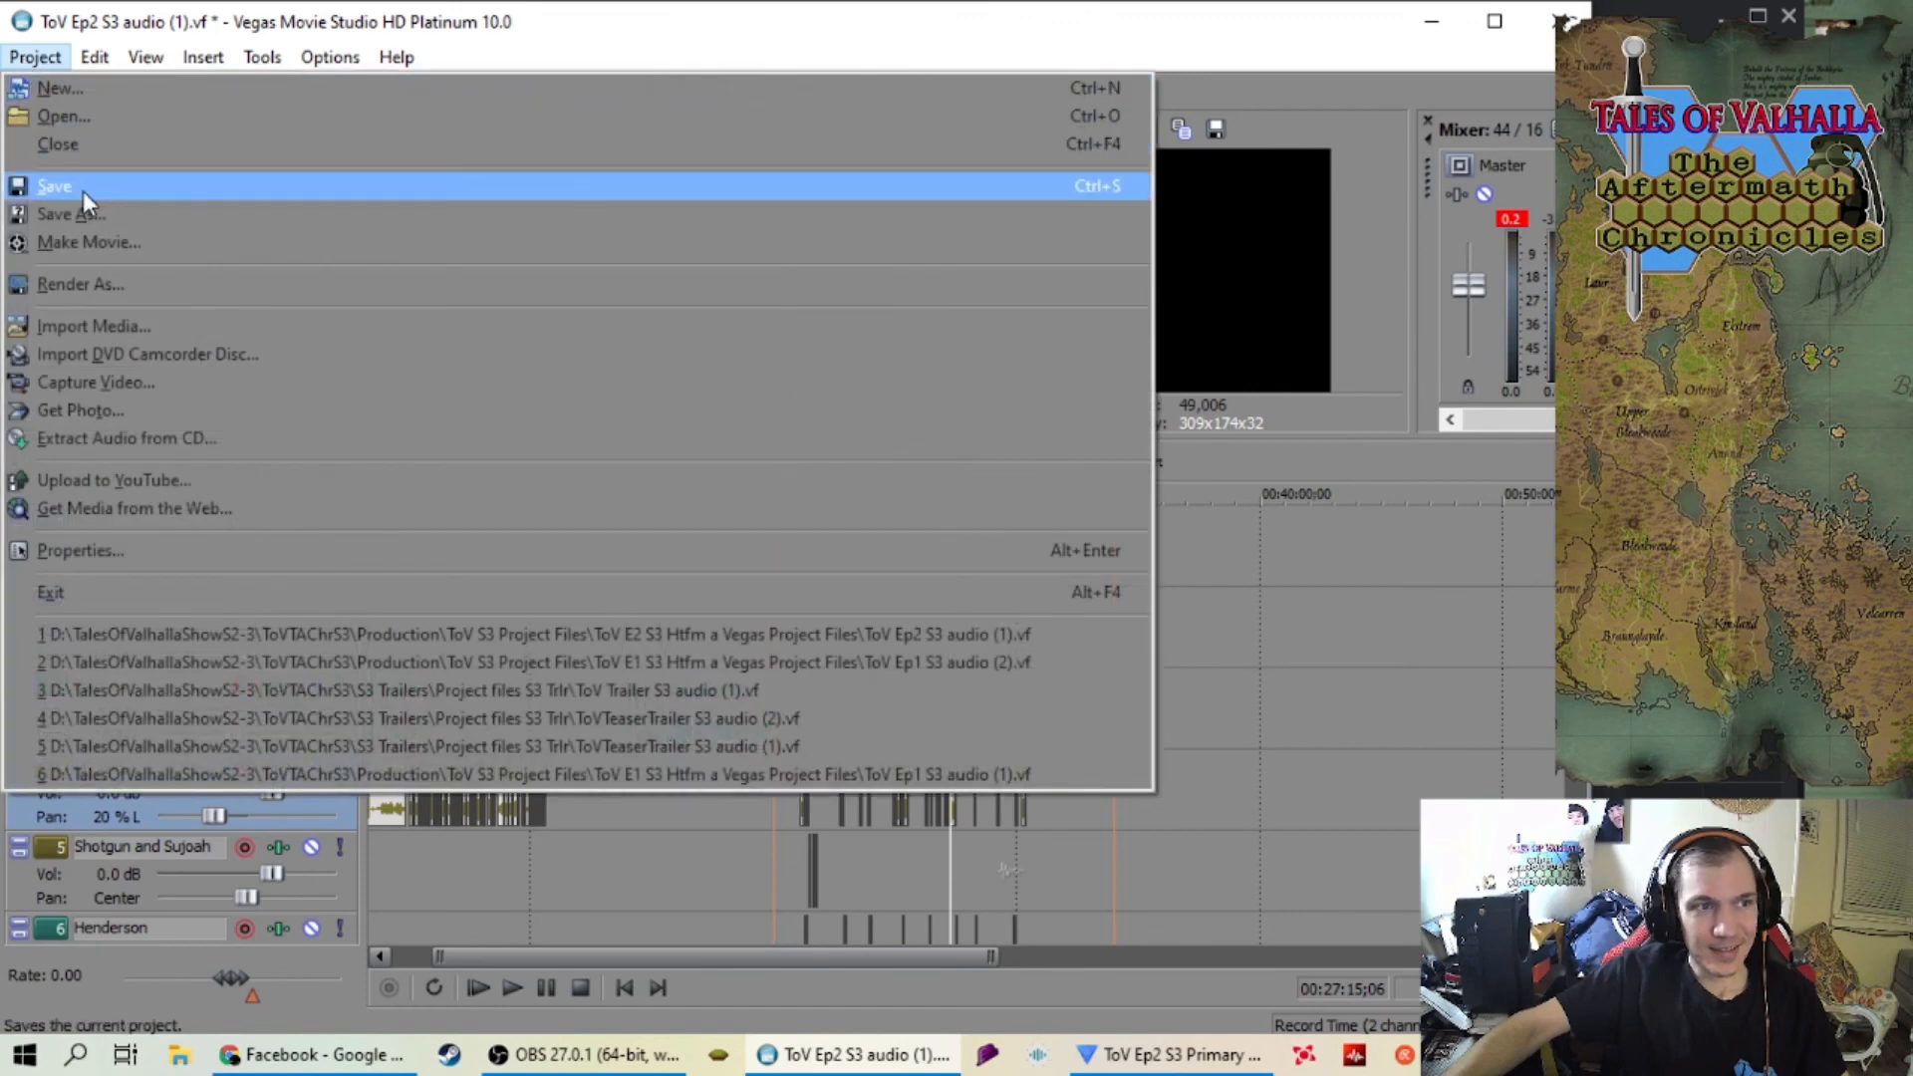
click(83, 190)
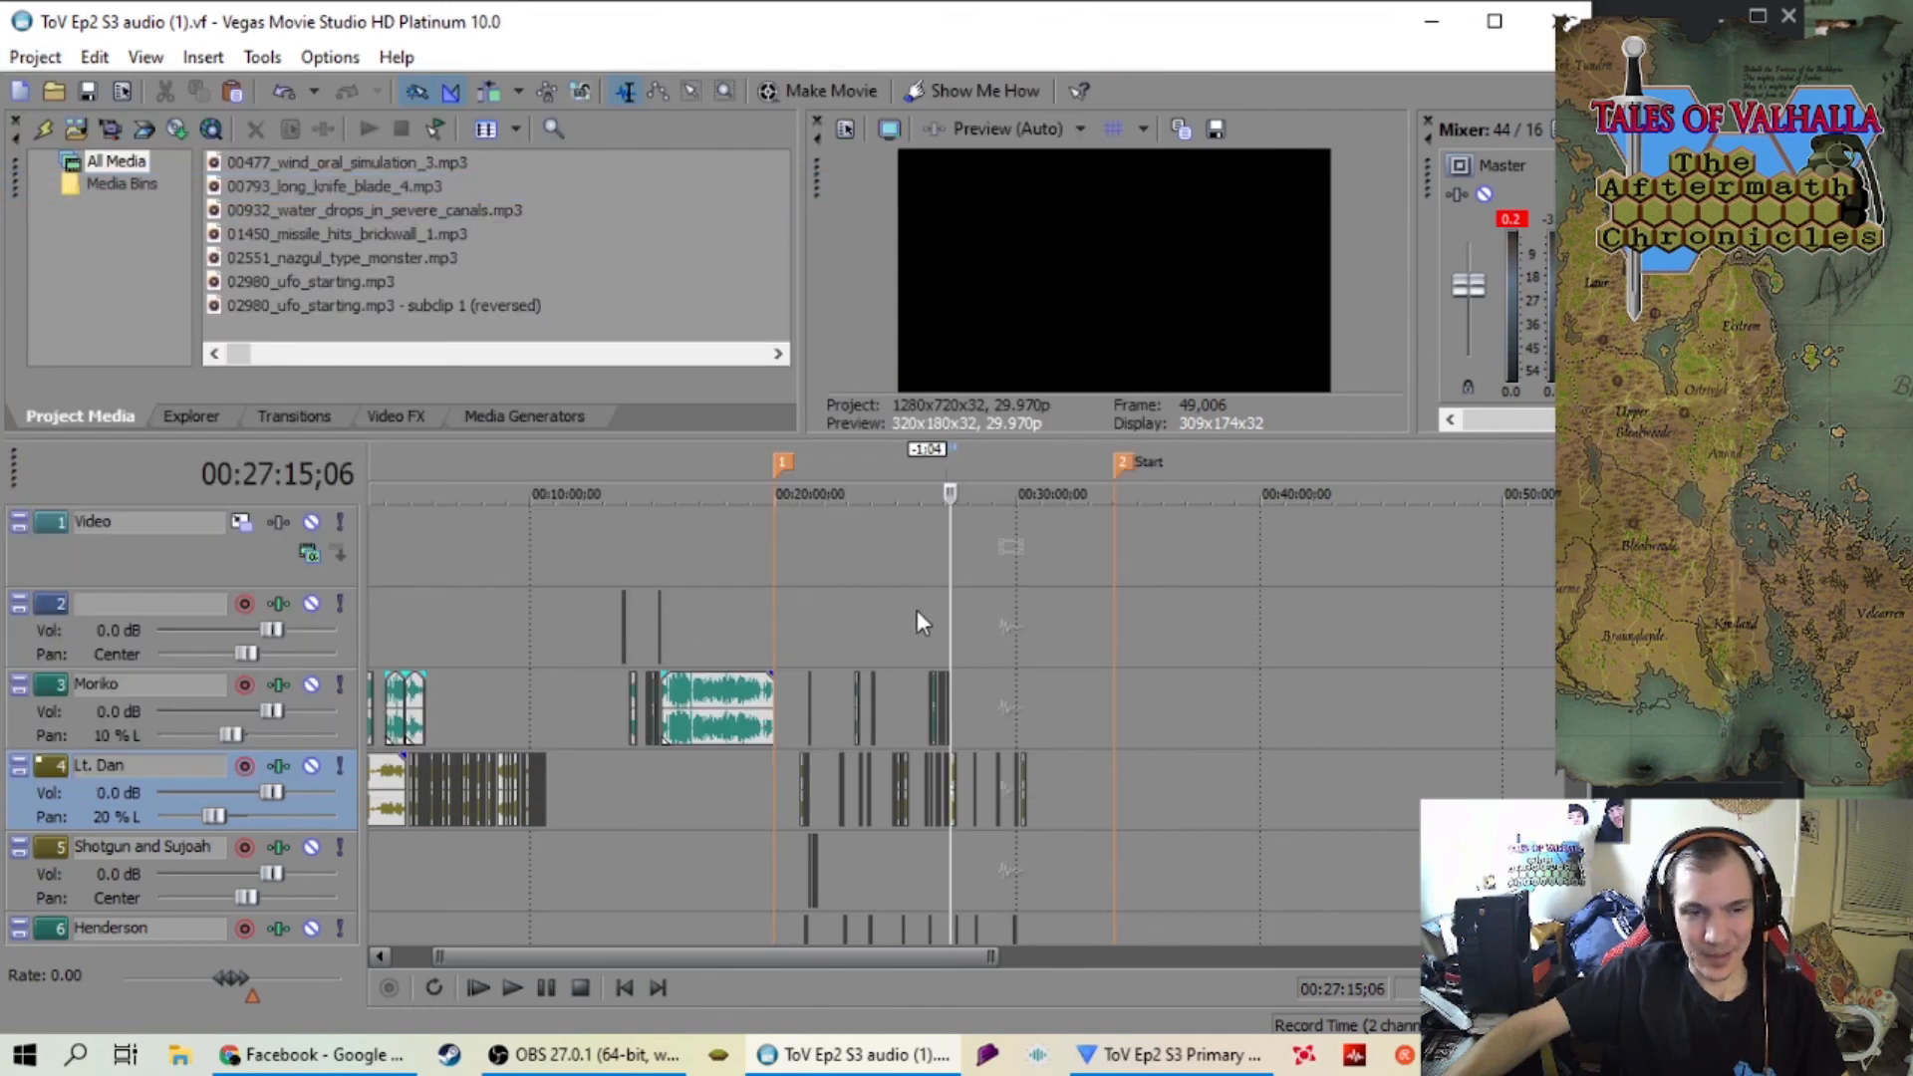
scroll(996, 668, up, 5)
scroll(979, 684, down, 2)
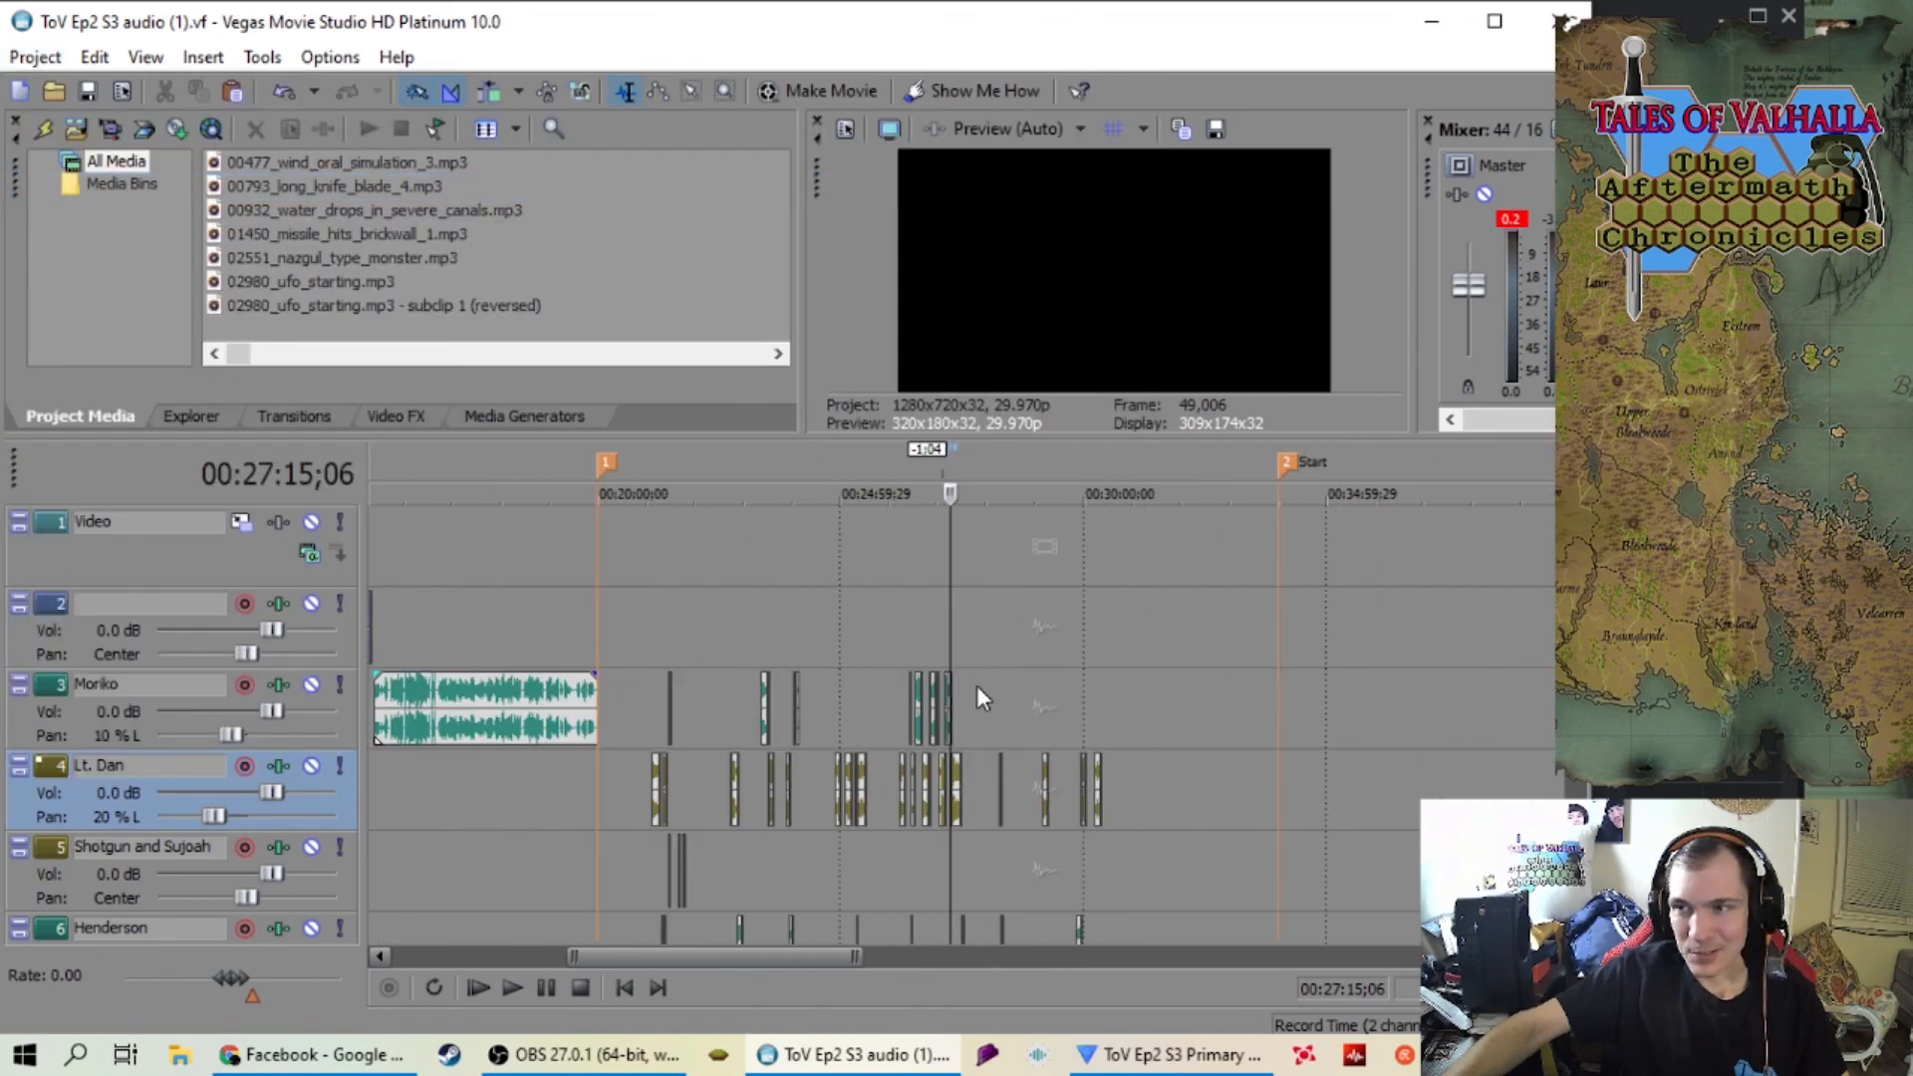
scroll(956, 686, down, 3)
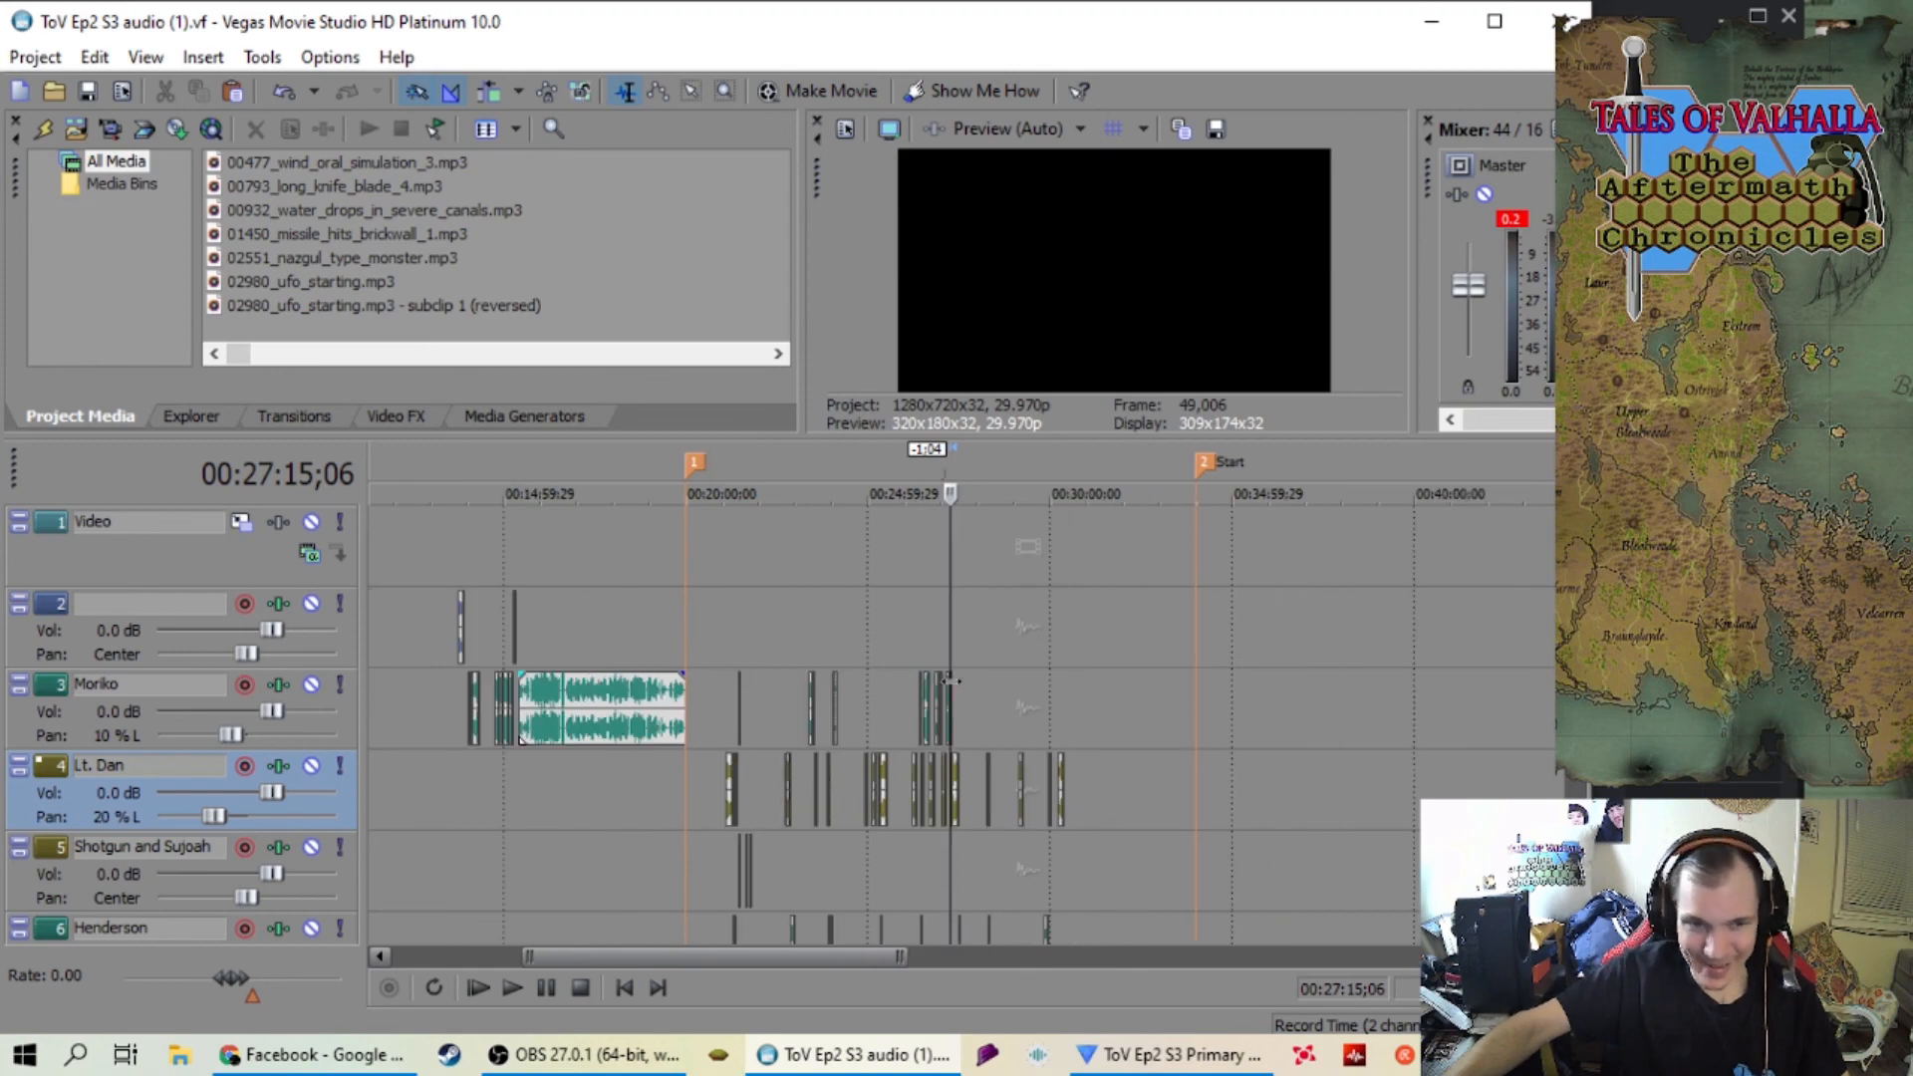
Switch to HitFilm Pro and scrub the S3 Episode 2 Scene 1 Shot 2 at 35.mp4 clip to 00;00;27;01 in the trimmer
key(alt+Tab)
mouse_move(634, 392)
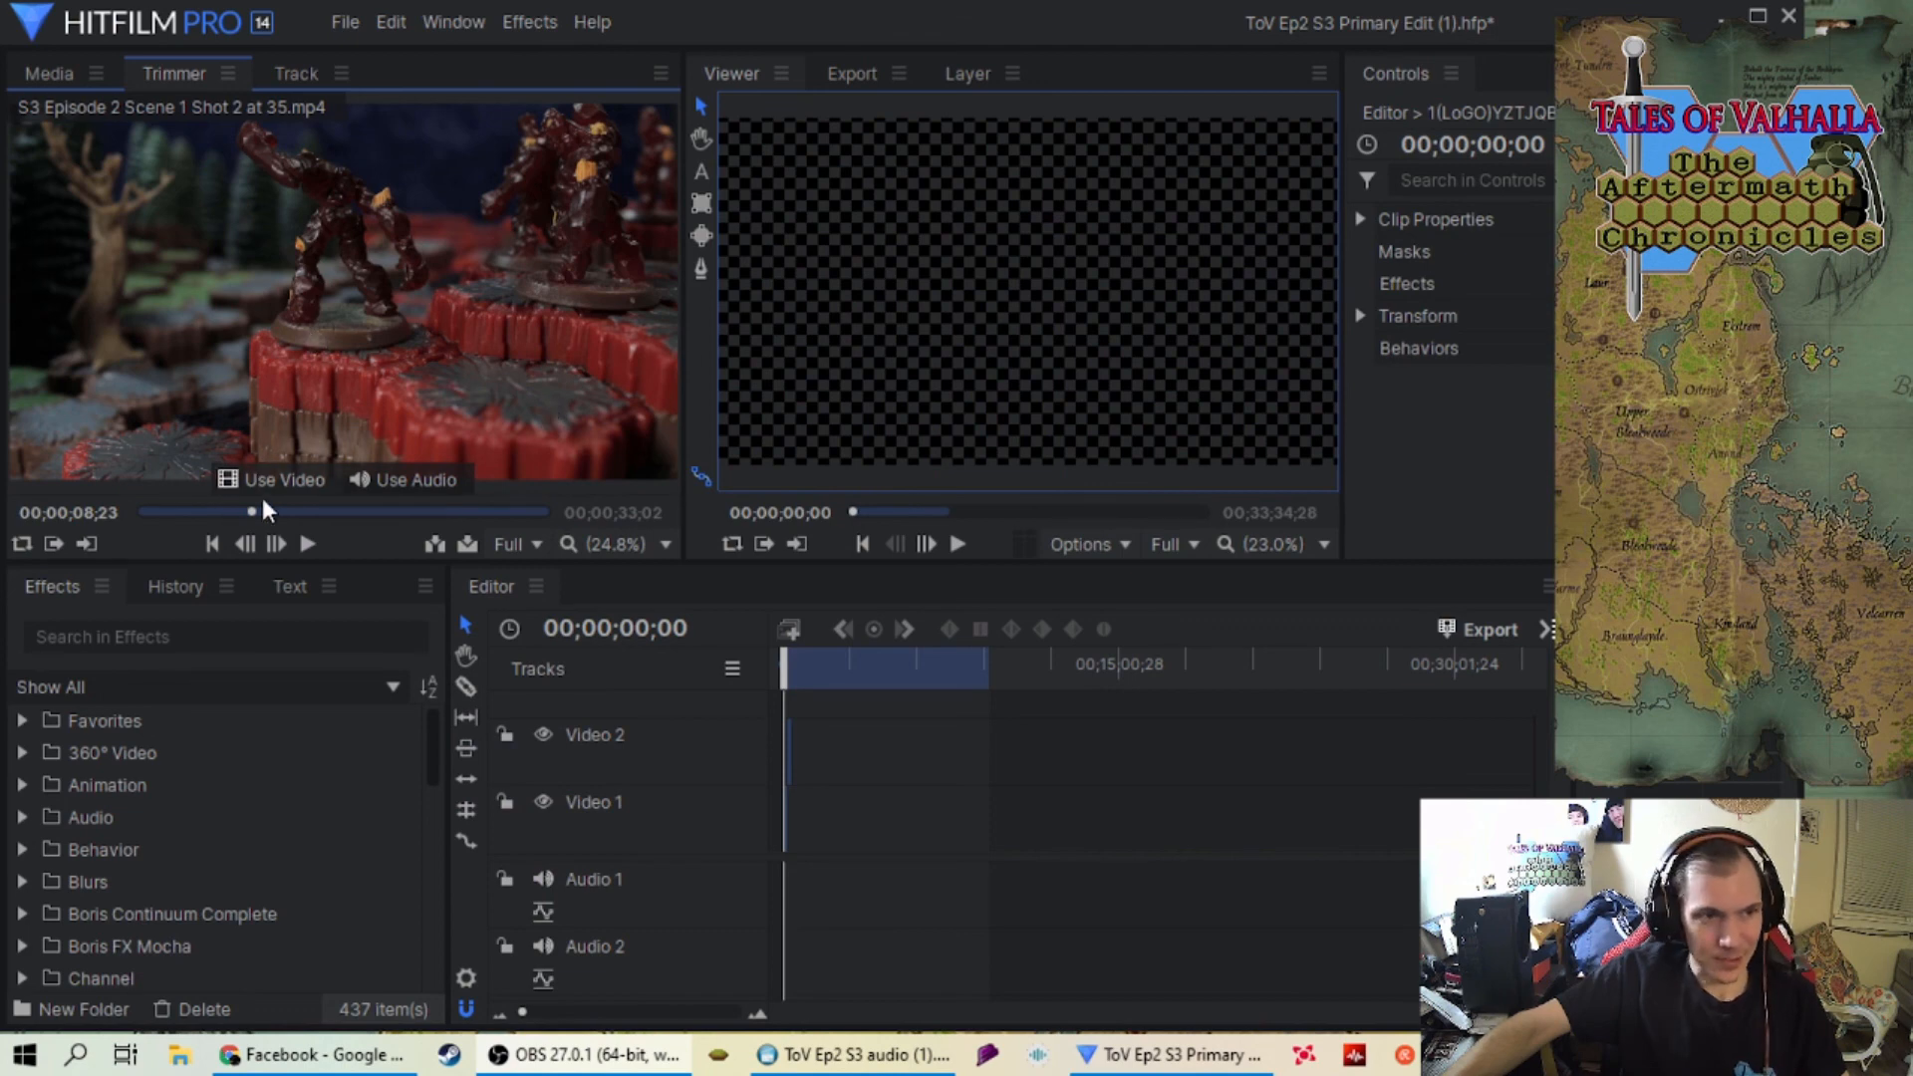
drag(249, 515, 462, 526)
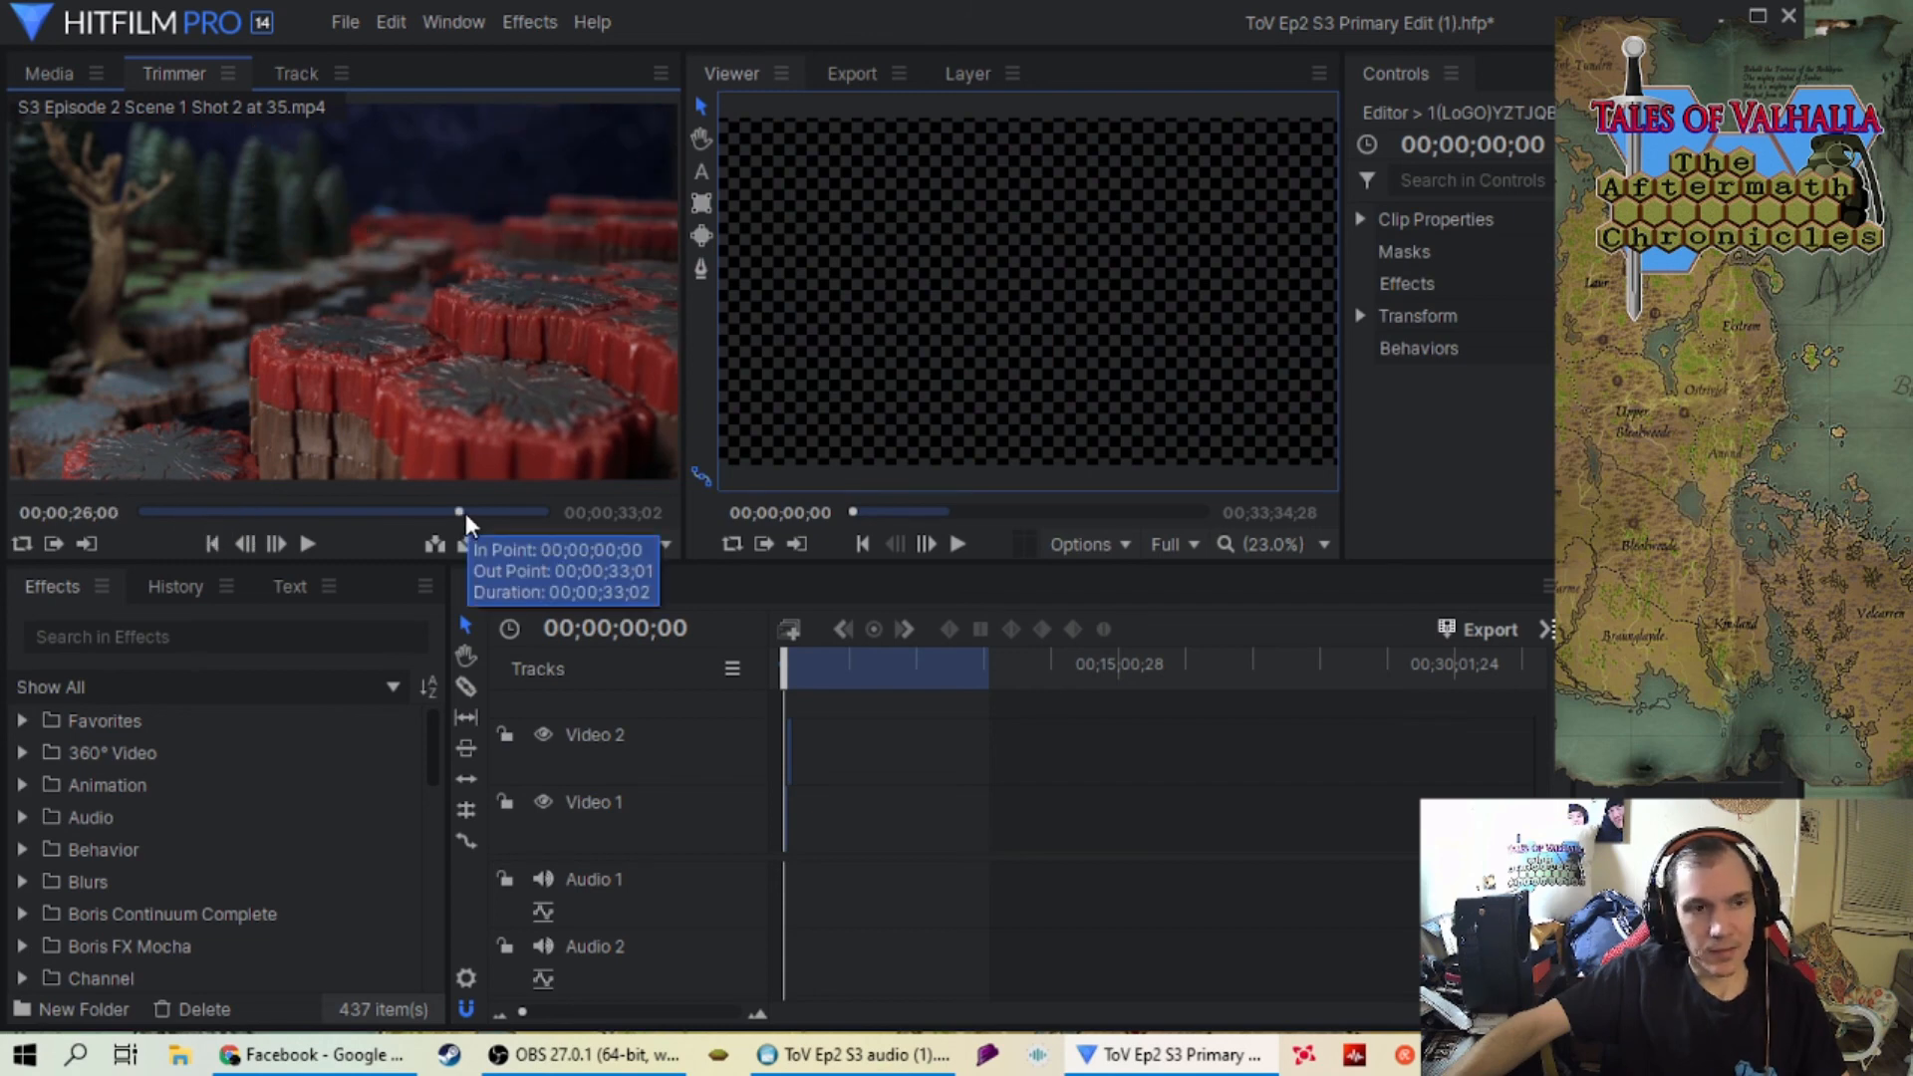
drag(463, 512, 469, 512)
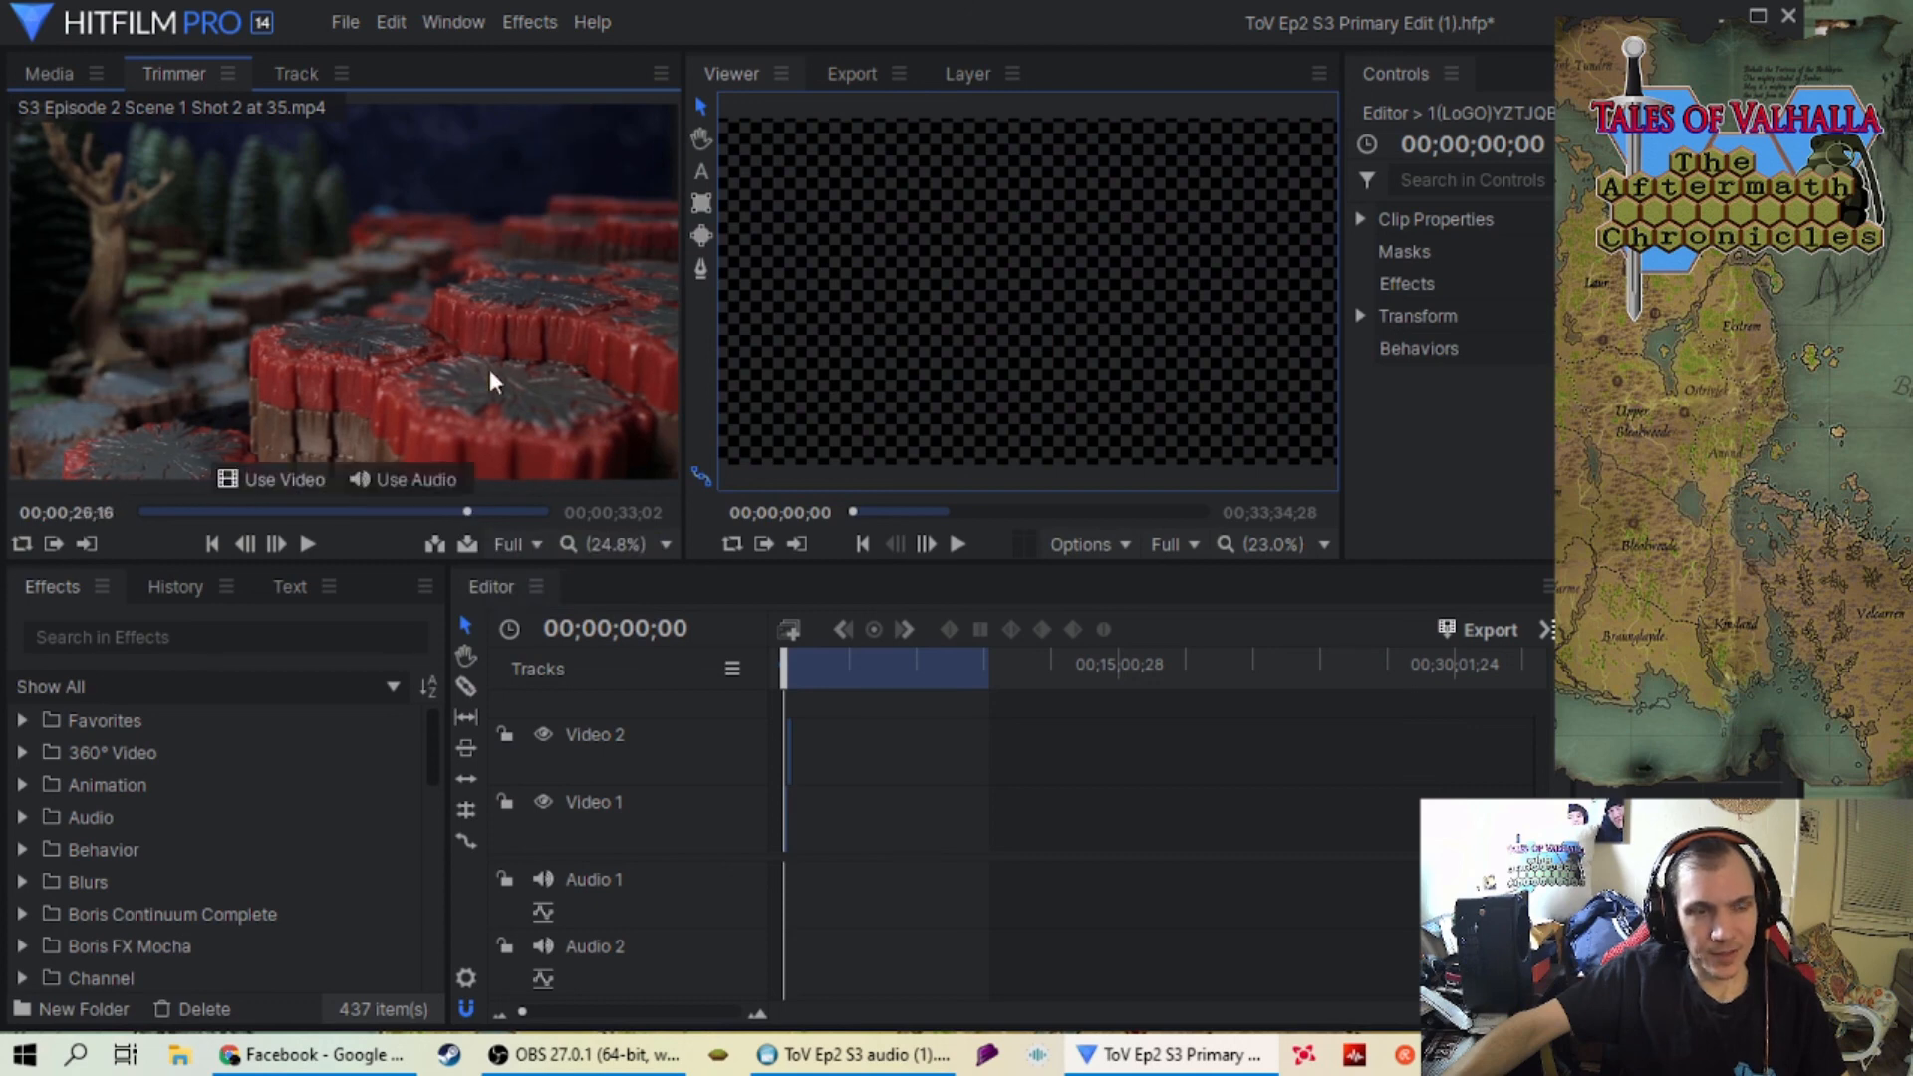
click(467, 510)
mouse_move(466, 510)
mouse_down()
mouse_move(512, 504)
mouse_move(434, 528)
mouse_move(500, 522)
mouse_move(375, 518)
mouse_move(469, 516)
mouse_up()
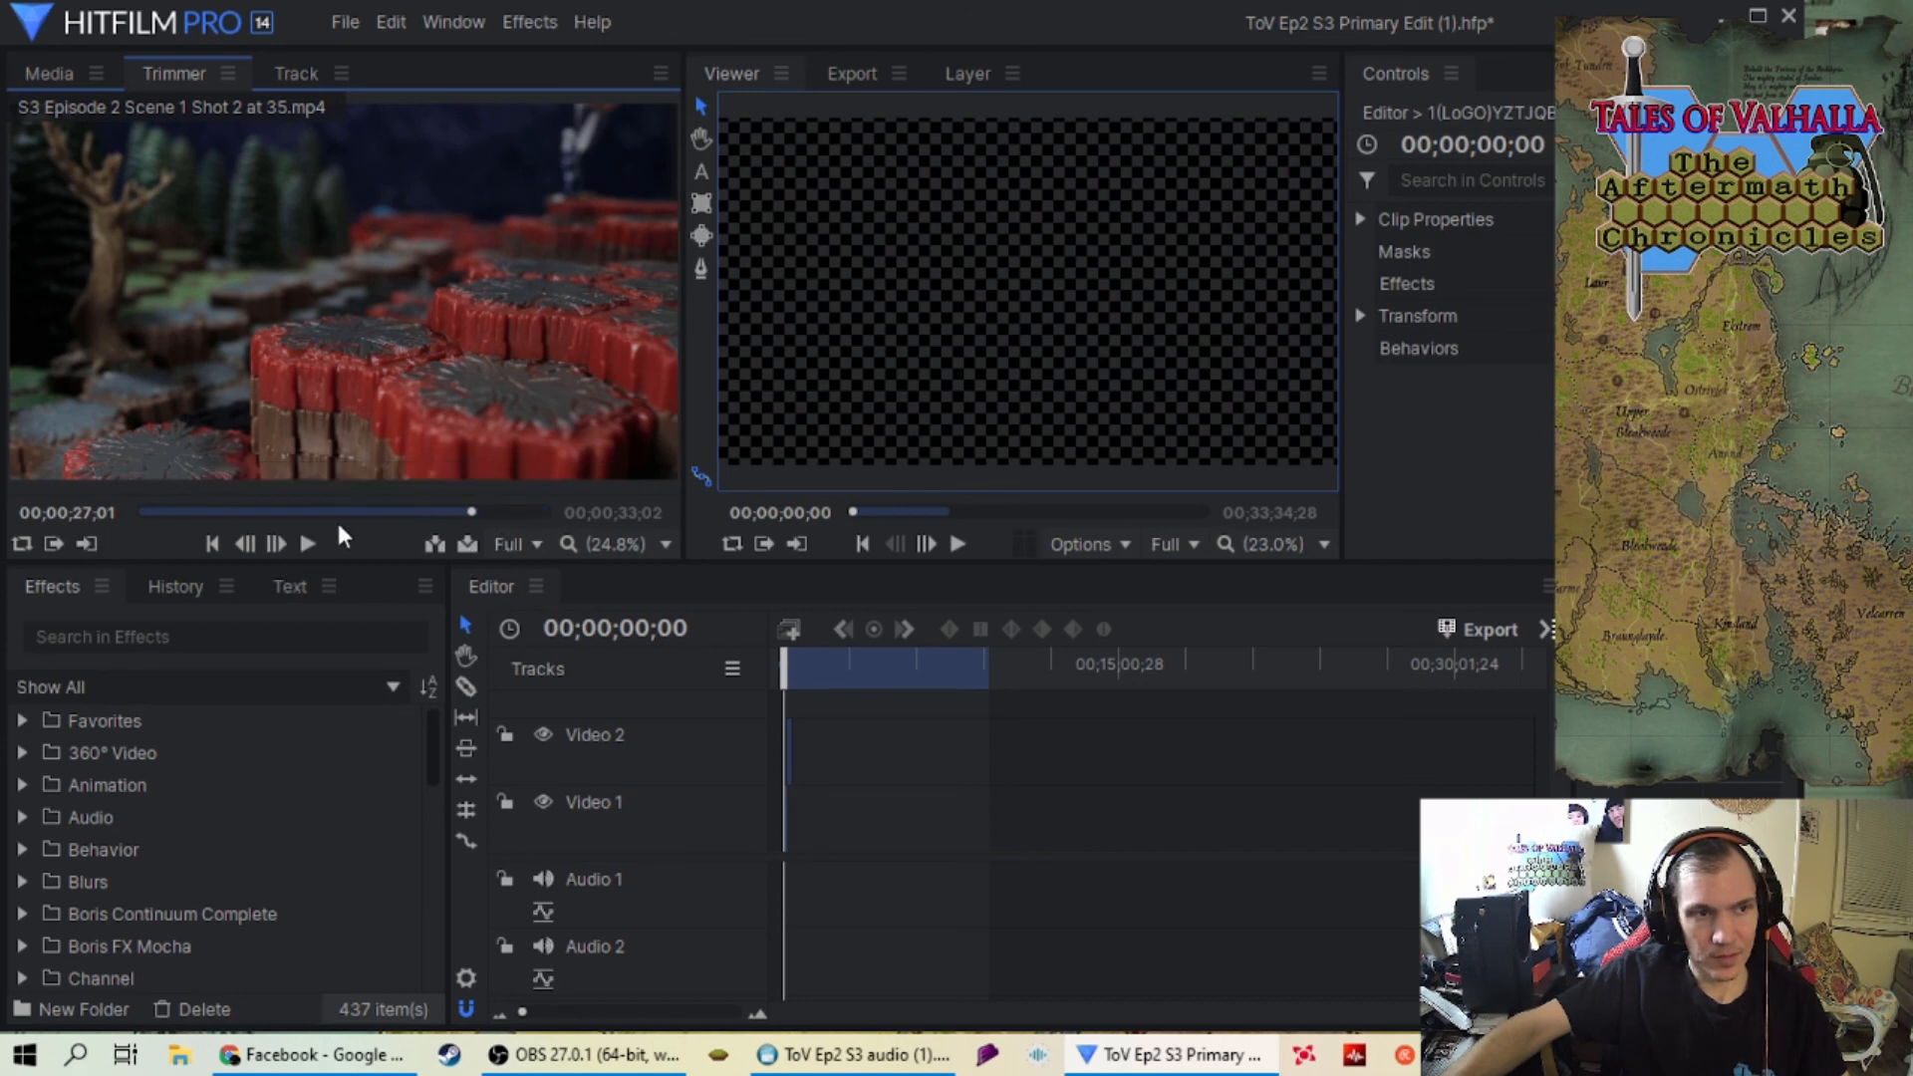
Place the trimmed Shot 2 clip on Video 1 and Audio 1, starting at about 00;01;26
drag(803, 674, 816, 674)
click(468, 546)
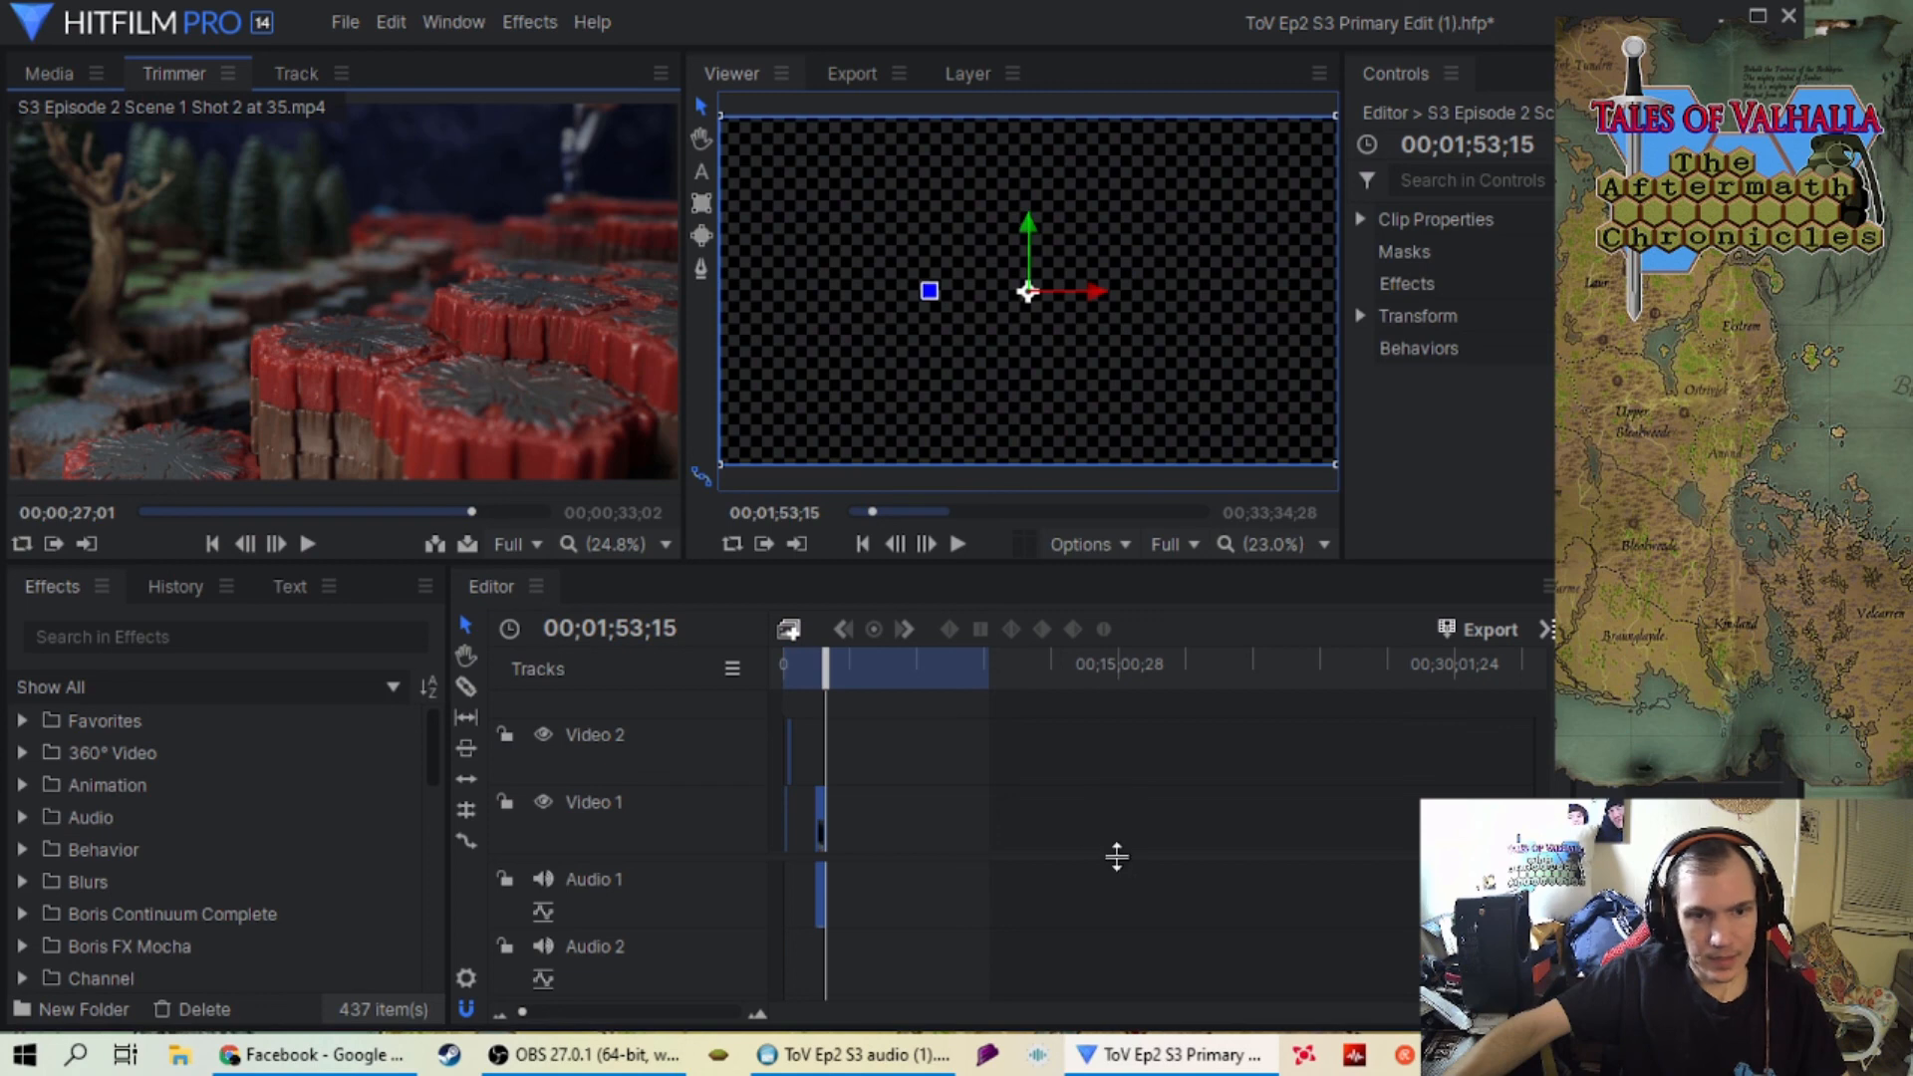
scroll(1115, 842, down, 1)
scroll(688, 1014, up, 3)
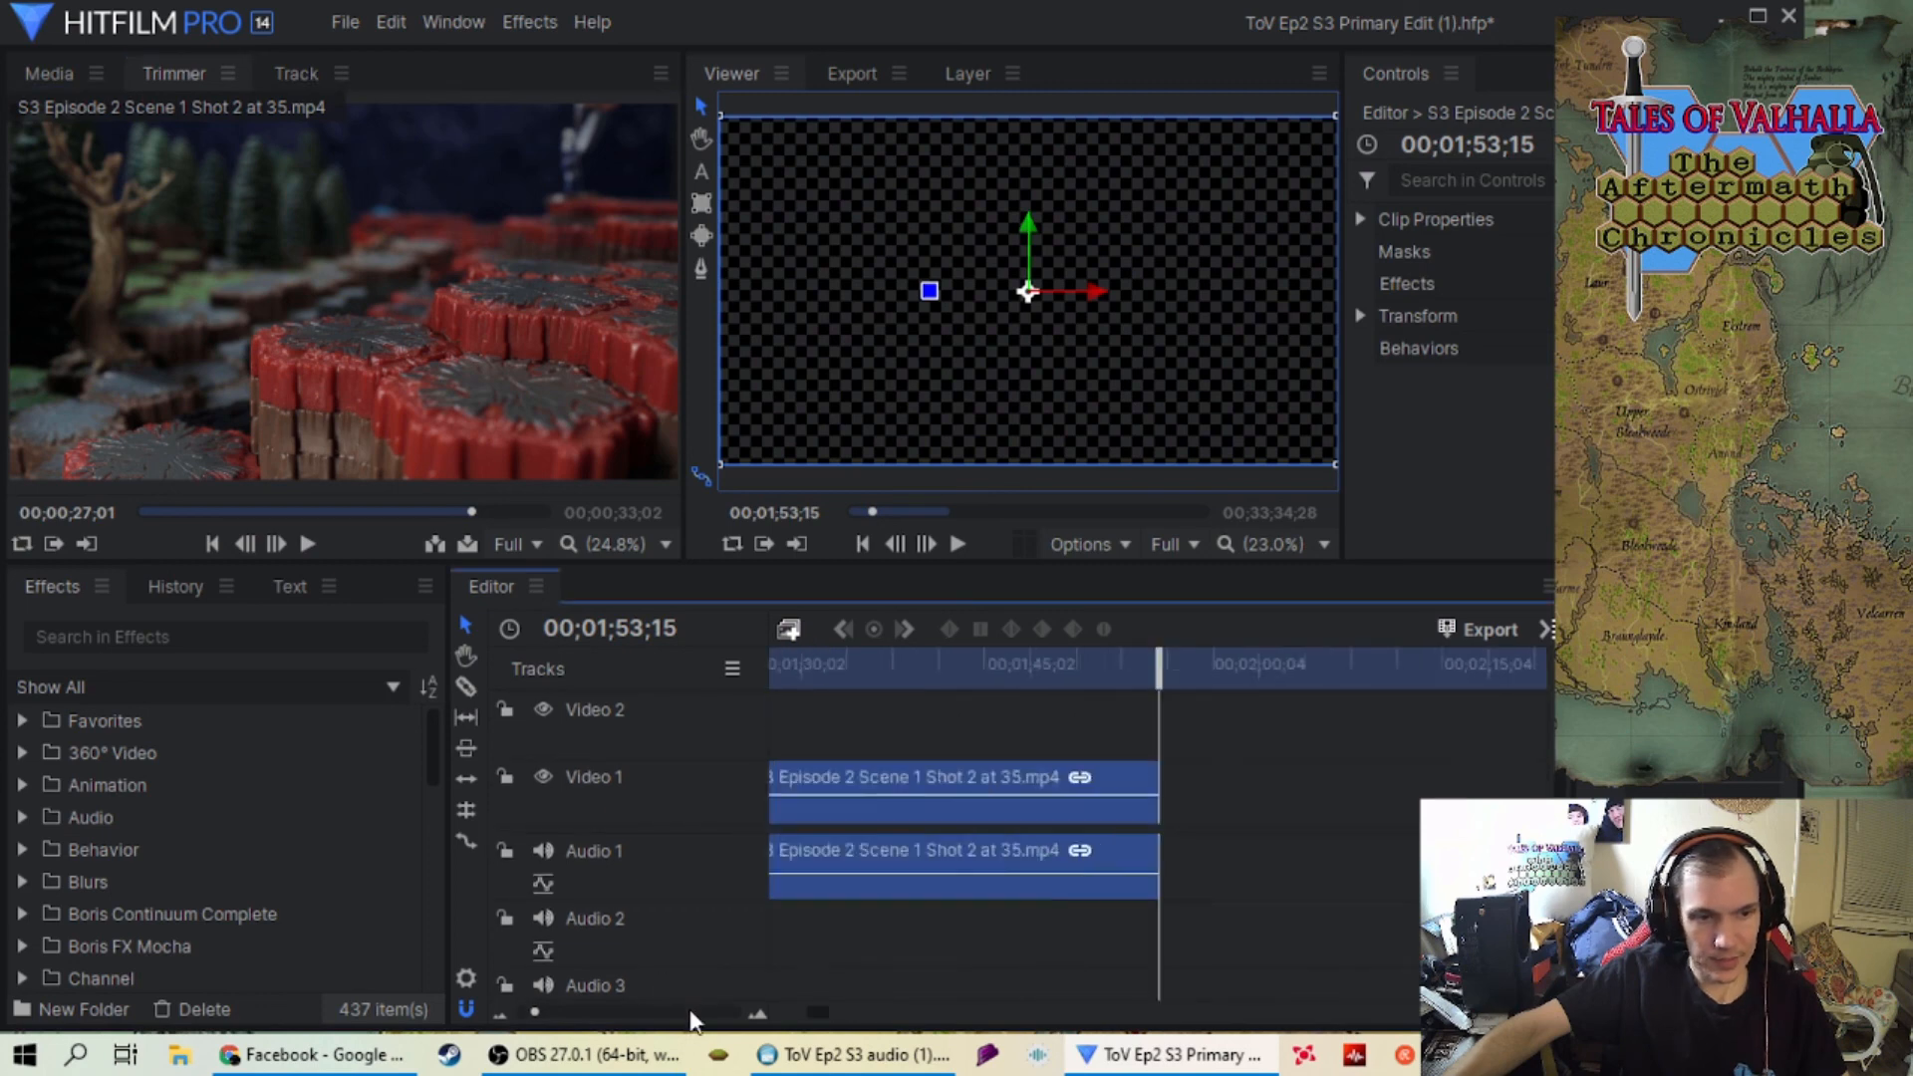
scroll(687, 1015, down, 2)
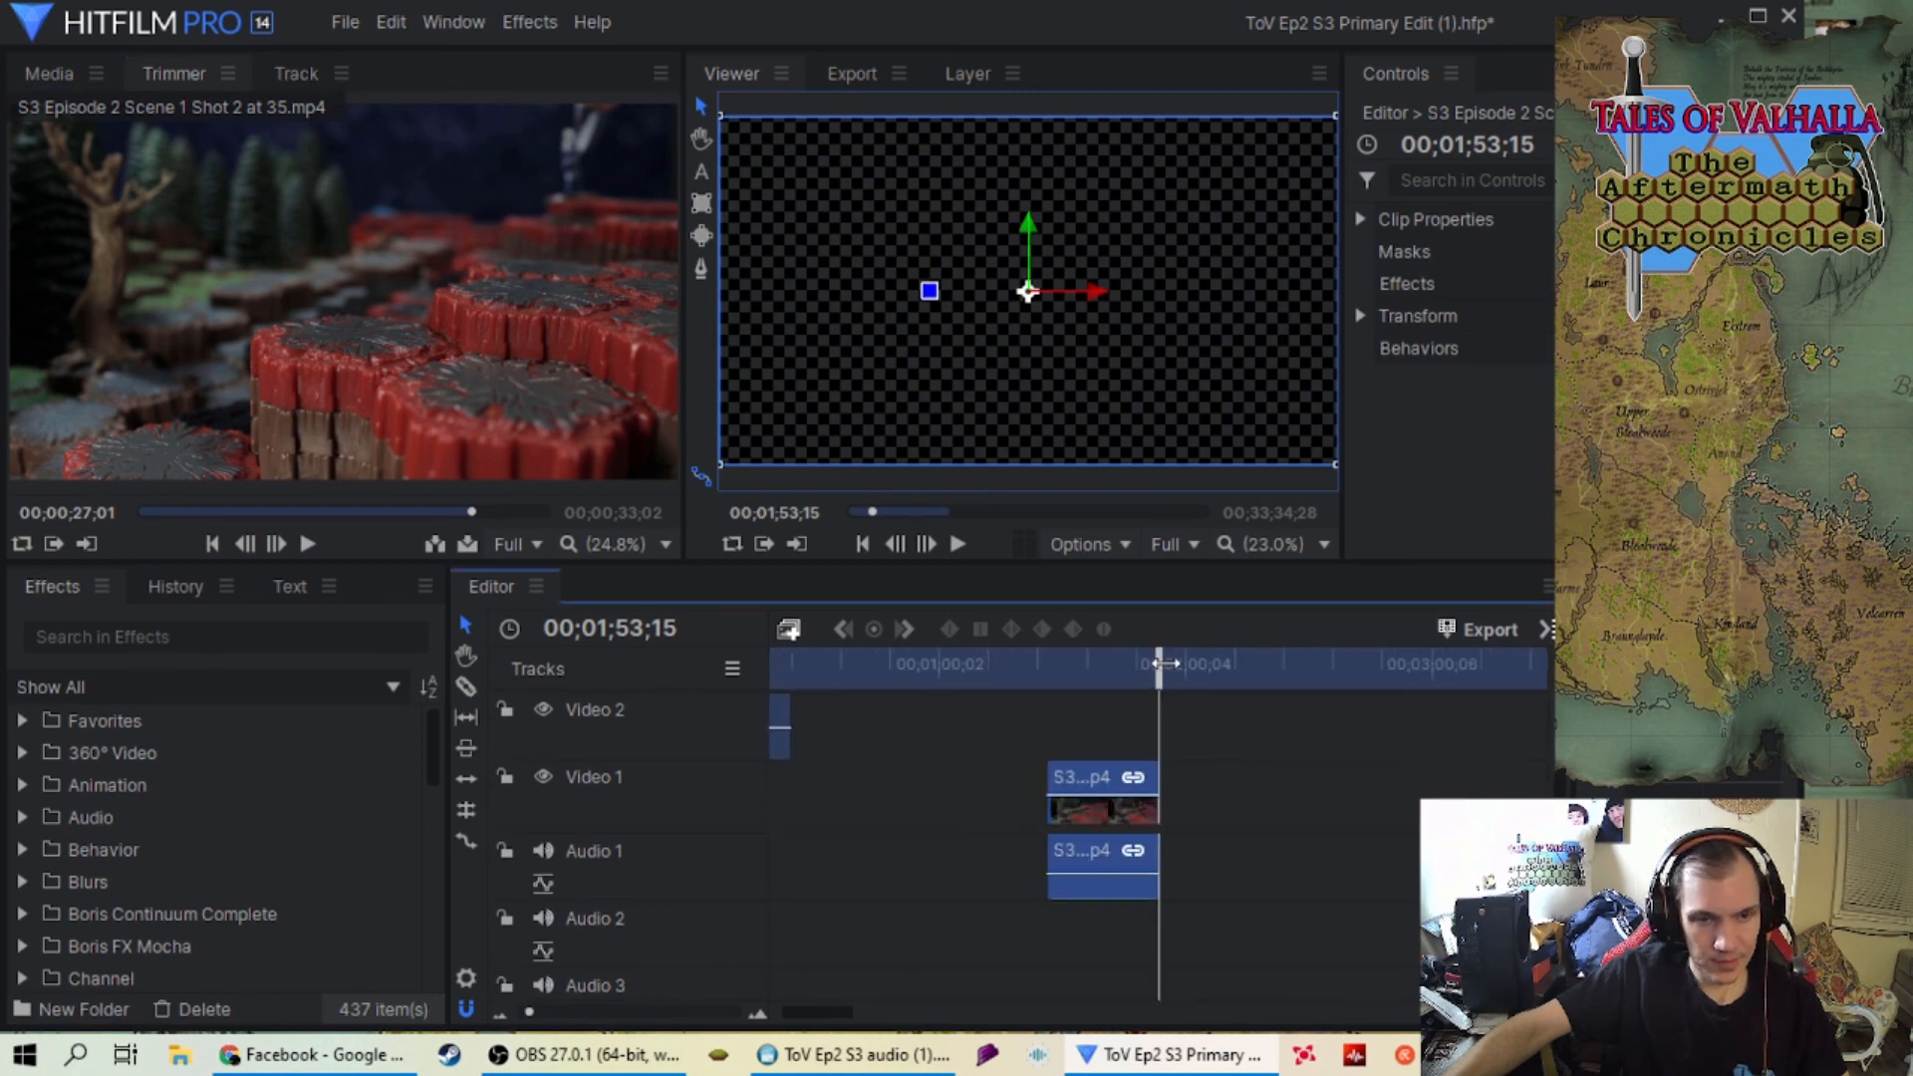
Play the placed Shot 2 clip from 00;01;27;27 to review its footage on the timeline
drag(1161, 664, 1053, 666)
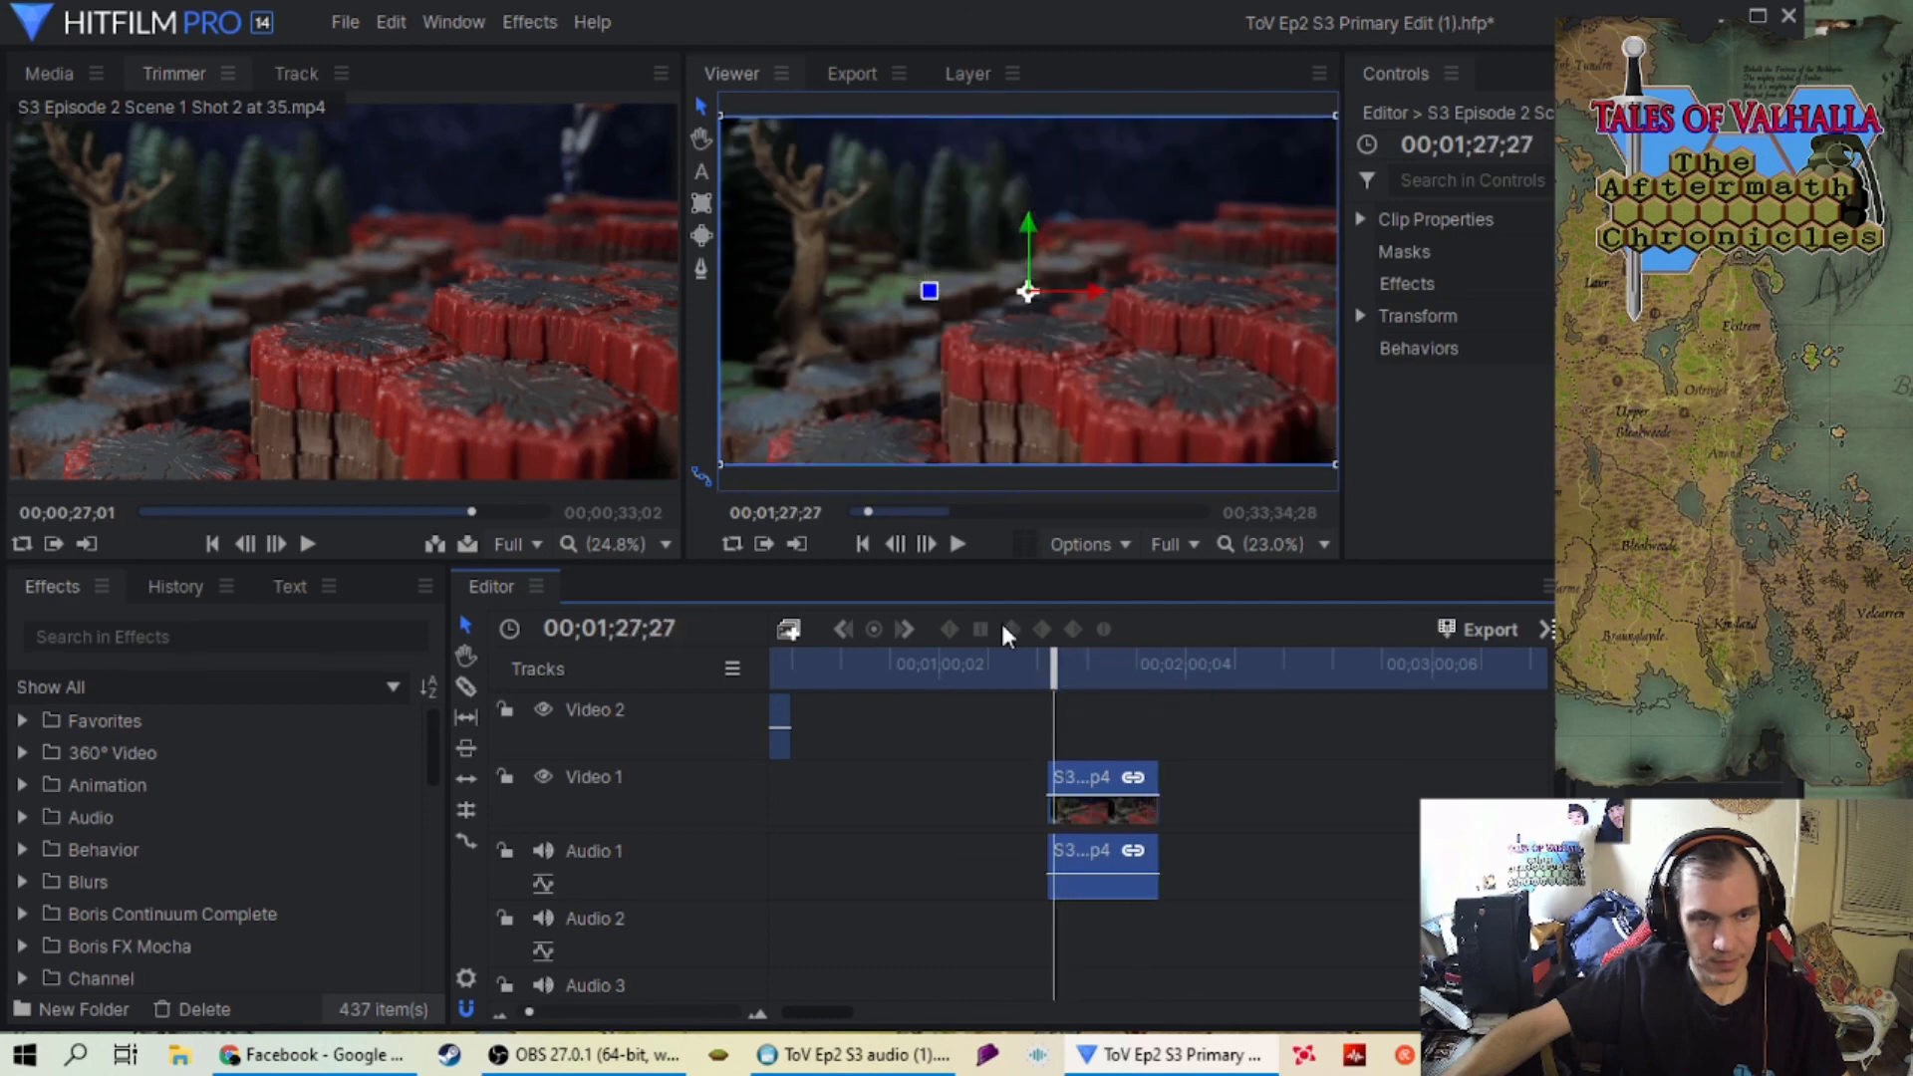
click(958, 544)
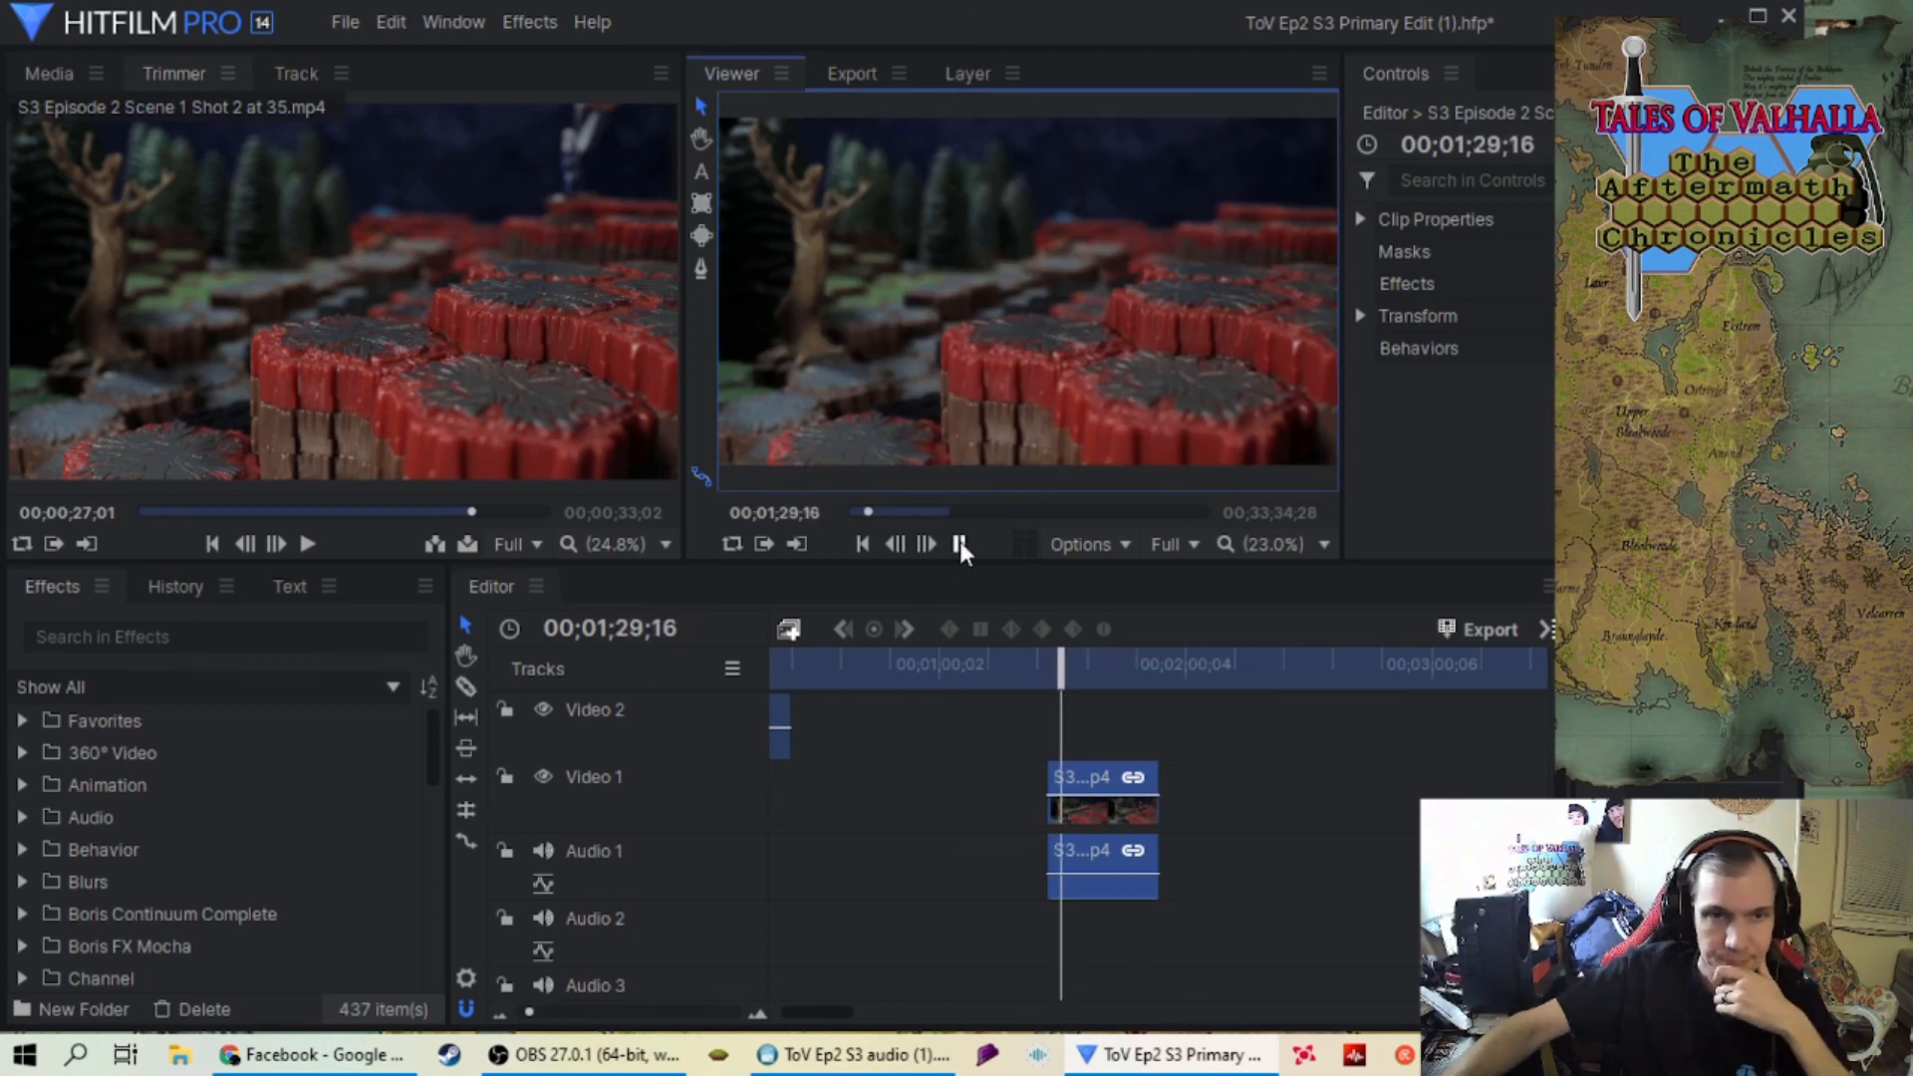
scroll(1111, 355, down, 1)
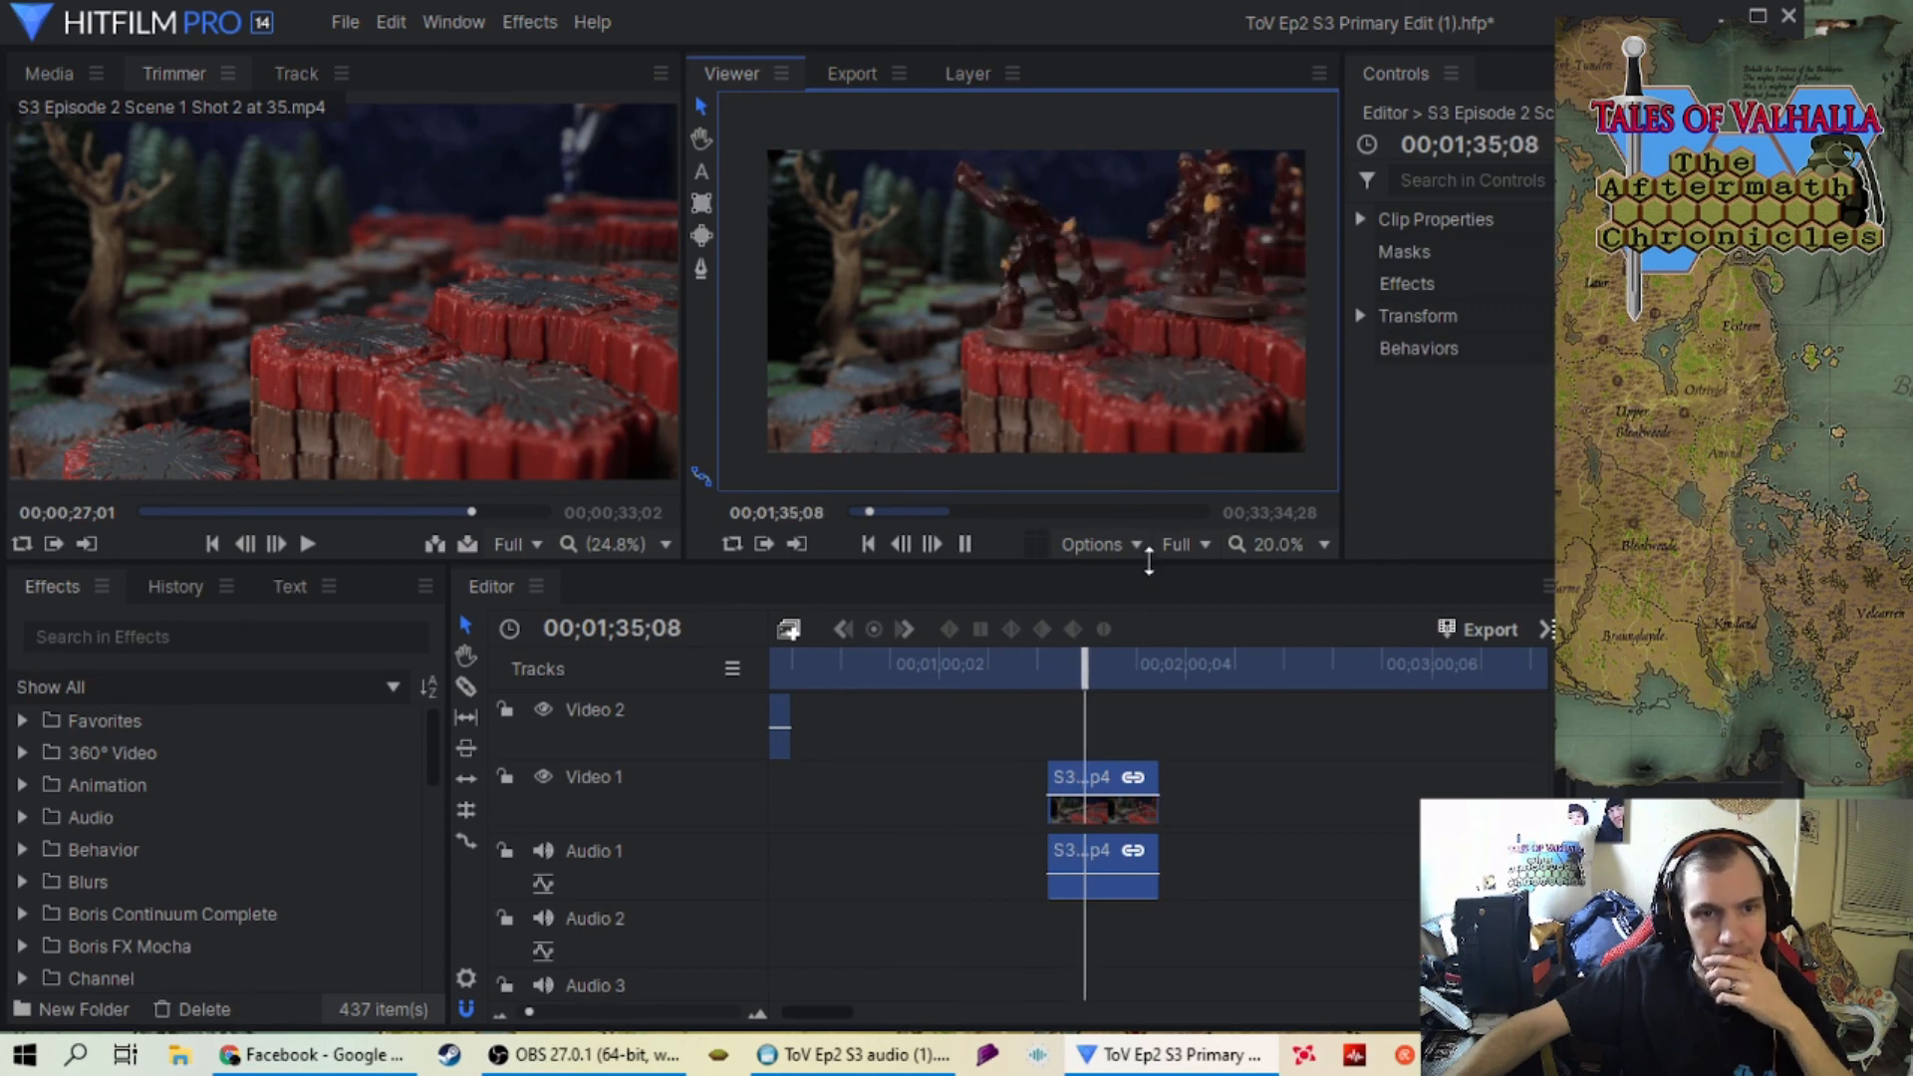
click(966, 543)
Load S3 Episode 2 Scene 1 Shot 3 at 33.mp4 into the trimmer and scrub through its opening seconds
click(50, 74)
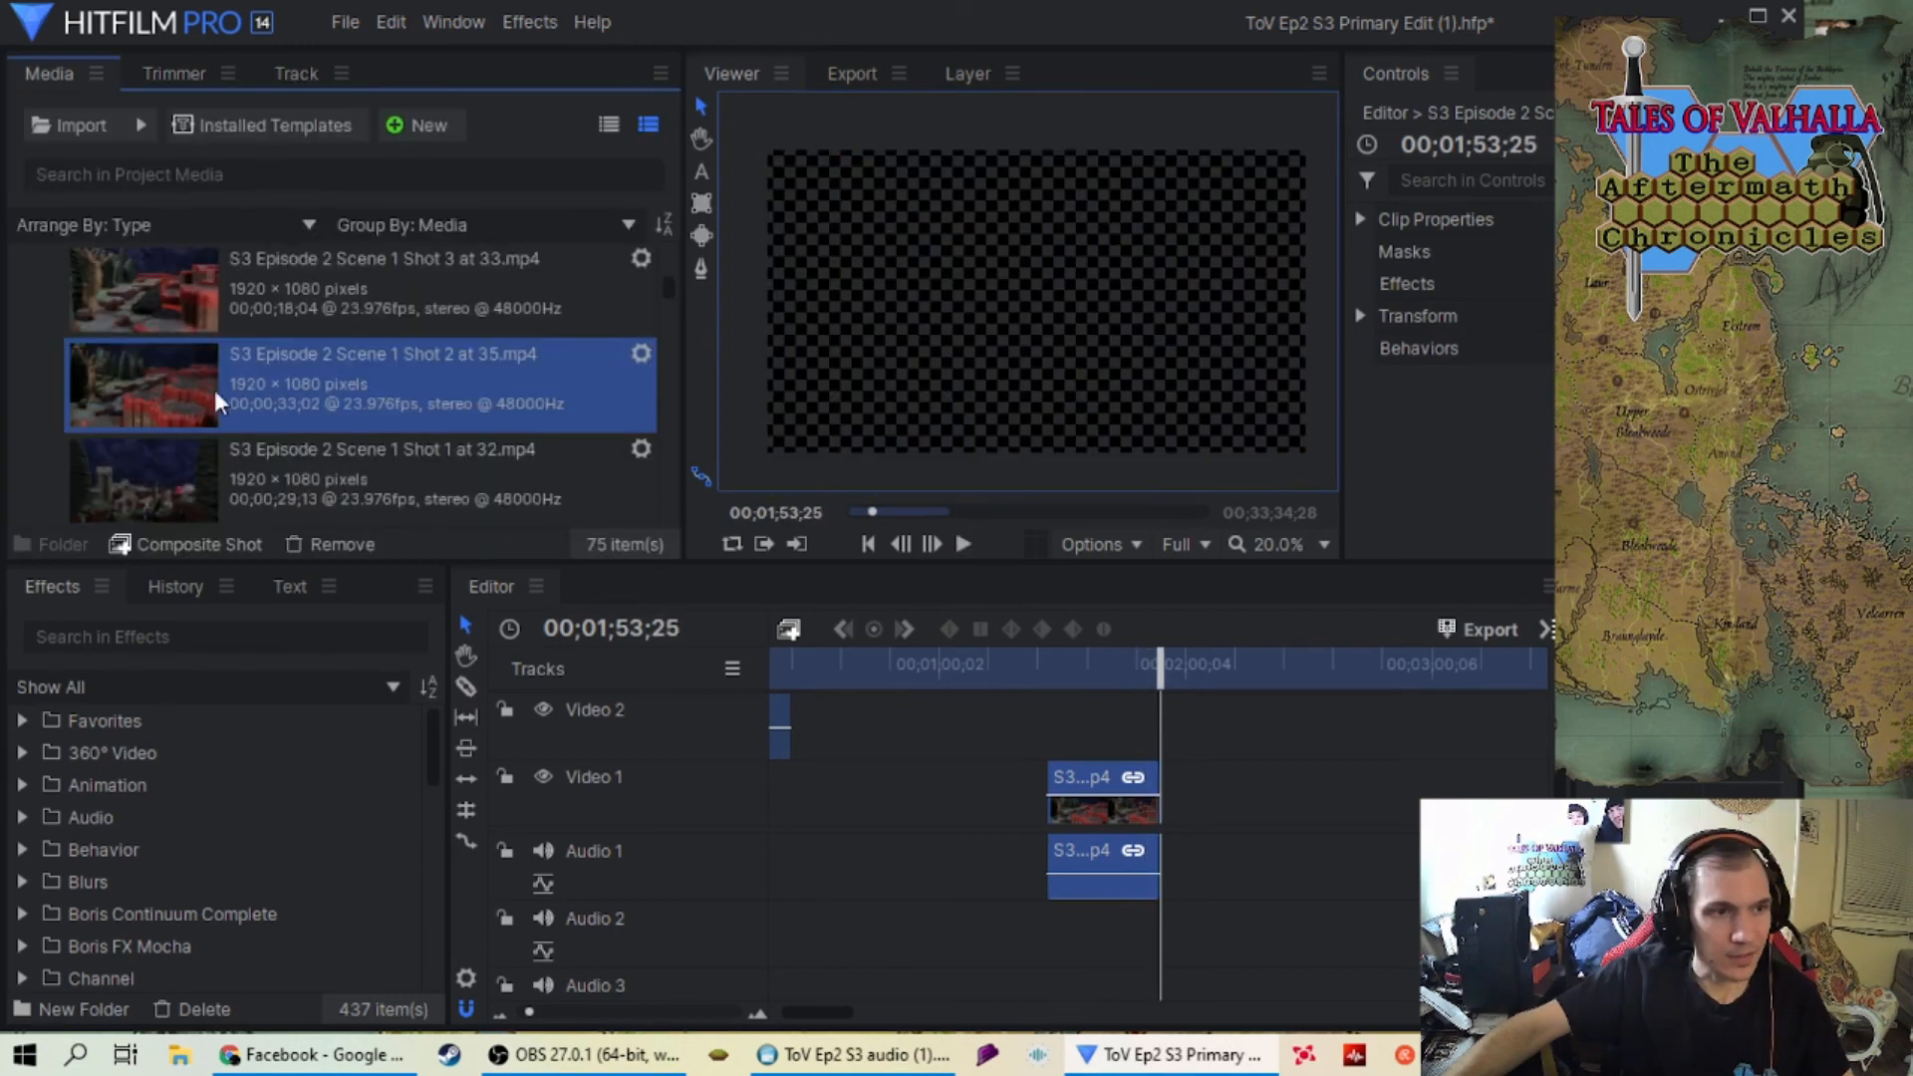
click(190, 314)
click(185, 84)
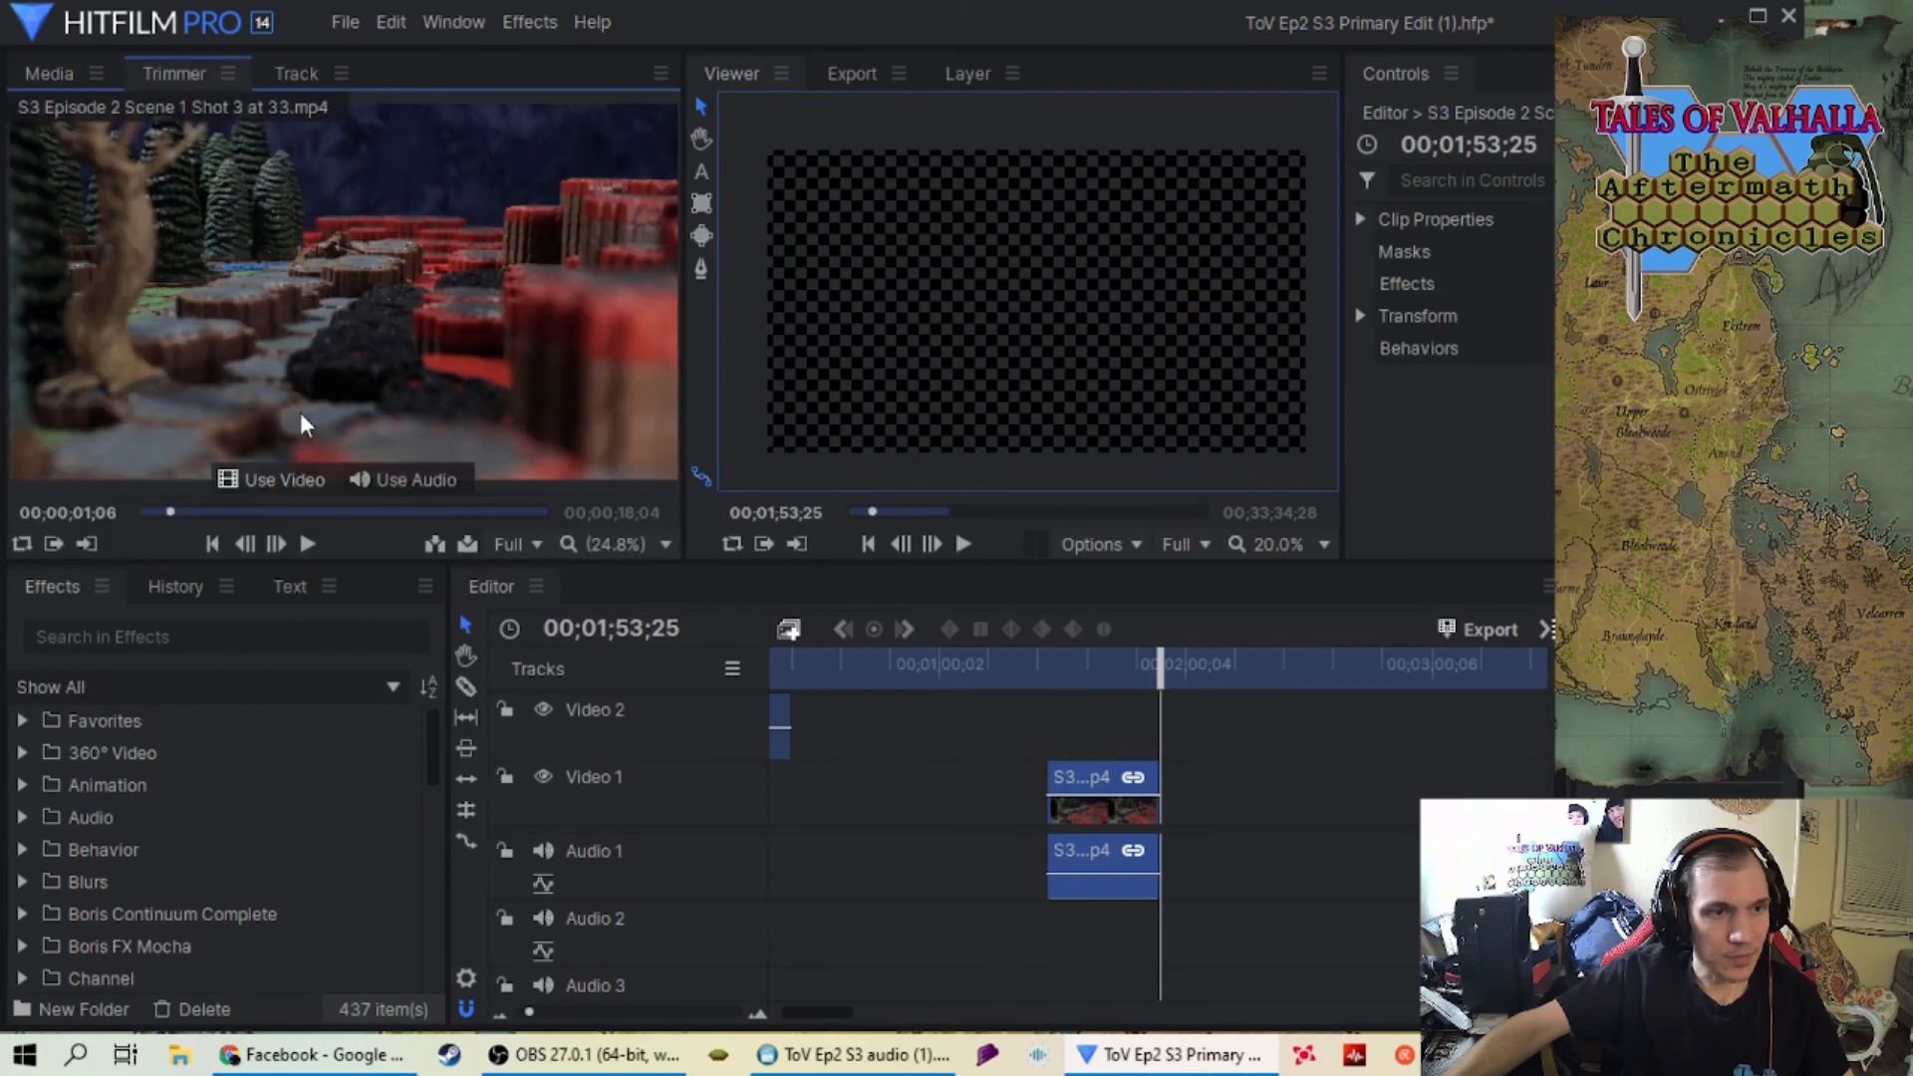
click(186, 512)
drag(186, 513, 250, 512)
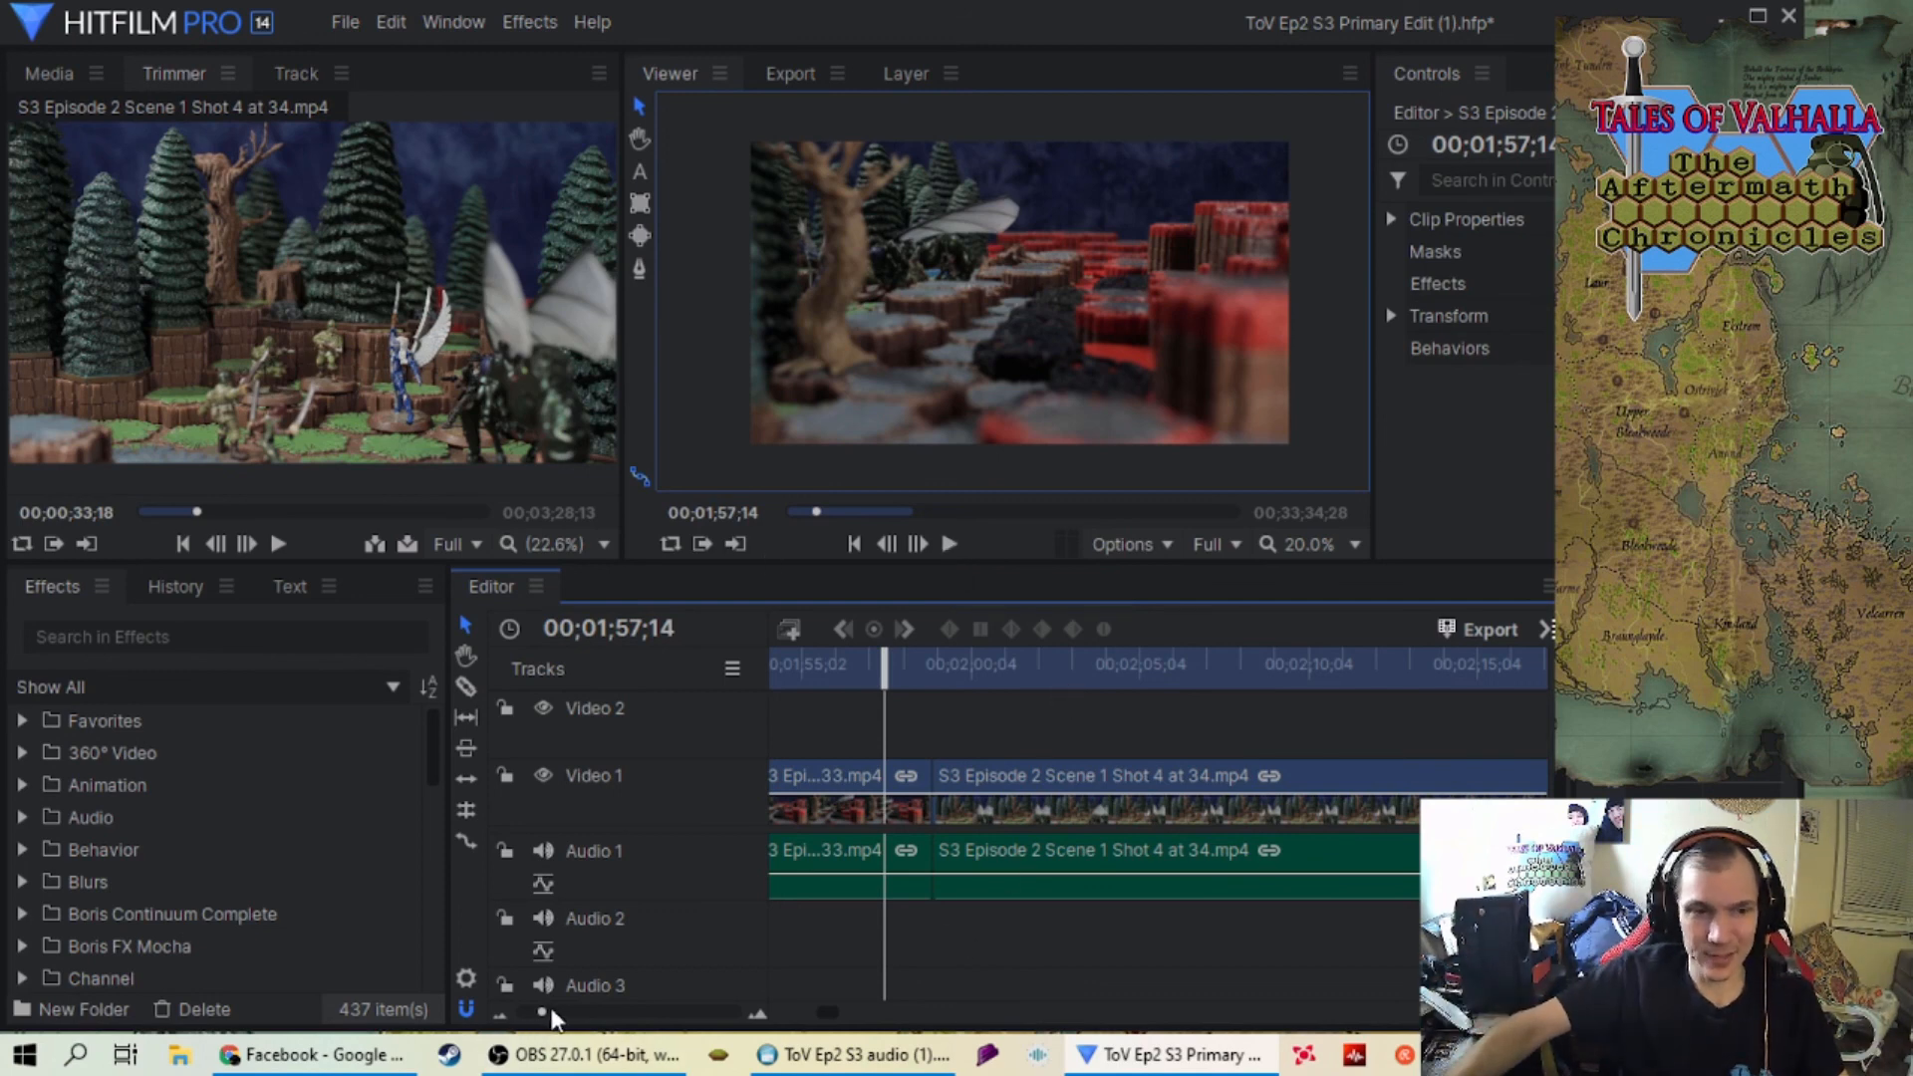
Play the assembled sequence from 00;01;57;14 to check the cut from Shot 3 to Shot 4
drag(542, 1011, 540, 1012)
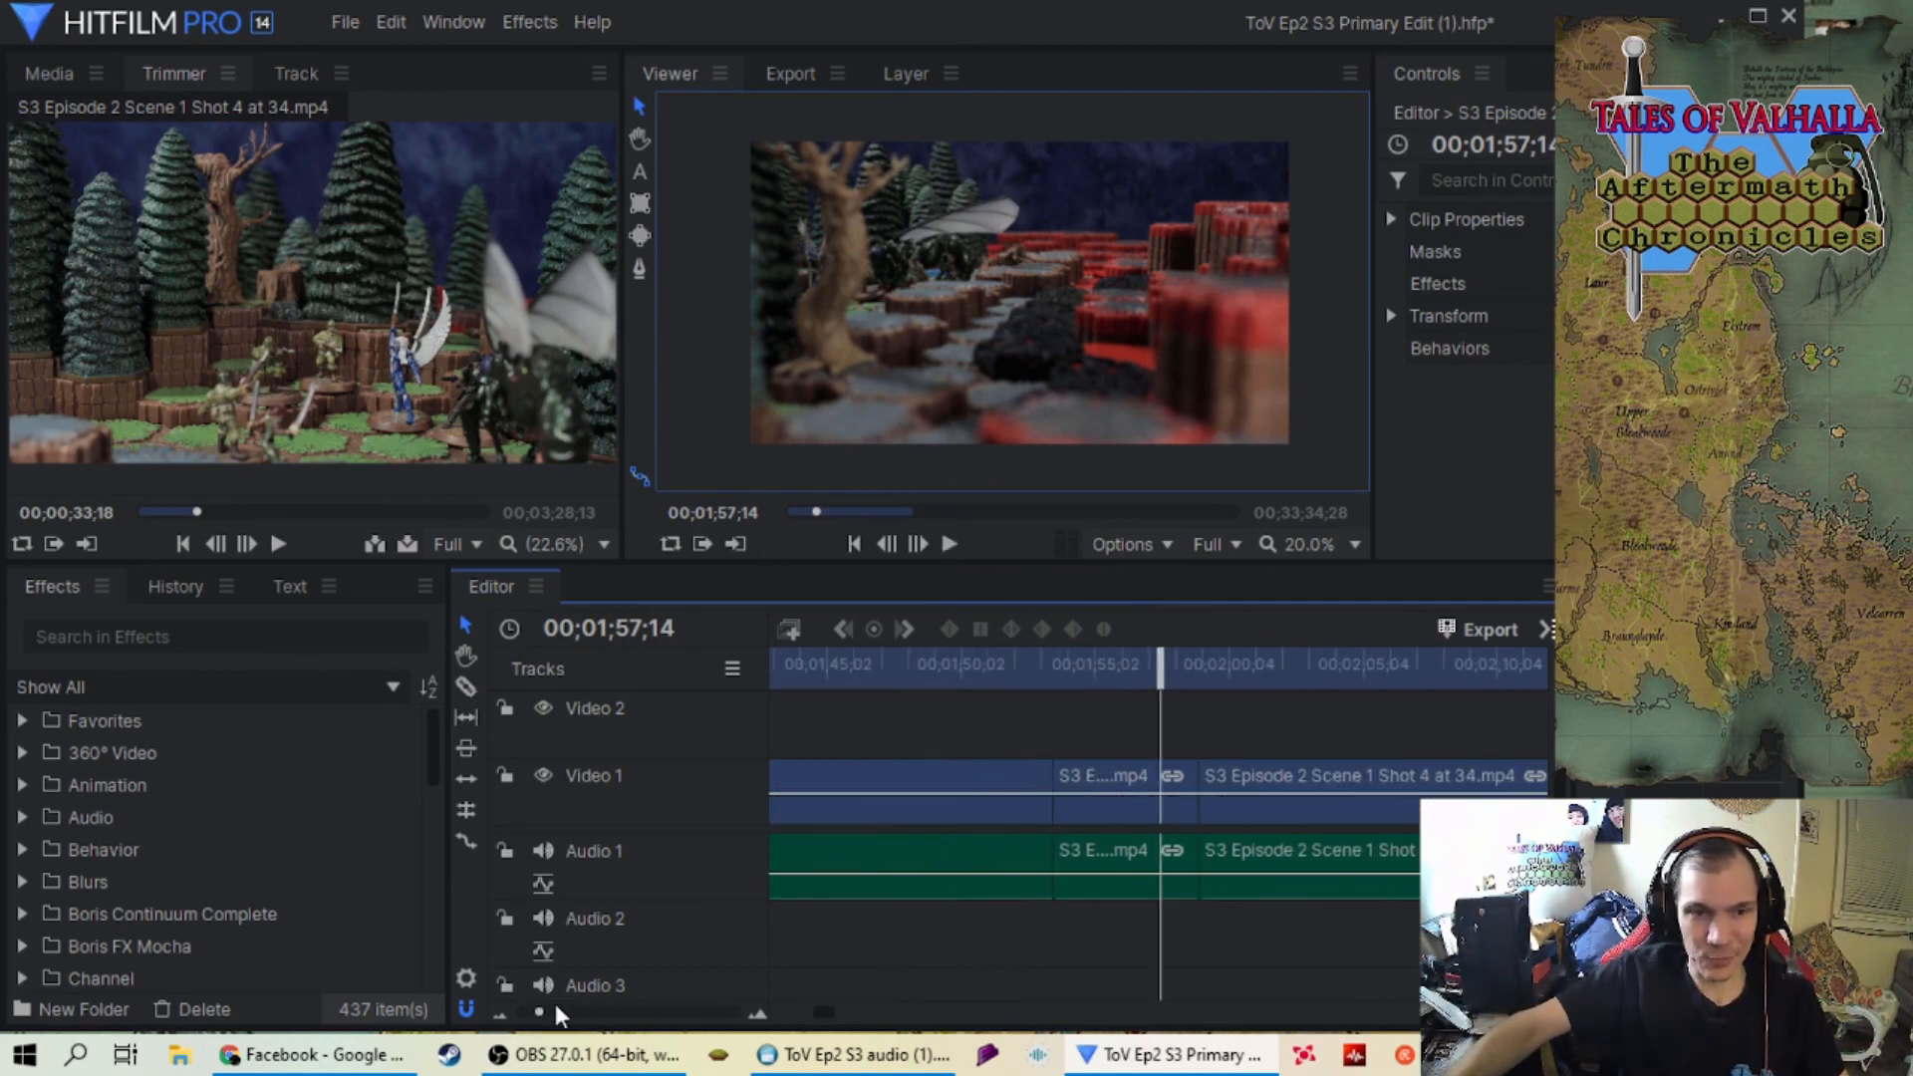
click(949, 545)
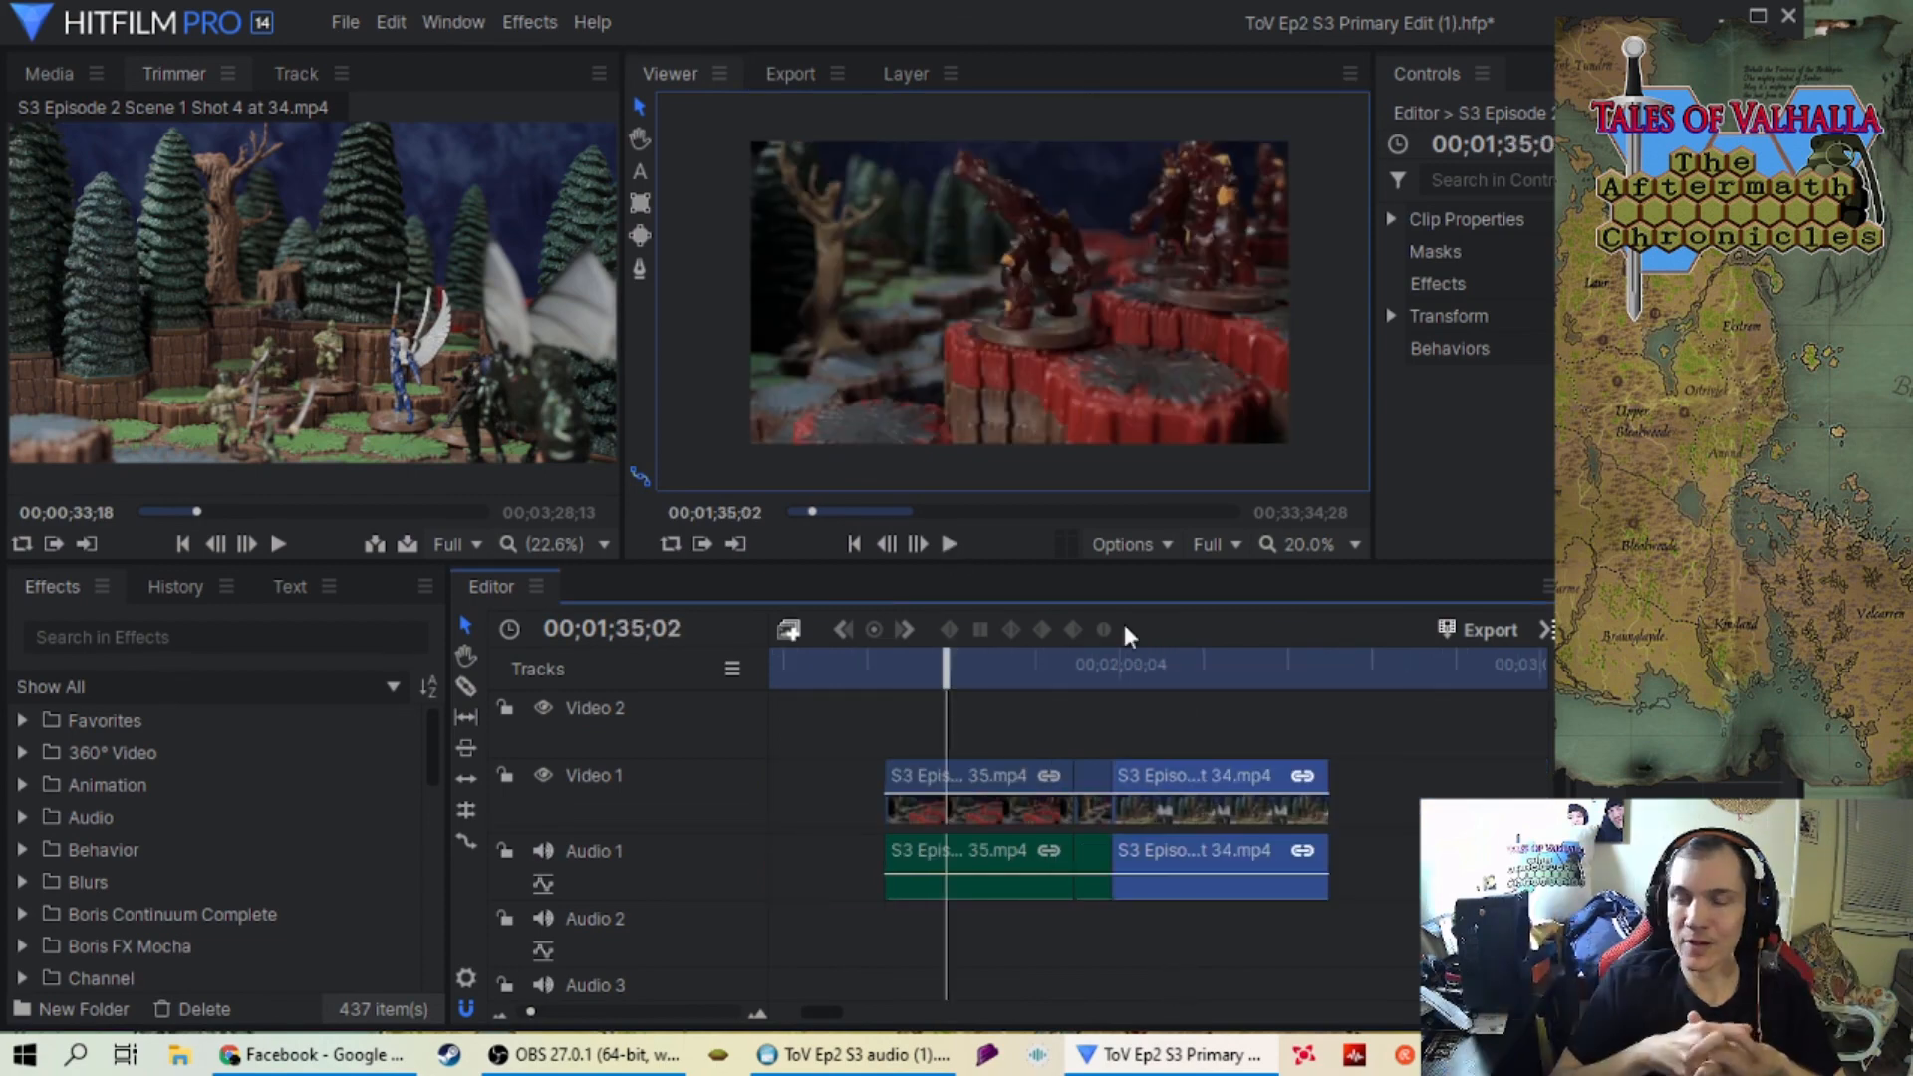